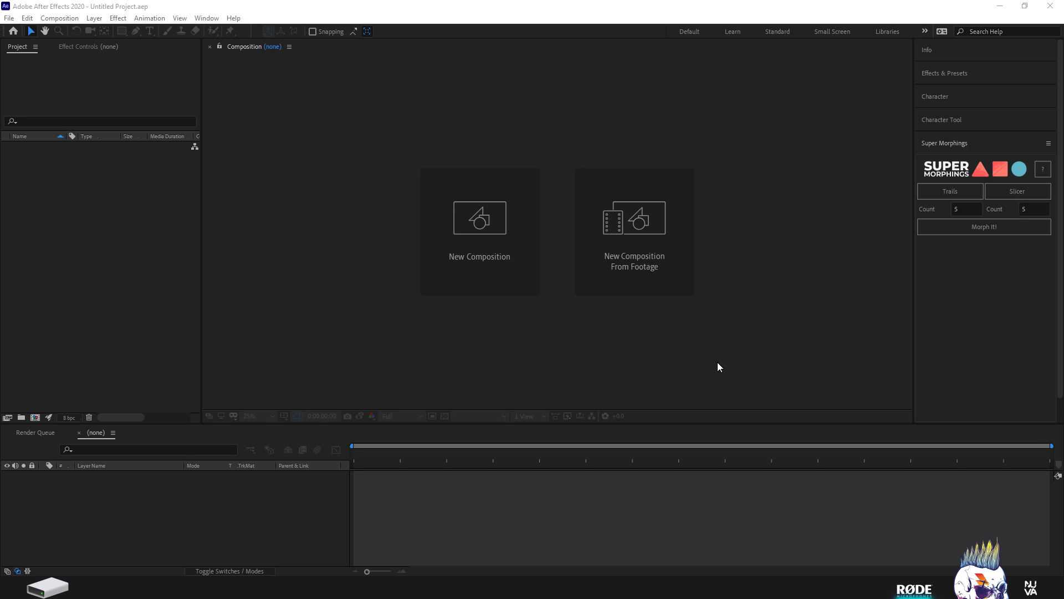
Create Comp 1 from the HDTV 1080 29.97 preset: 1920×1080, three seconds long.
{"action": "left_click", "coordinate": [490, 243]}
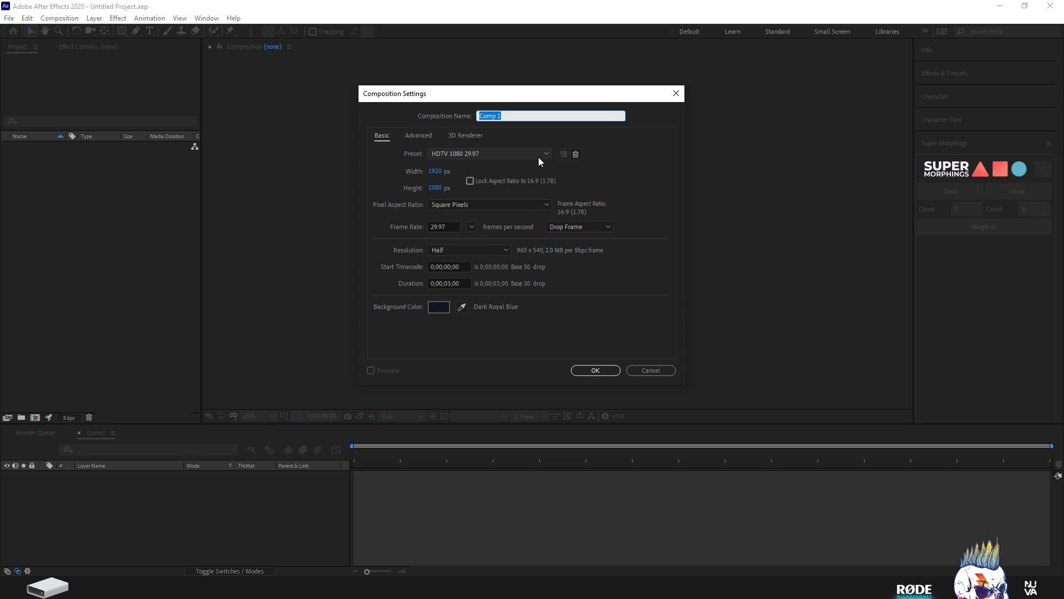
{"action": "left_click", "coordinate": [547, 153]}
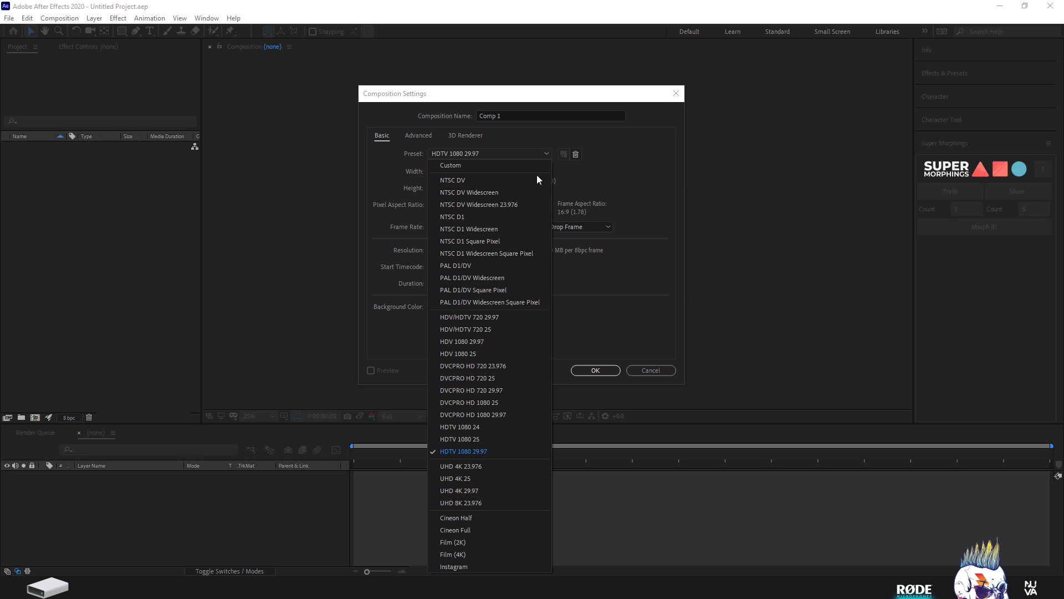
{"action": "left_click", "coordinate": [505, 454]}
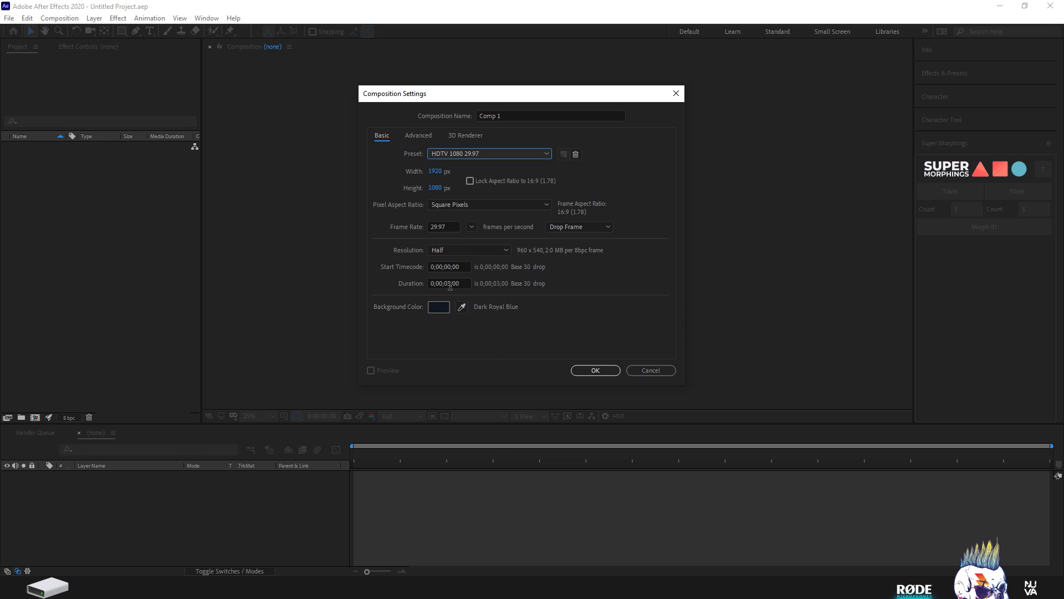
{"action": "left_click", "coordinate": [593, 372]}
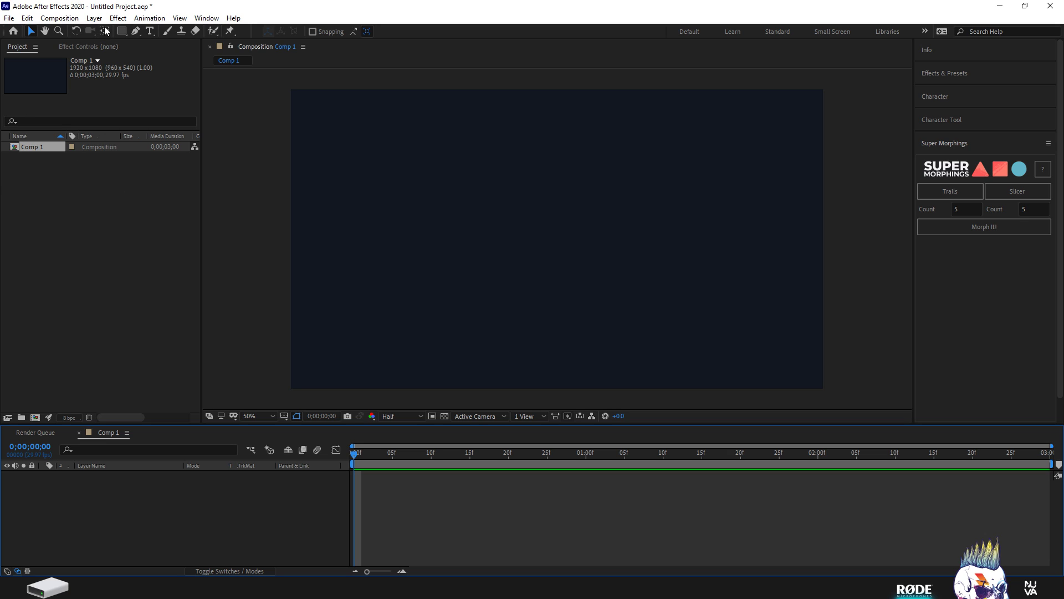
Open Super Lines.jsxbin from the Window menu, enlarge it, and dock it in the right panels.
{"action": "left_click", "coordinate": [208, 19]}
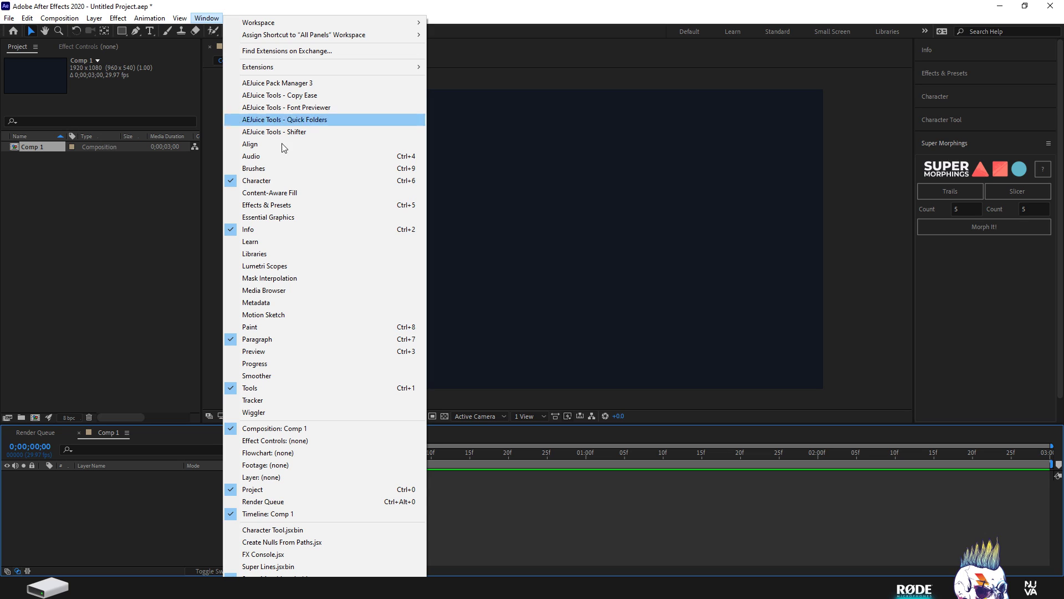
{"action": "left_click", "coordinate": [290, 567]}
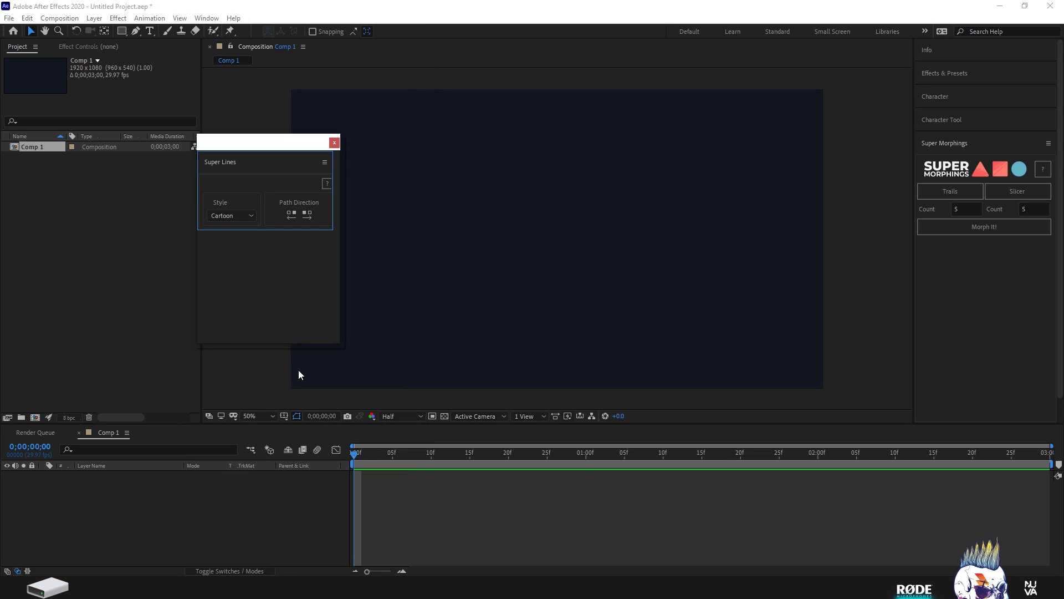
{"action": "left_click_drag", "start_coordinate": [264, 230], "coordinate": [270, 342]}
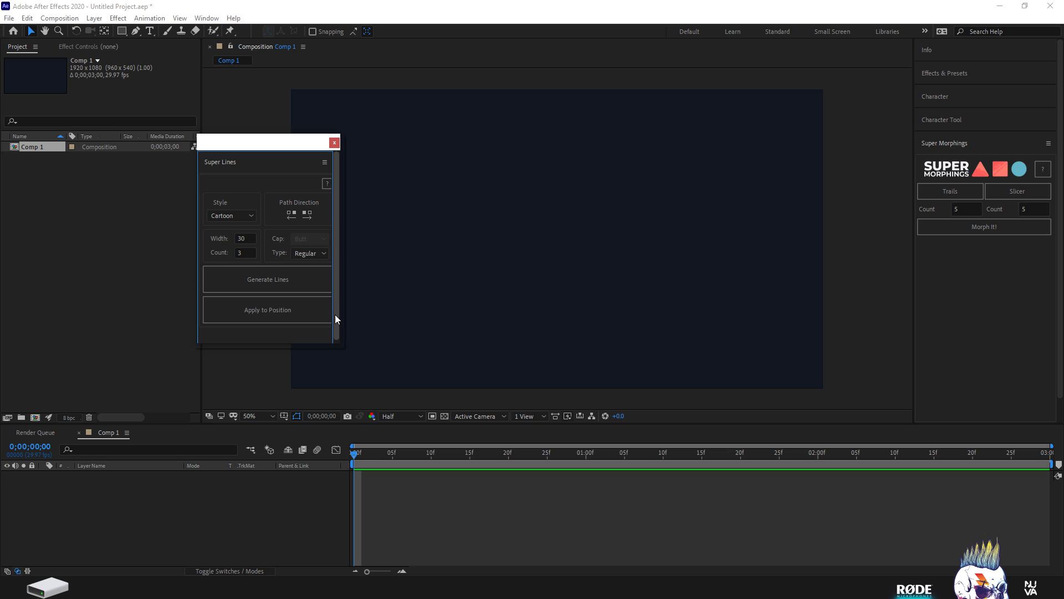
{"action": "left_click_drag", "start_coordinate": [343, 305], "coordinate": [351, 304]}
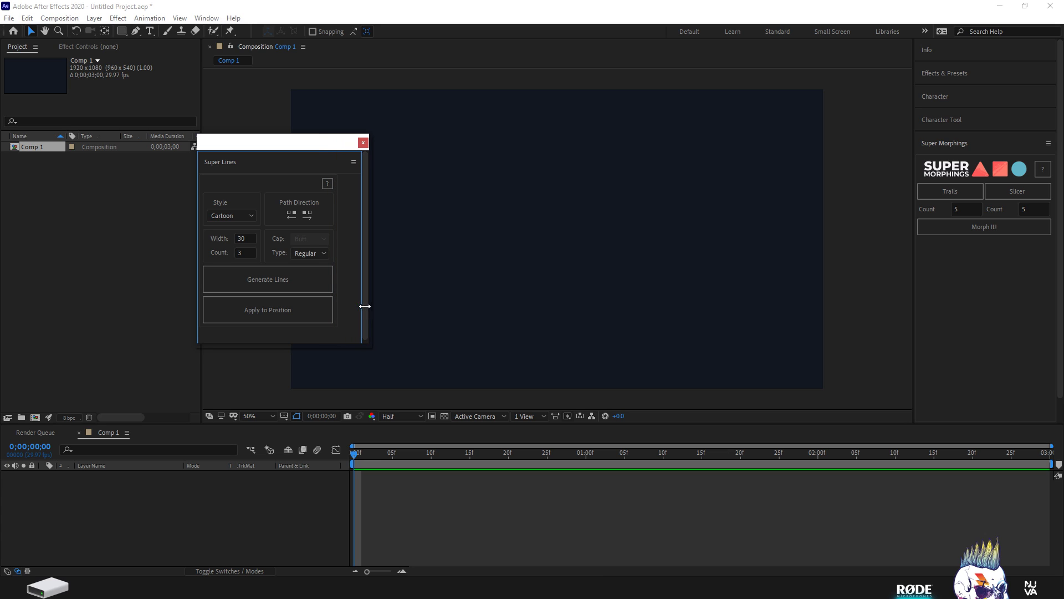
{"action": "left_click_drag", "start_coordinate": [288, 141], "coordinate": [238, 152]}
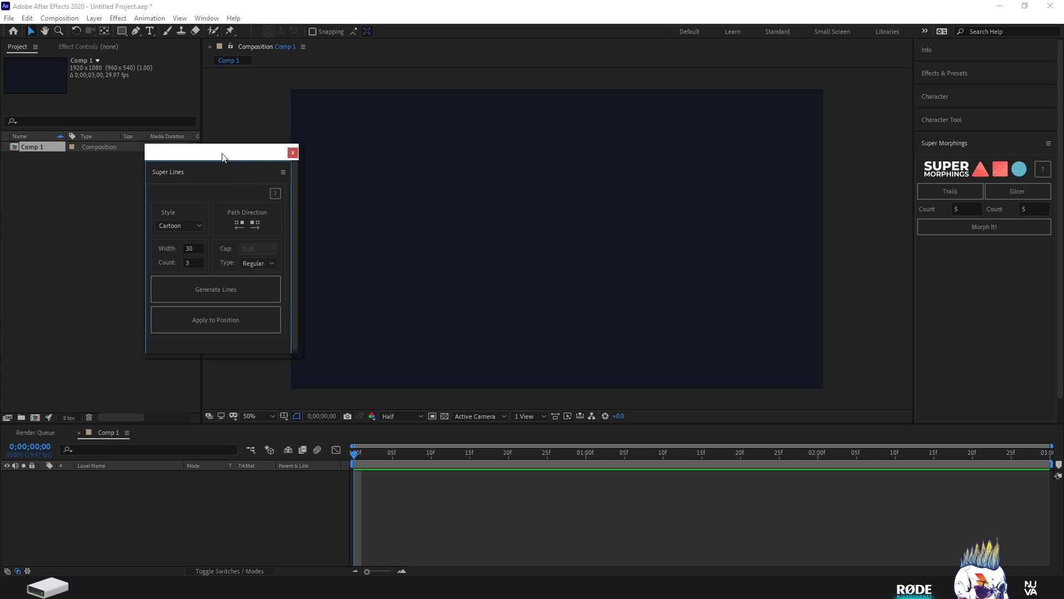
{"action": "mouse_move", "coordinate": [222, 157]}
{"action": "left_mouse_down"}
{"action": "mouse_move", "coordinate": [964, 252]}
{"action": "mouse_move", "coordinate": [985, 366]}
{"action": "left_mouse_up"}
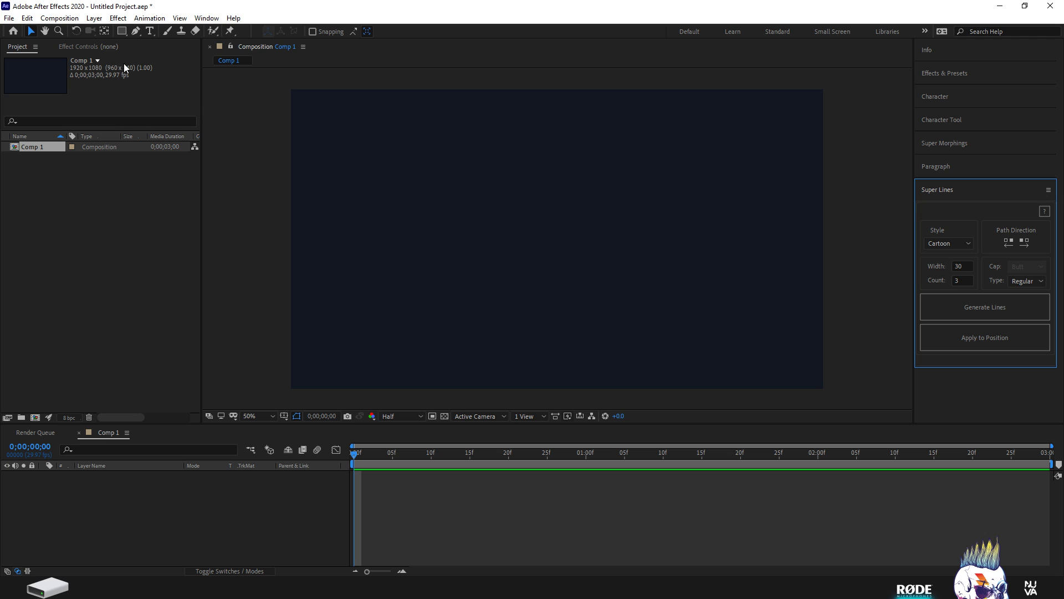
Add a new empty shape layer from Layer > New.
{"action": "left_click", "coordinate": [94, 19]}
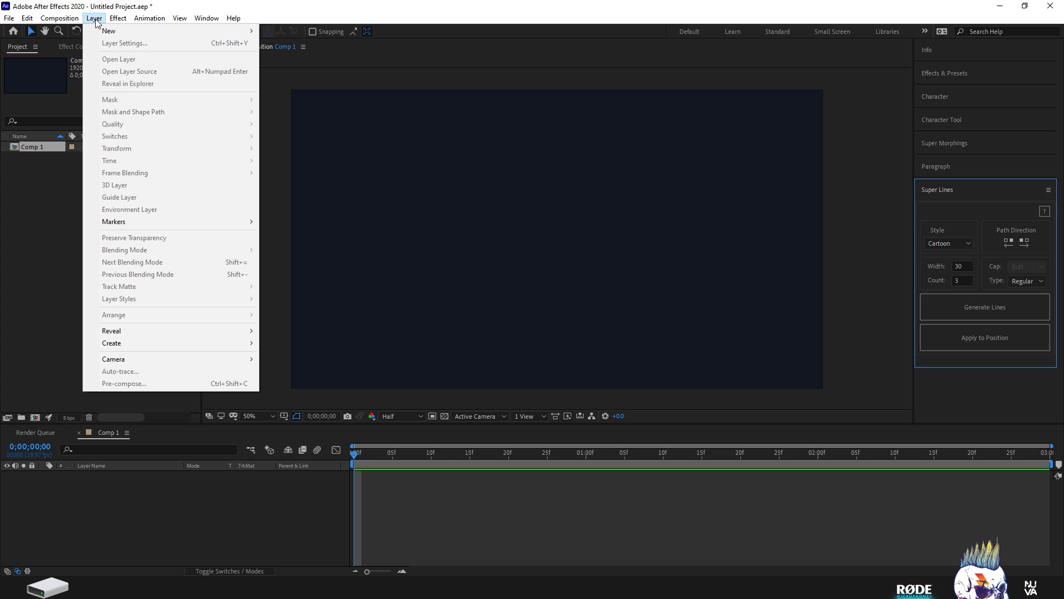
{"action": "mouse_move", "coordinate": [247, 33]}
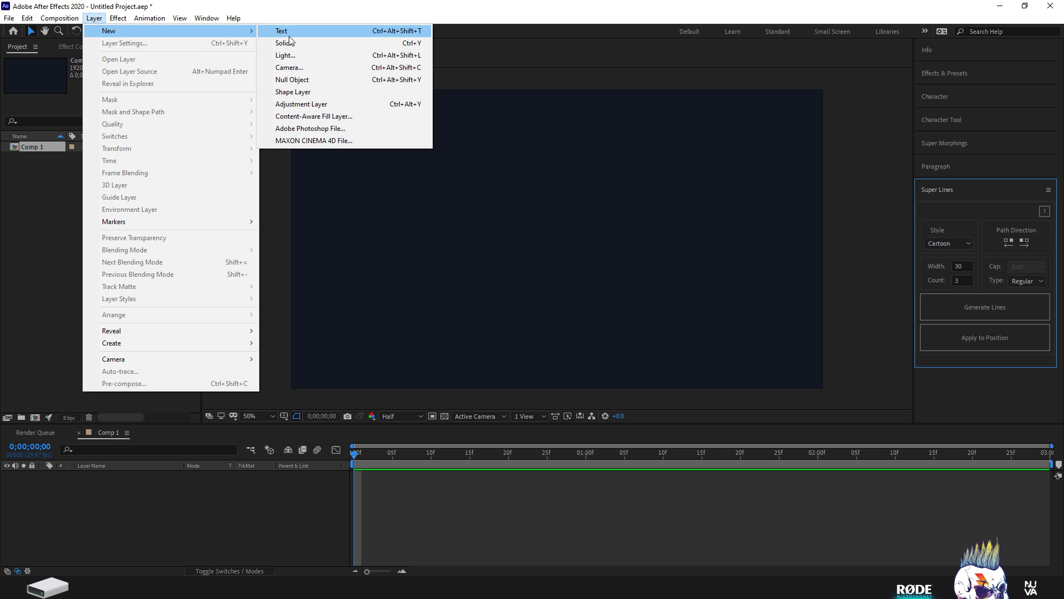
{"action": "left_click", "coordinate": [306, 92]}
Draw a three-point Pen path from the comp's left edge, through the centre, to the right edge.
{"action": "key", "text": "q"}
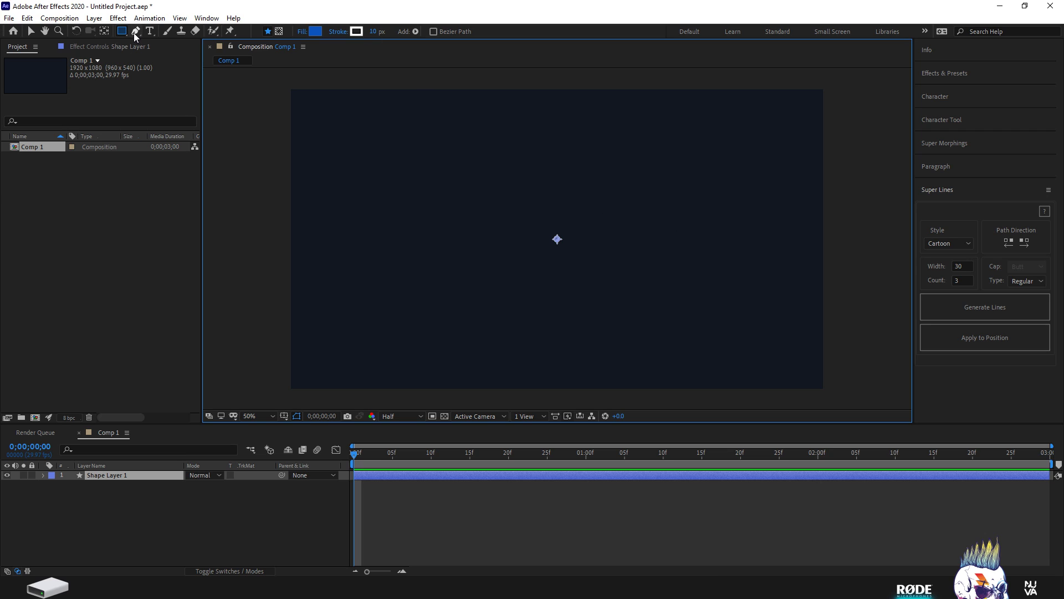
{"action": "left_click_drag", "start_coordinate": [135, 32], "coordinate": [171, 40]}
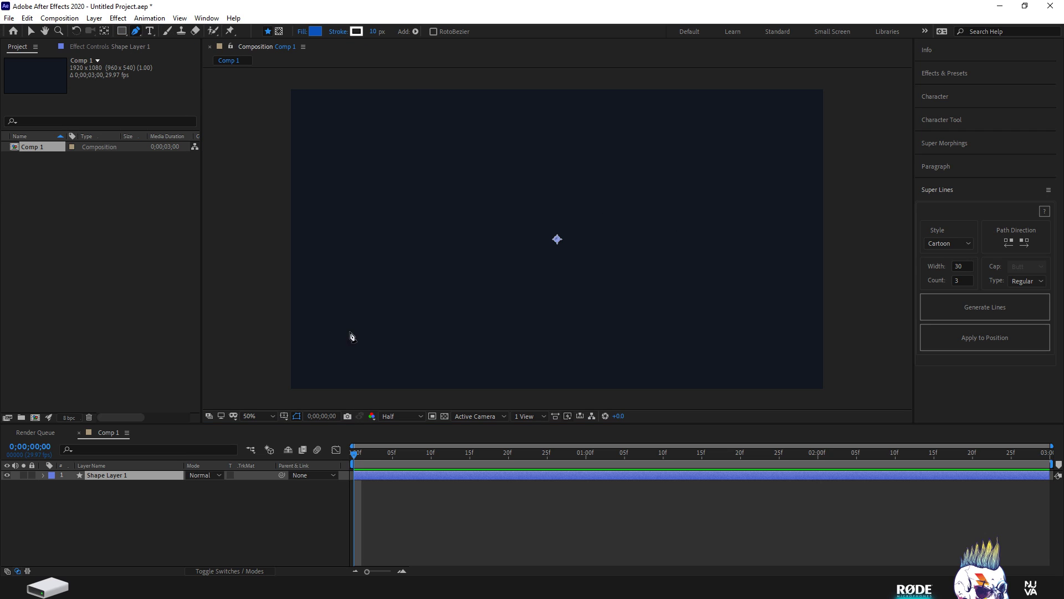
{"action": "left_click", "coordinate": [272, 247]}
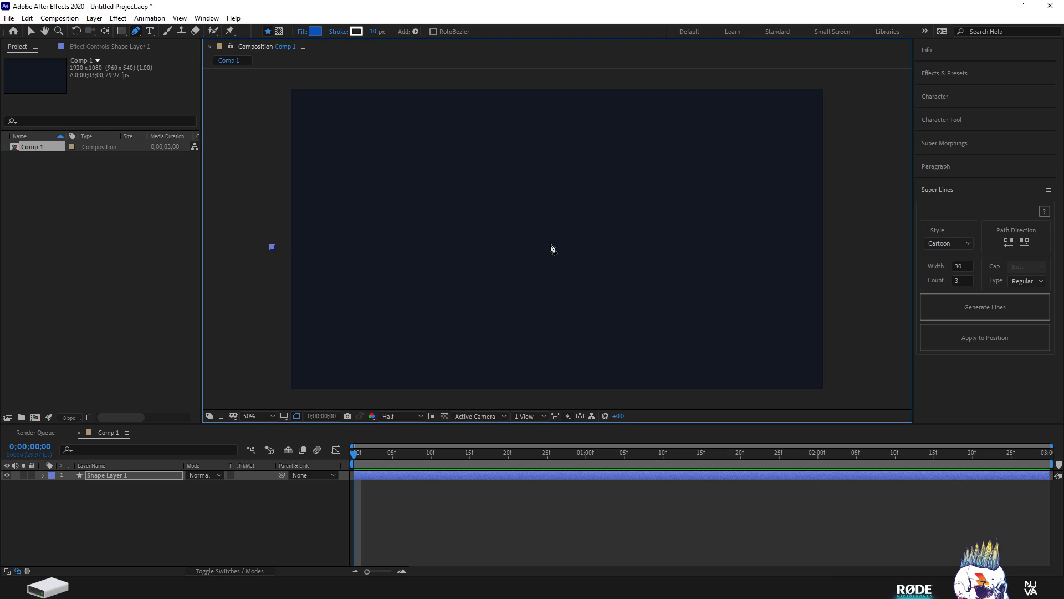
{"action": "left_click_drag", "start_coordinate": [555, 244], "coordinate": [619, 206]}
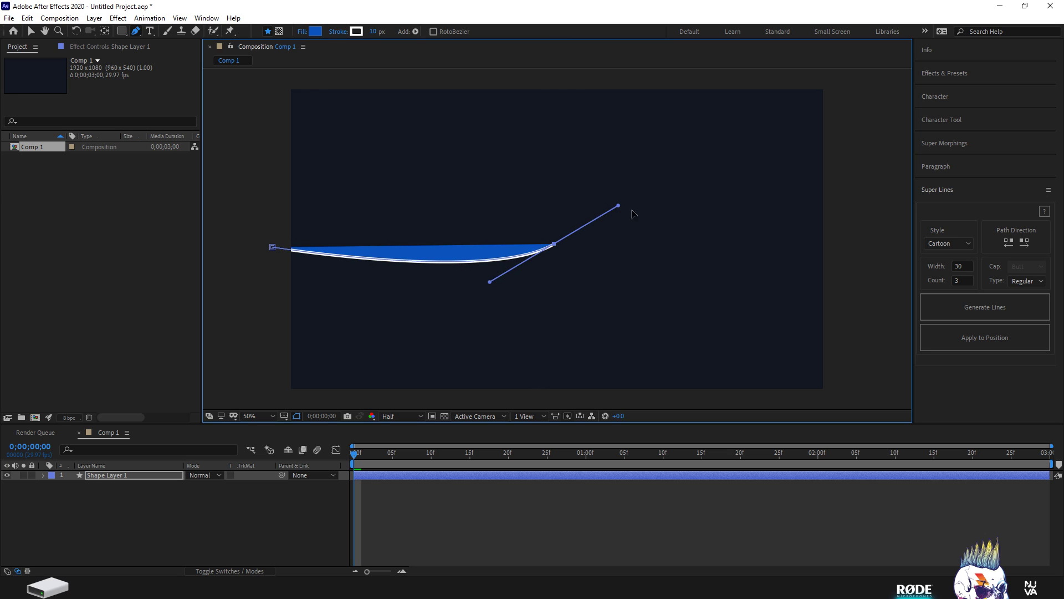
{"action": "left_click_drag", "start_coordinate": [865, 237], "coordinate": [881, 238]}
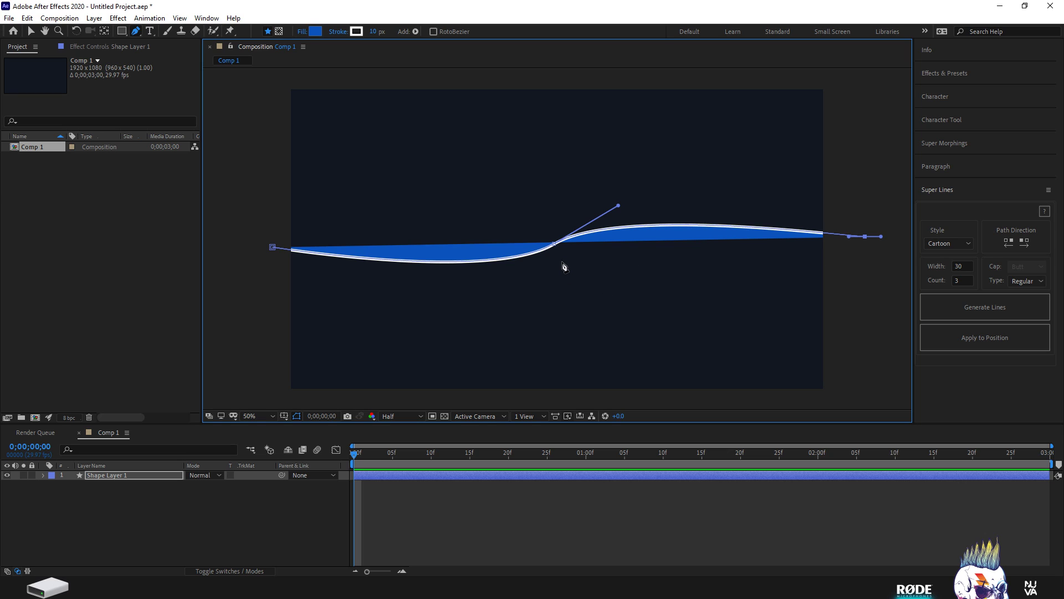
Adjust the middle point's handles into a smooth S-wave and return to the Selection tool.
{"action": "scroll", "coordinate": [573, 262], "scroll_direction": "up", "scroll_amount": 2}
{"action": "scroll", "coordinate": [496, 221], "scroll_direction": "down", "scroll_amount": 2}
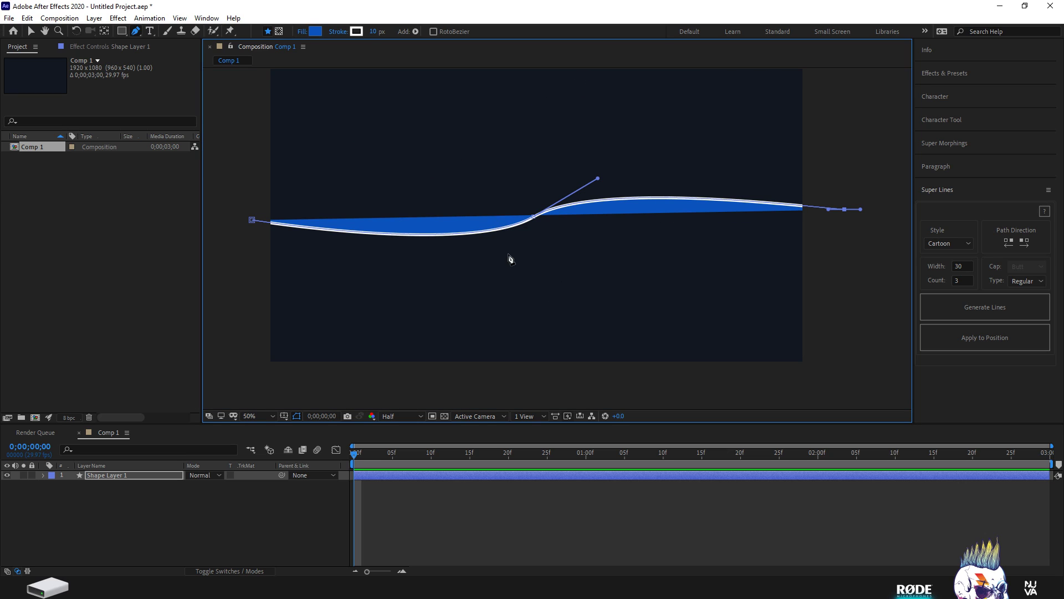
{"action": "left_click_drag", "start_coordinate": [534, 217], "coordinate": [469, 255]}
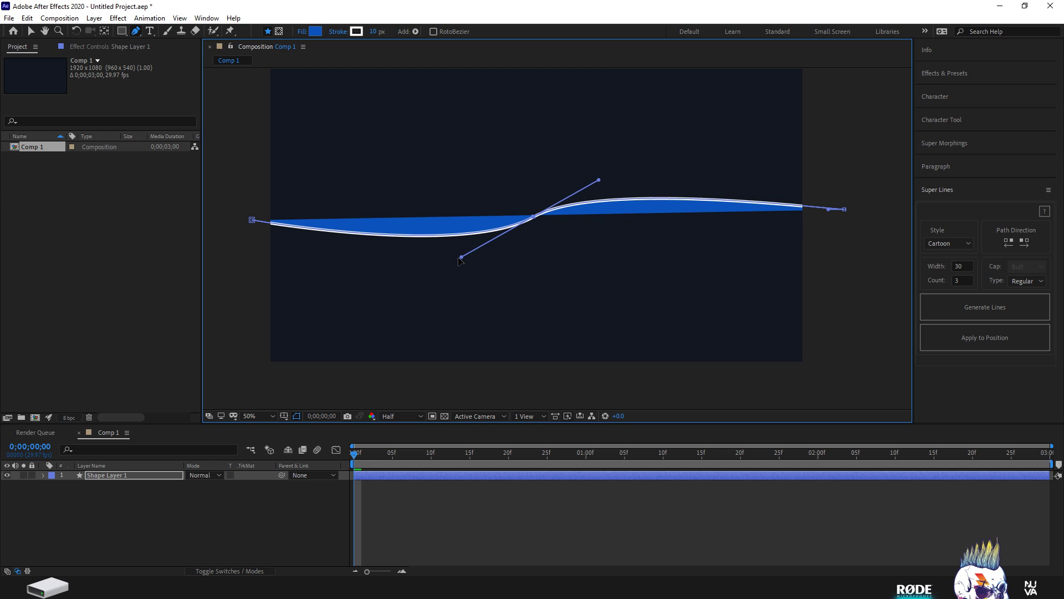
{"action": "left_click_drag", "start_coordinate": [470, 256], "coordinate": [443, 263]}
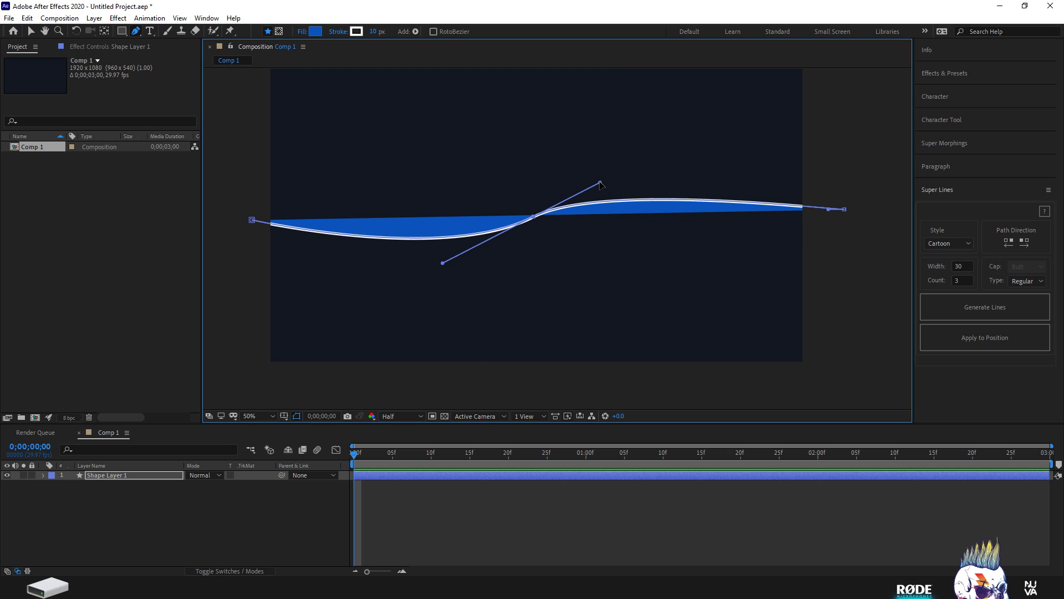
{"action": "left_click_drag", "start_coordinate": [600, 182], "coordinate": [613, 171]}
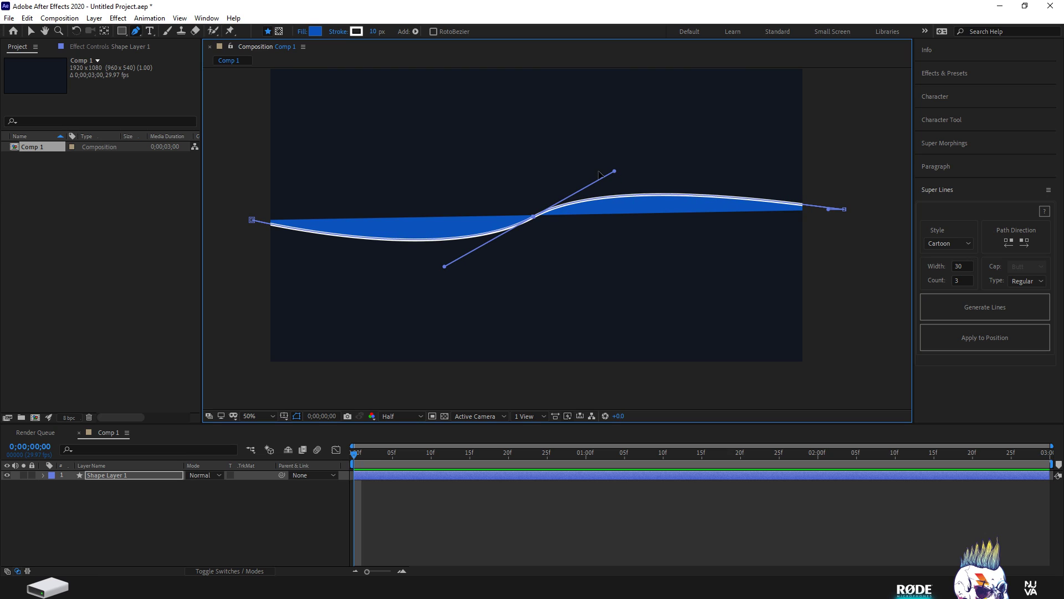
{"action": "left_click", "coordinate": [35, 32]}
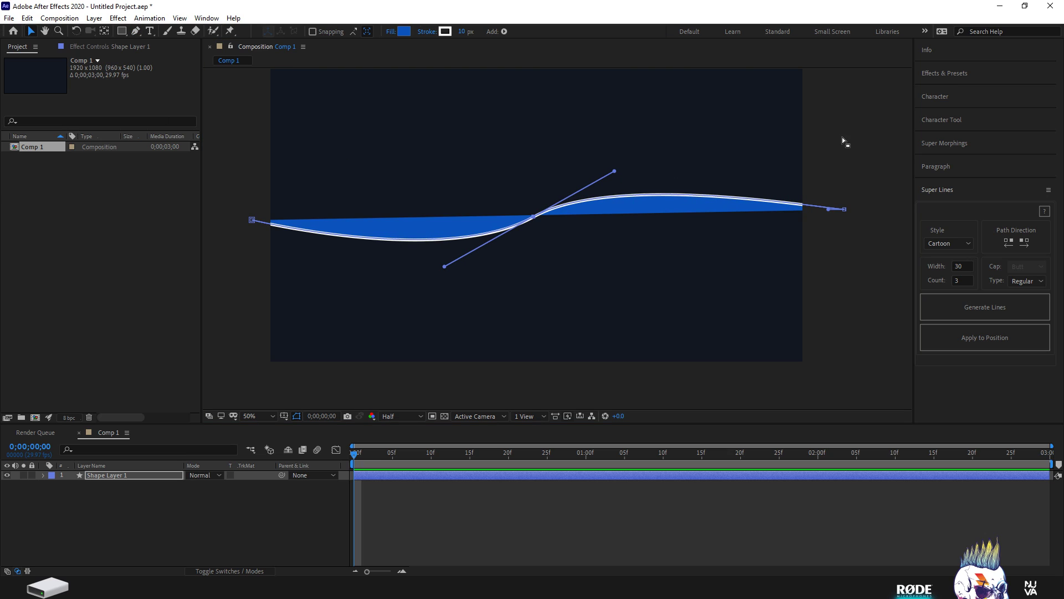
Scroll the Super Lines panel and select Shape Layer 1 after a Generate attempt without it.
{"action": "left_click", "coordinate": [860, 128]}
{"action": "scroll", "coordinate": [579, 233], "scroll_direction": "down", "scroll_amount": 2}
{"action": "scroll", "coordinate": [579, 234], "scroll_direction": "up", "scroll_amount": 4}
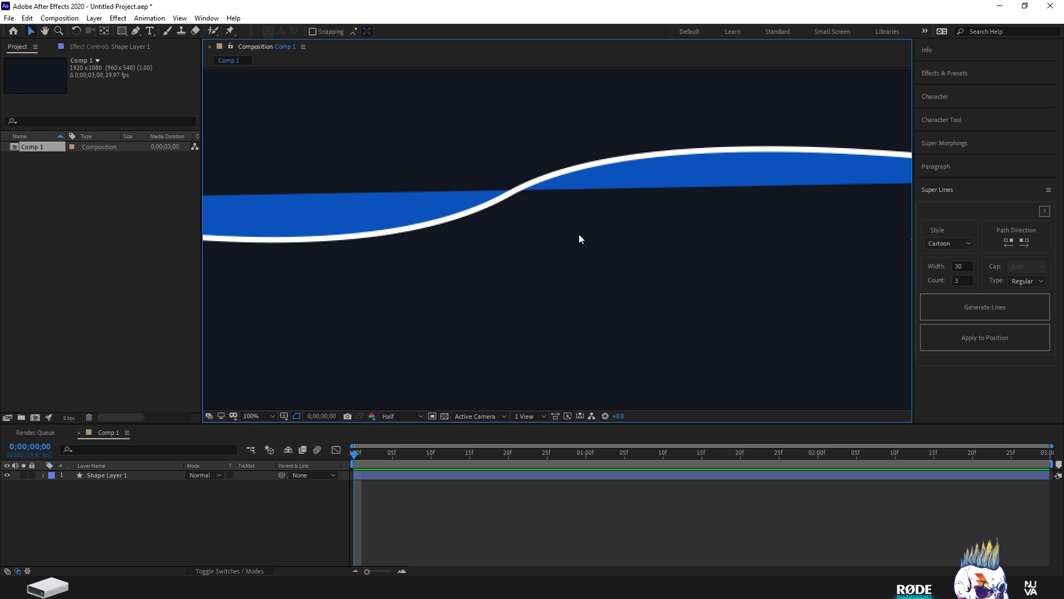
{"action": "scroll", "coordinate": [578, 234], "scroll_direction": "down", "scroll_amount": 1}
{"action": "scroll", "coordinate": [578, 234], "scroll_direction": "down", "scroll_amount": 3}
{"action": "scroll", "coordinate": [579, 233], "scroll_direction": "up", "scroll_amount": 2}
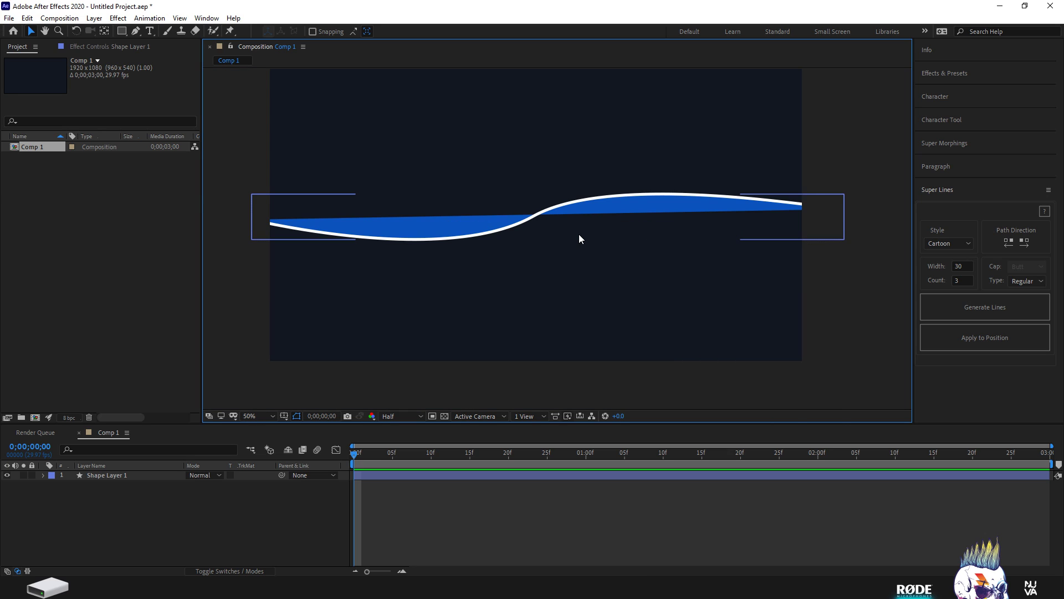
{"action": "left_click", "coordinate": [949, 311]}
{"action": "left_click", "coordinate": [125, 476]}
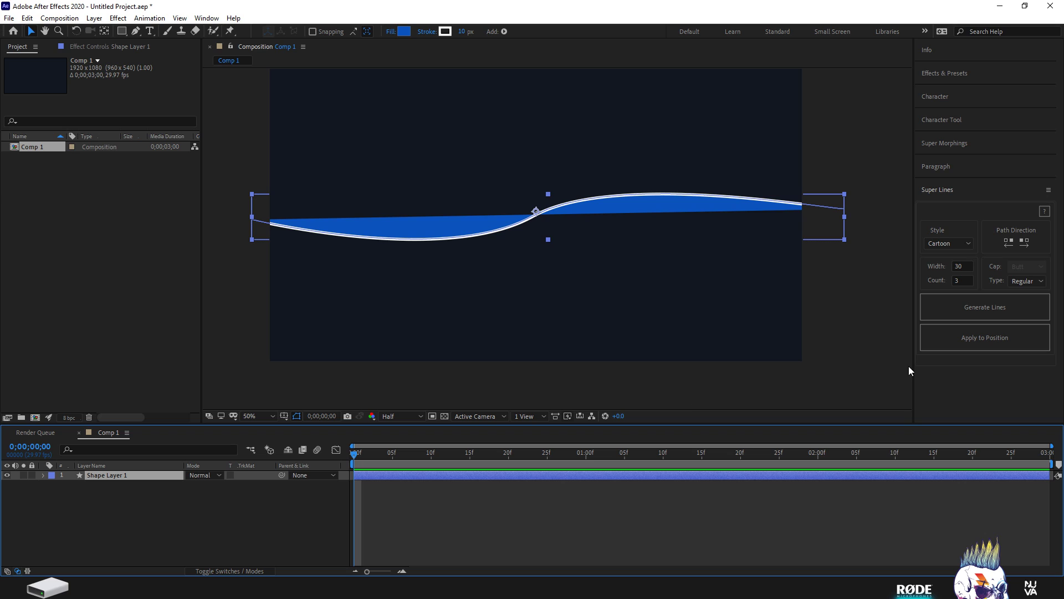
Set Super Lines to Abstract style, Round cap and count 15, then generate the lines.
{"action": "left_click", "coordinate": [969, 245]}
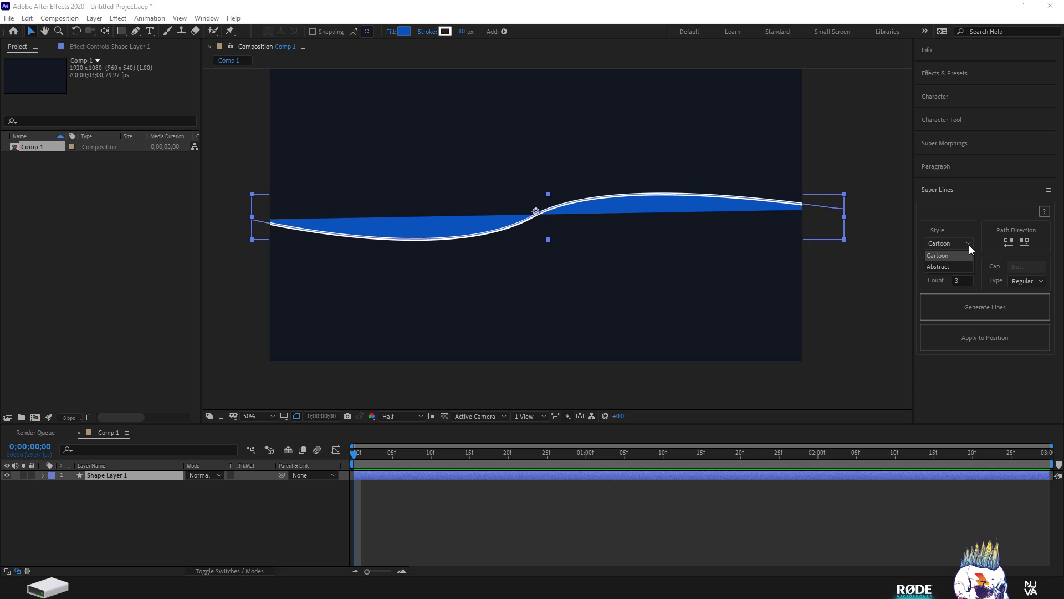
{"action": "left_click", "coordinate": [942, 267]}
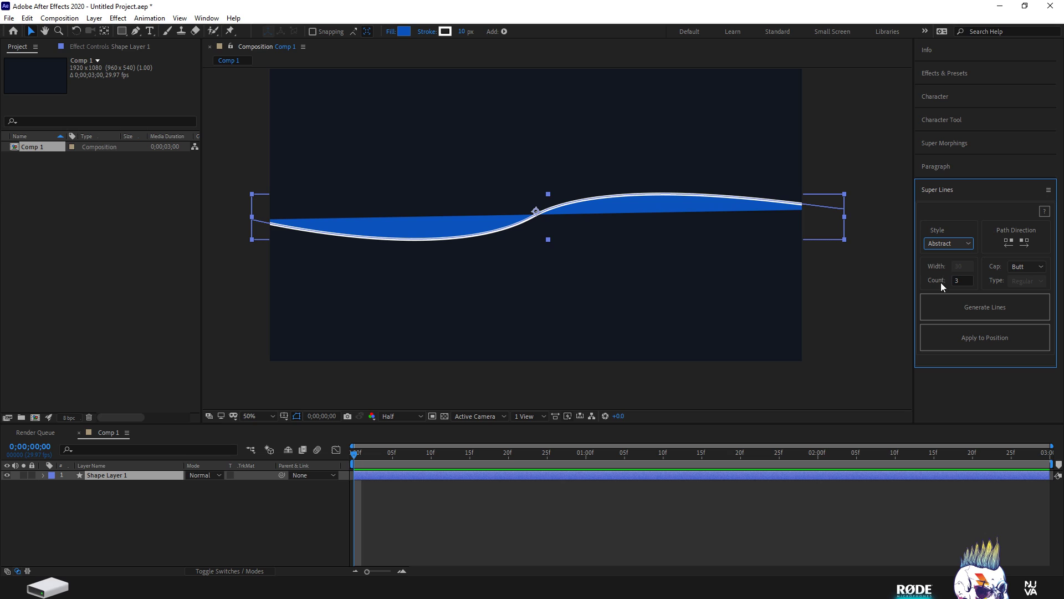
{"action": "left_click", "coordinate": [1043, 271]}
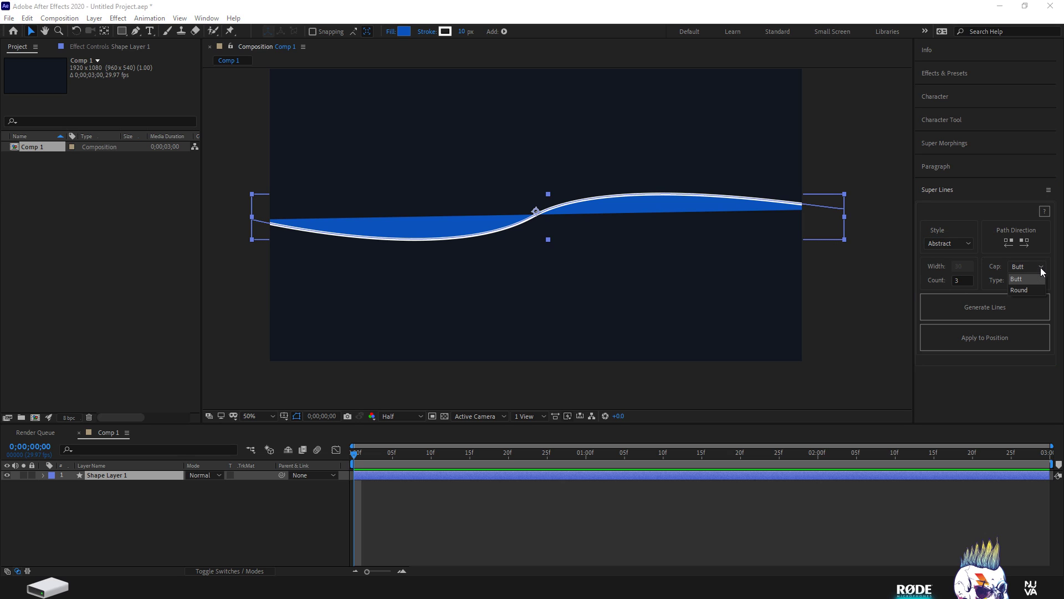
{"action": "left_click", "coordinate": [1029, 290]}
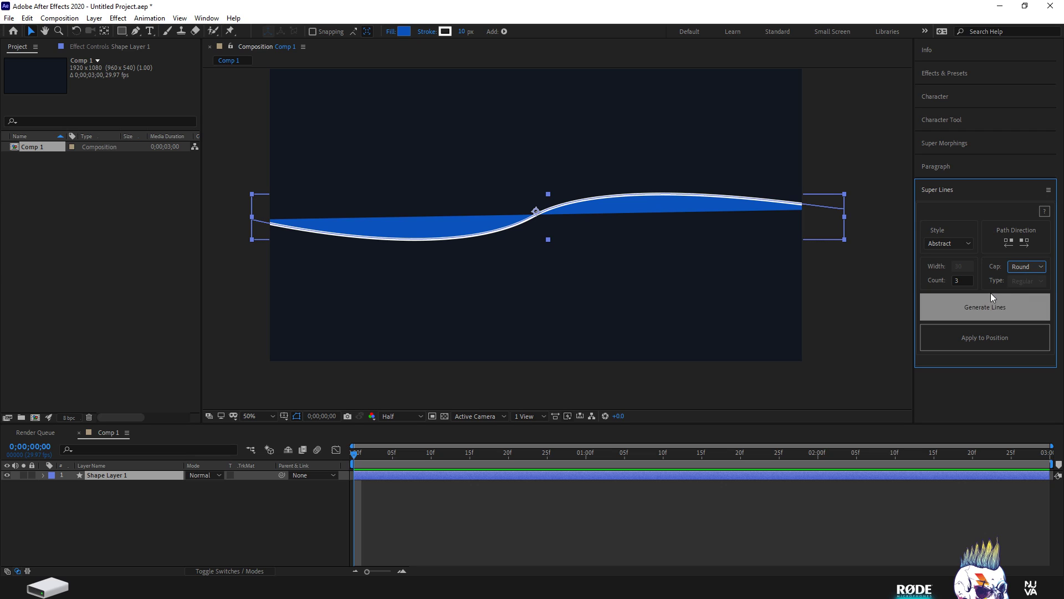
{"action": "left_click_drag", "start_coordinate": [962, 281], "coordinate": [938, 282]}
{"action": "type", "text": "15"}
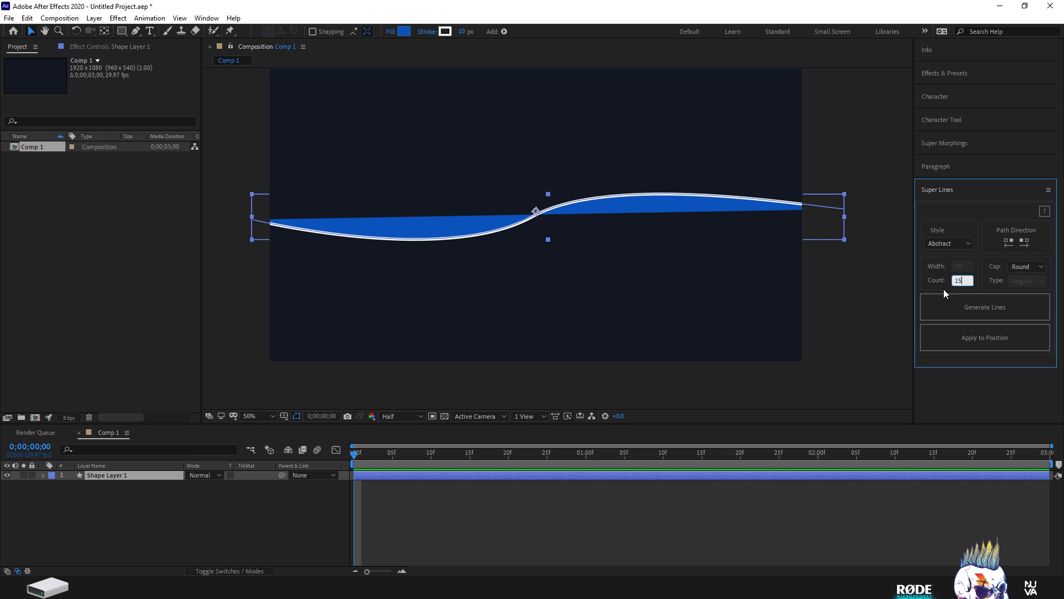
{"action": "left_click", "coordinate": [985, 310]}
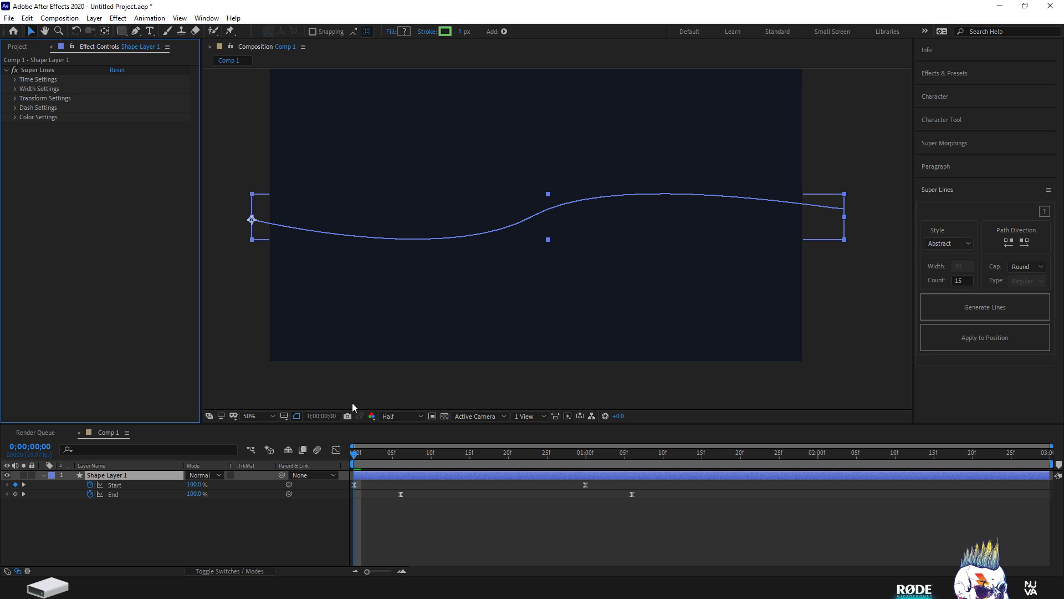
Preview the green line animation in the timeline a few times.
{"action": "left_click", "coordinate": [357, 460]}
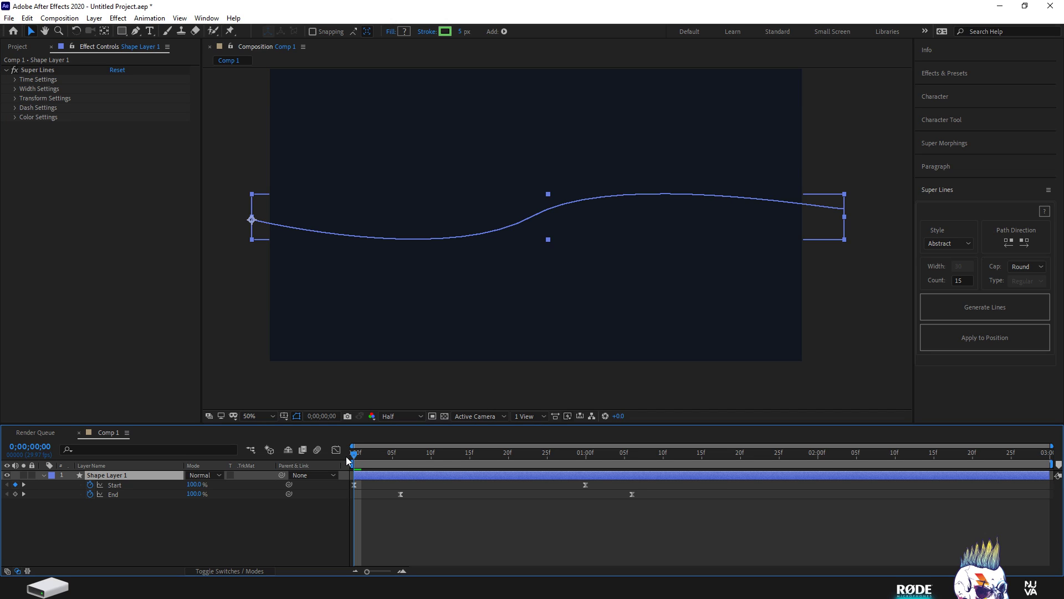
{"action": "key", "text": "space"}
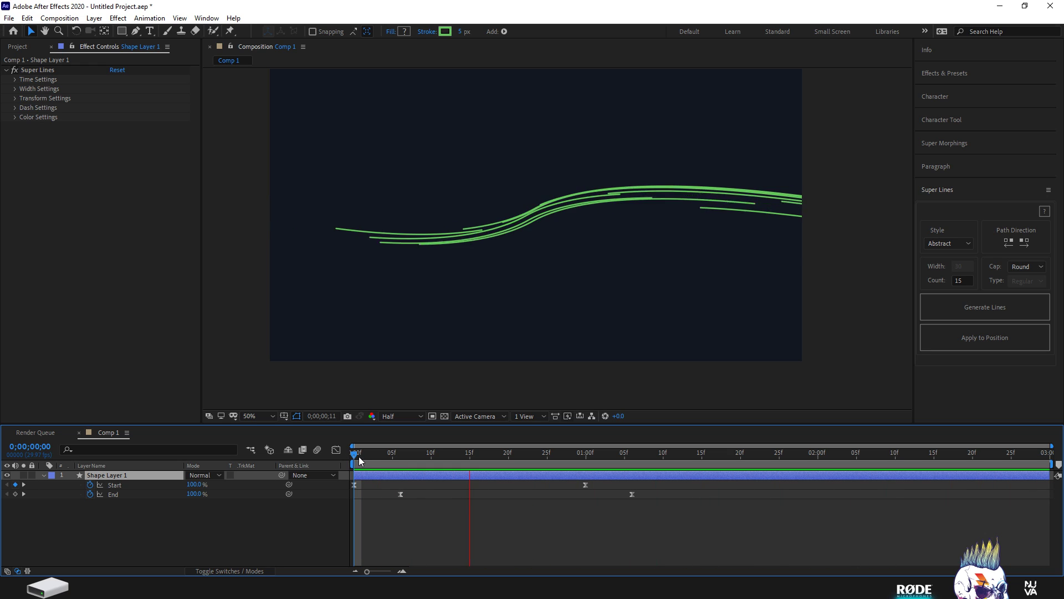
{"action": "key", "text": "space"}
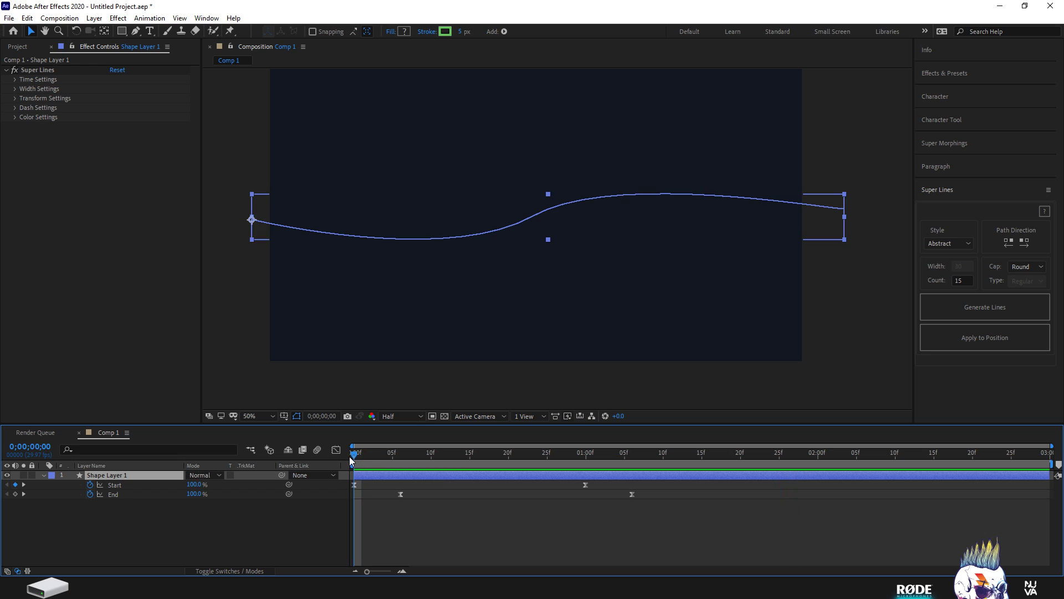
{"action": "key", "text": "space"}
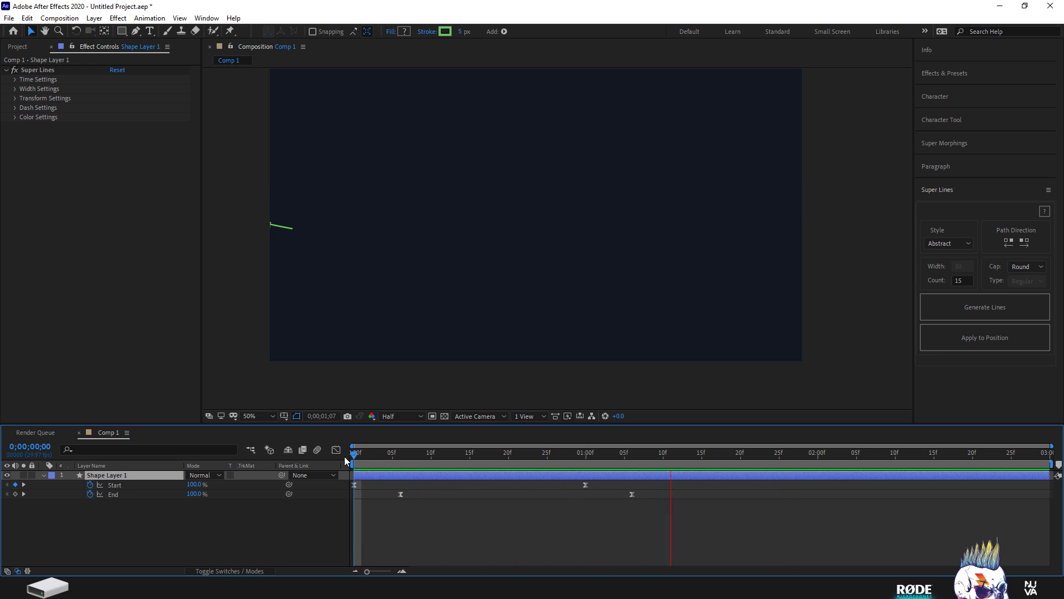
{"action": "key", "text": "space"}
Scrub to 0;00;00;27 and marquee-select all four Start and End keyframes.
{"action": "key", "text": "v"}
{"action": "left_click_drag", "start_coordinate": [375, 458], "coordinate": [557, 457]}
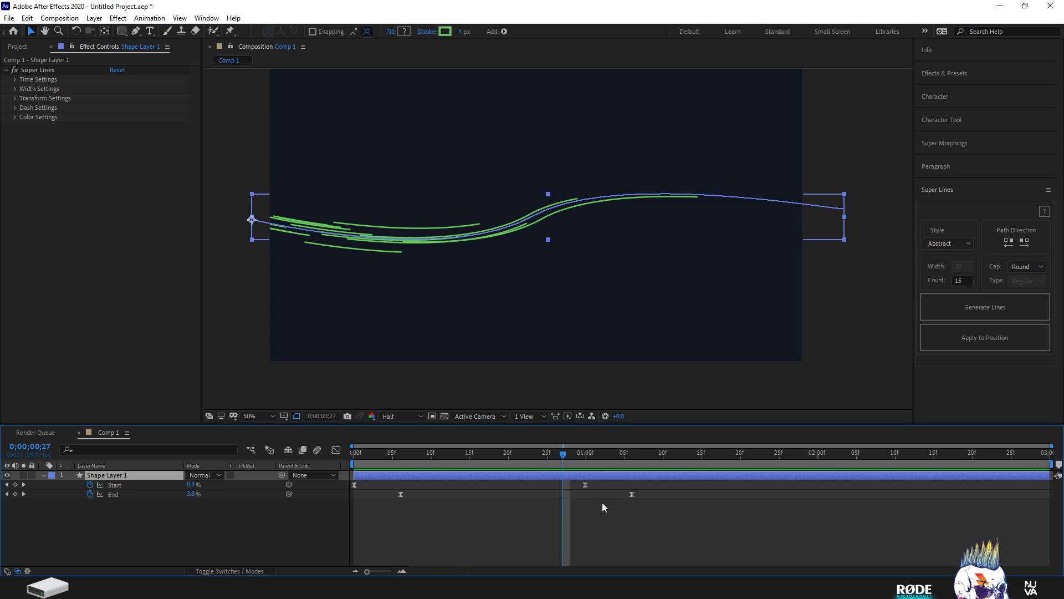
{"action": "left_click_drag", "start_coordinate": [641, 504], "coordinate": [349, 483]}
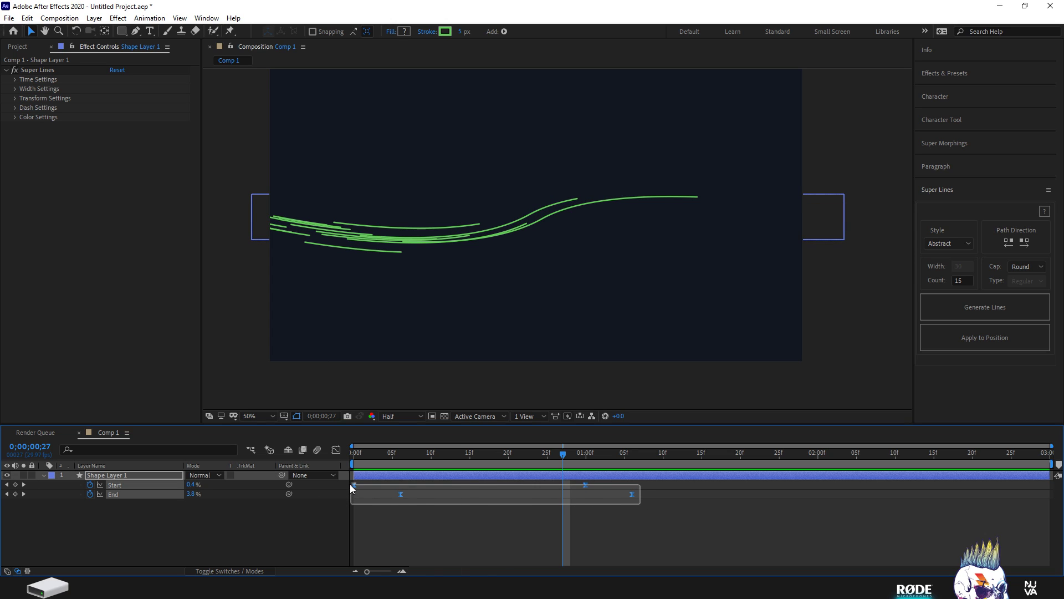
Clear the selected Start and End keyframes through the Edit menu.
{"action": "left_click", "coordinate": [26, 18]}
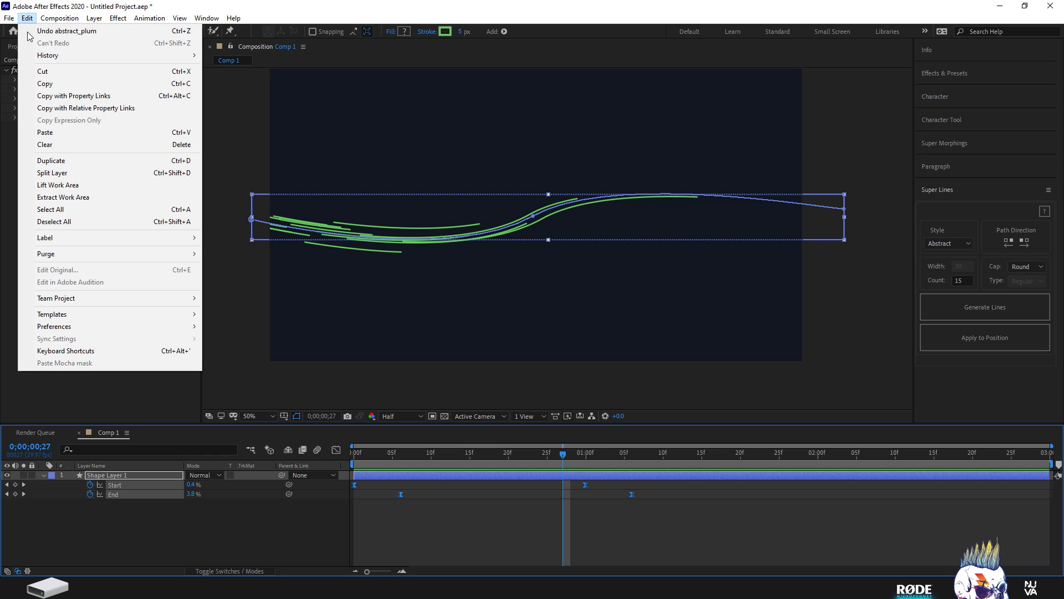
{"action": "left_click", "coordinate": [61, 144]}
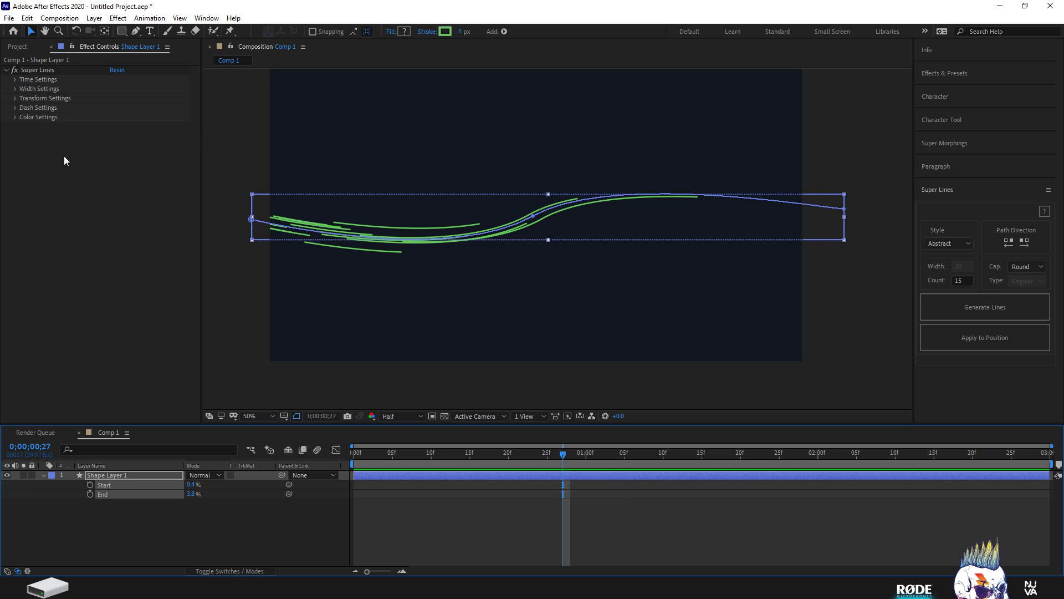
{"action": "left_click", "coordinate": [834, 137]}
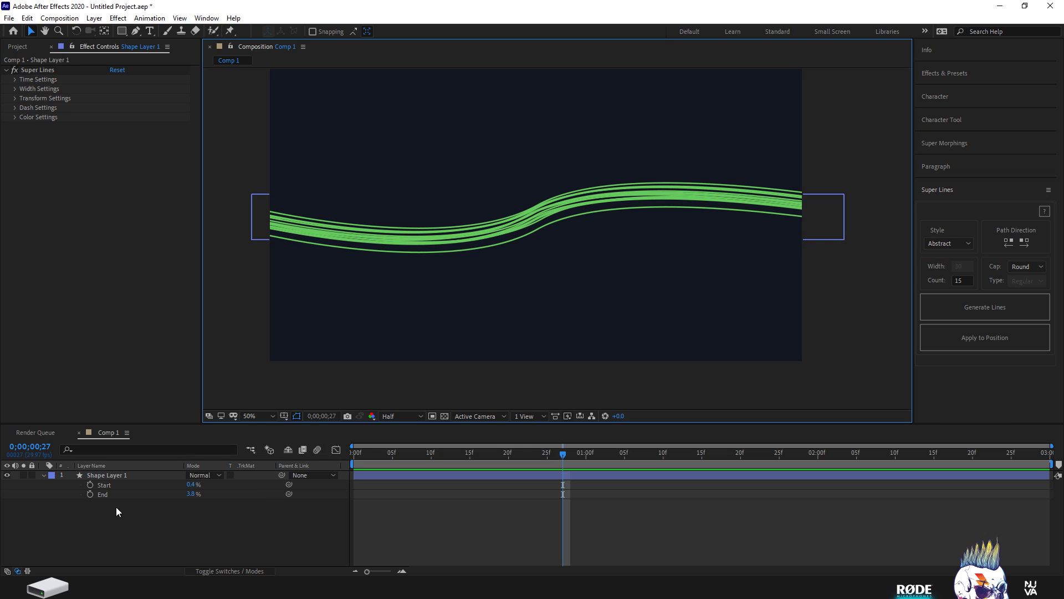
Set Start to 100% and End to 0% so the lines run full length.
{"action": "left_click", "coordinate": [192, 484]}
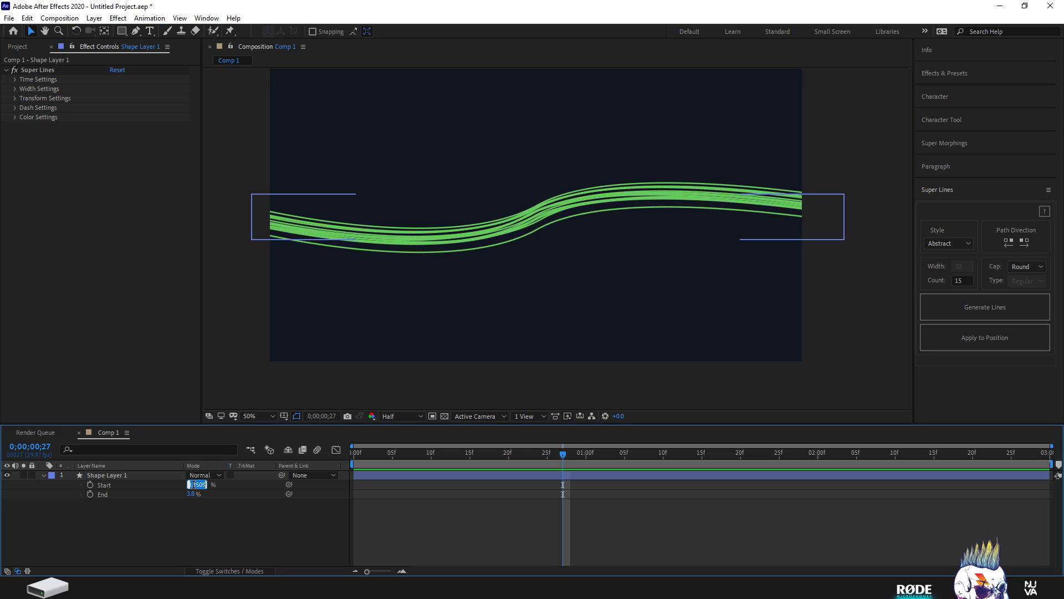
{"action": "key", "text": "BackSpace"}
{"action": "type", "text": "100"}
{"action": "key", "text": "Return"}
{"action": "left_click", "coordinate": [190, 494]}
{"action": "type", "text": "0"}
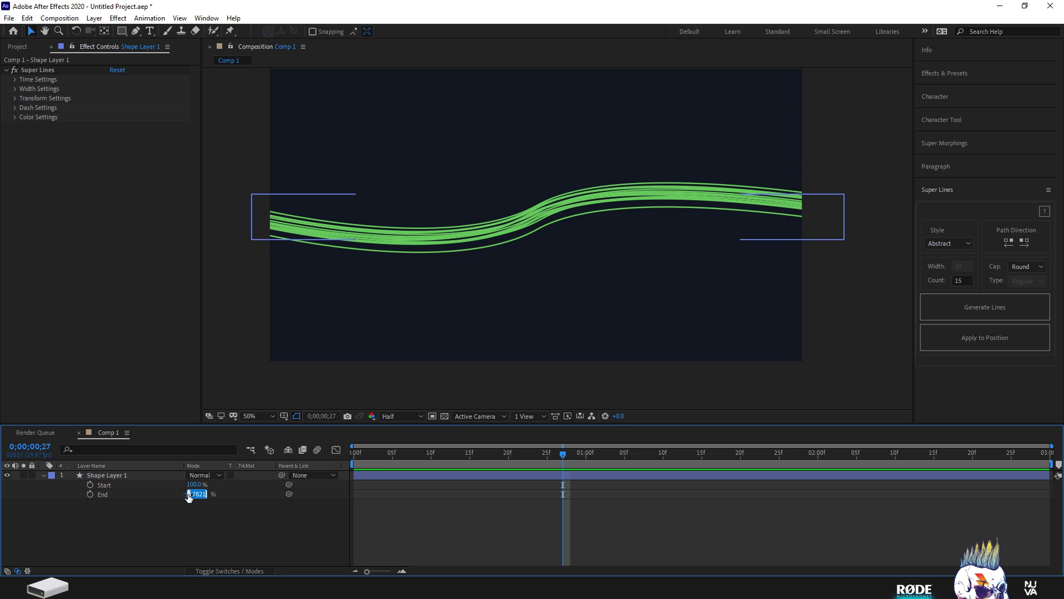
{"action": "key", "text": "Return"}
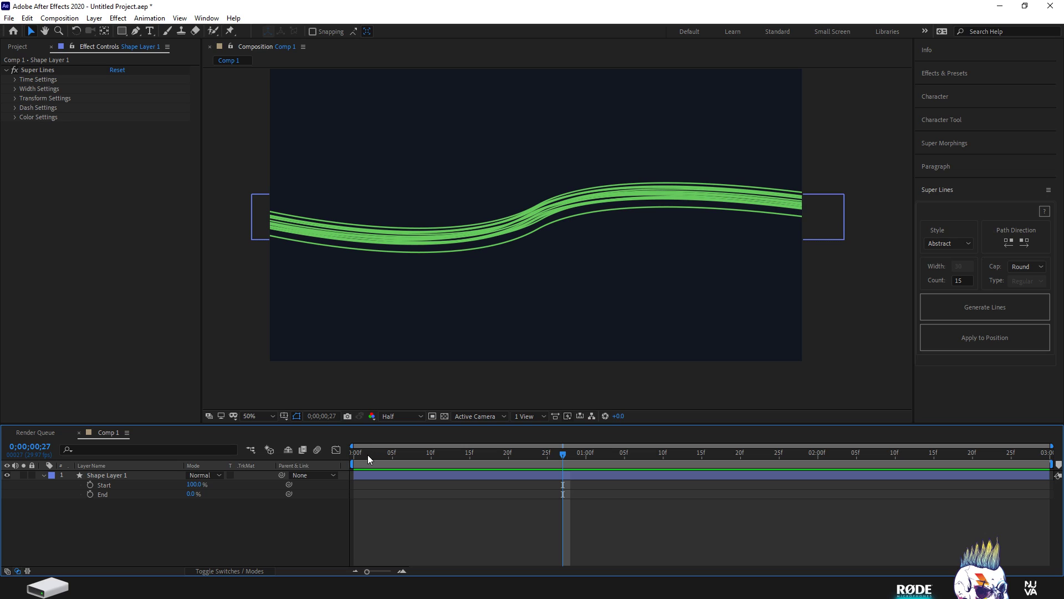
{"action": "left_click_drag", "start_coordinate": [367, 455], "coordinate": [331, 464]}
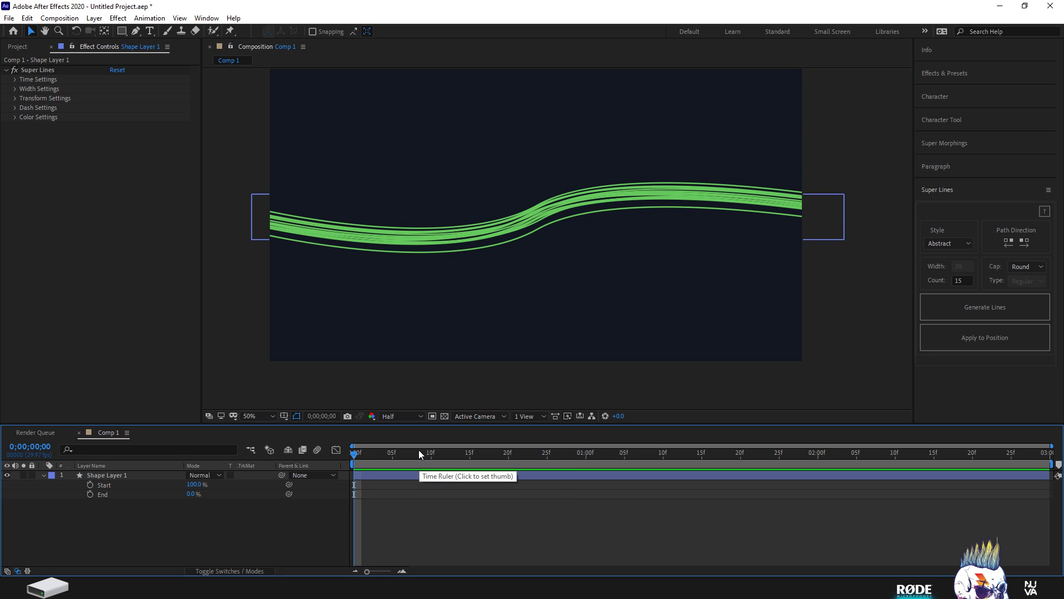
Set Position Random in Transform Settings to 0,0.
{"action": "left_click", "coordinate": [15, 99]}
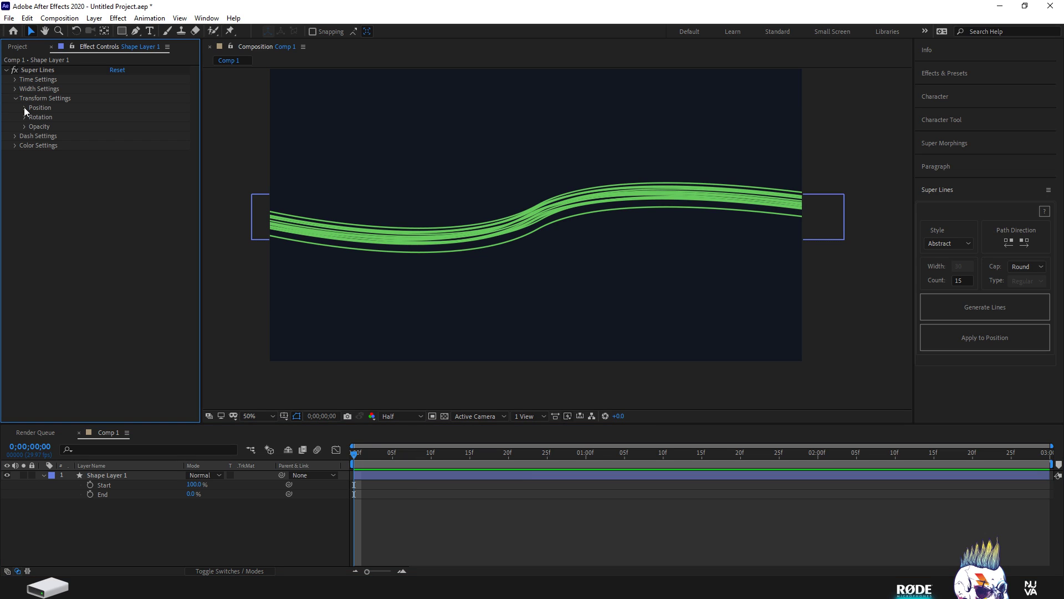
{"action": "left_click", "coordinate": [24, 107]}
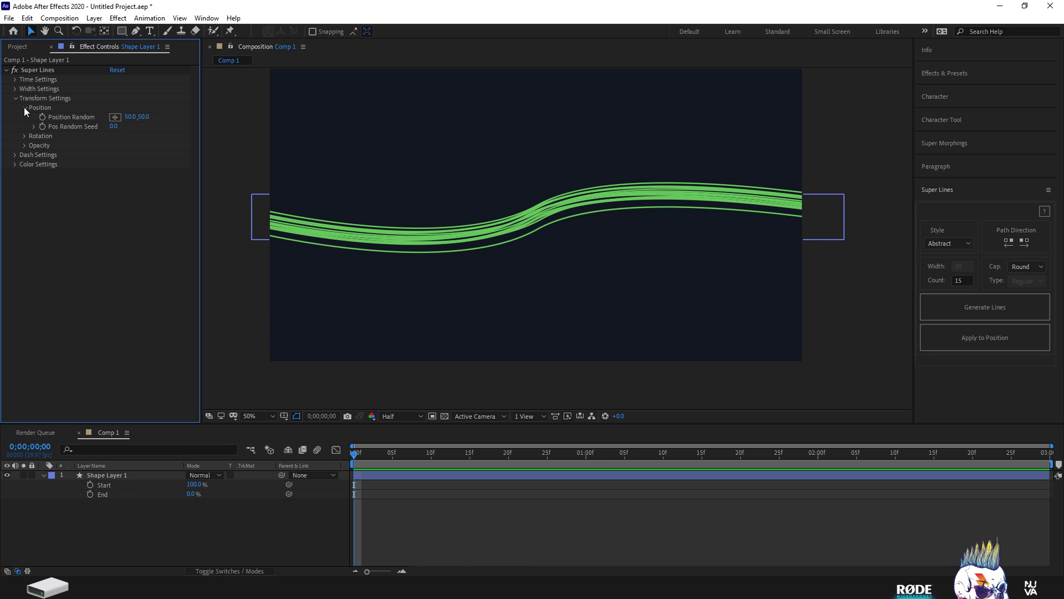
{"action": "left_click", "coordinate": [131, 117]}
{"action": "type", "text": "0"}
{"action": "left_click", "coordinate": [155, 118]}
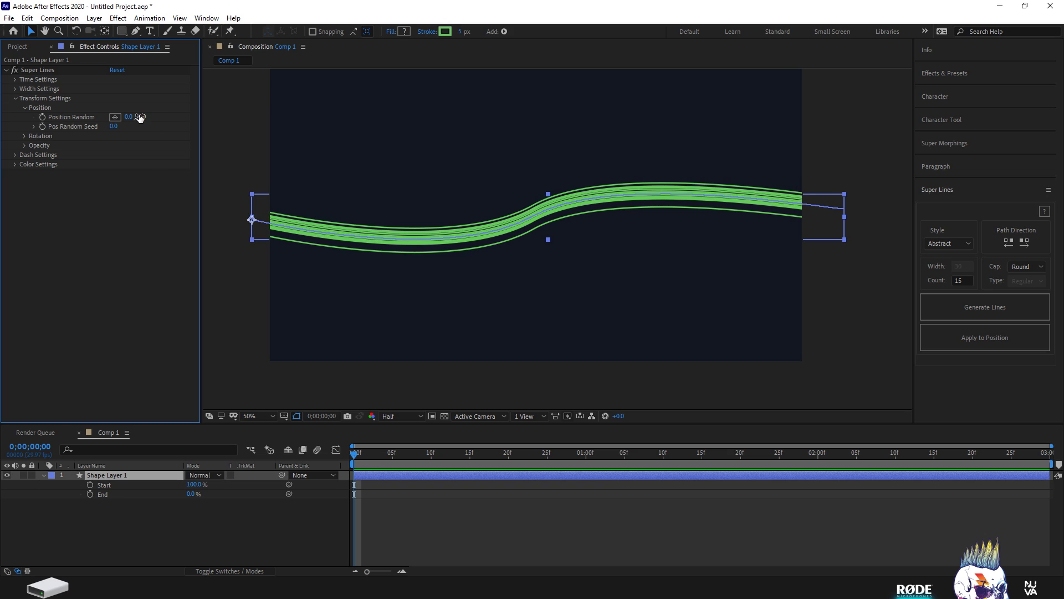
{"action": "type", "text": "0"}
{"action": "key", "text": "Return"}
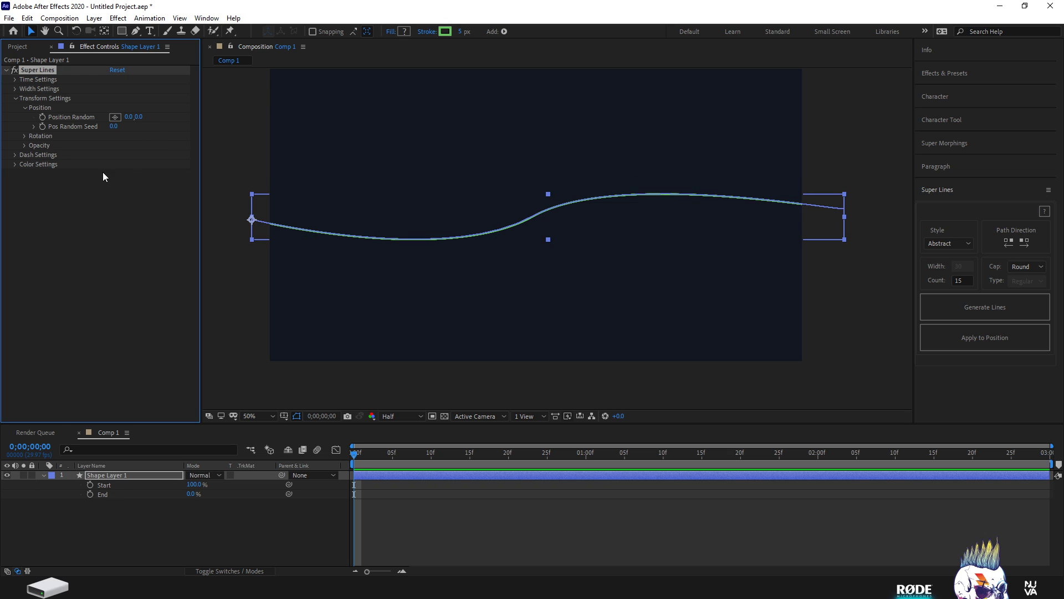
Set the Super Lines Rotation to 3° and check the fanned lines zoomed out.
{"action": "left_click", "coordinate": [25, 136]}
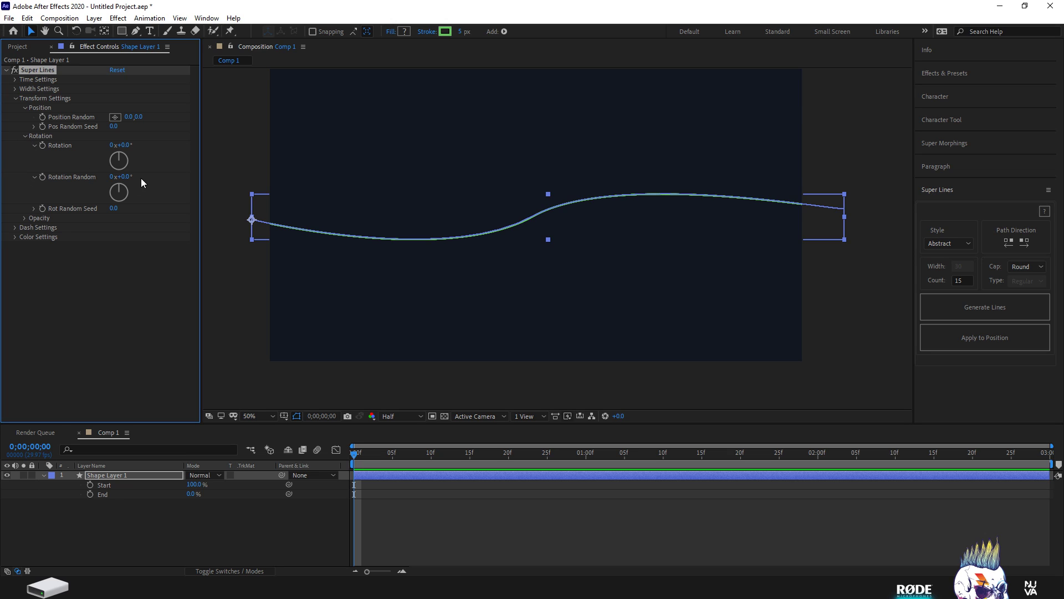
{"action": "left_click", "coordinate": [122, 146]}
{"action": "type", "text": "3"}
{"action": "left_click", "coordinate": [166, 265]}
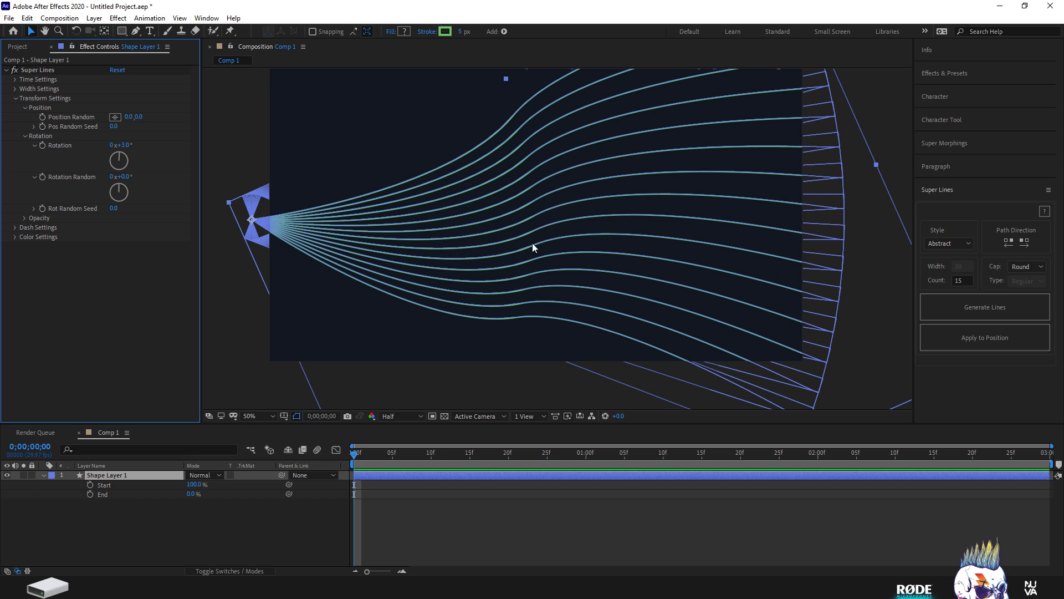
{"action": "key", "text": "comma"}
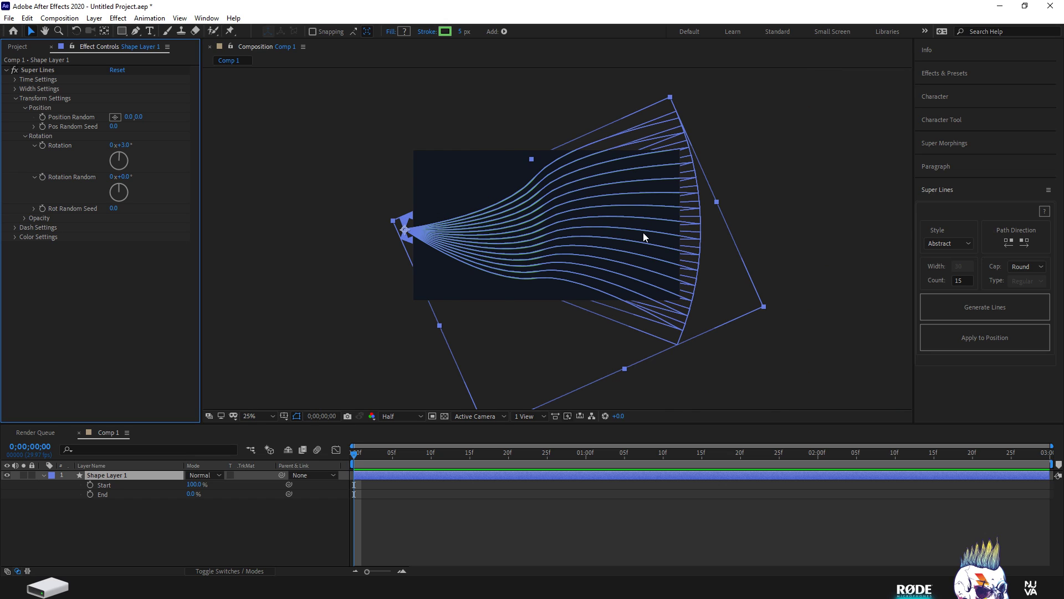
{"action": "key", "text": "period"}
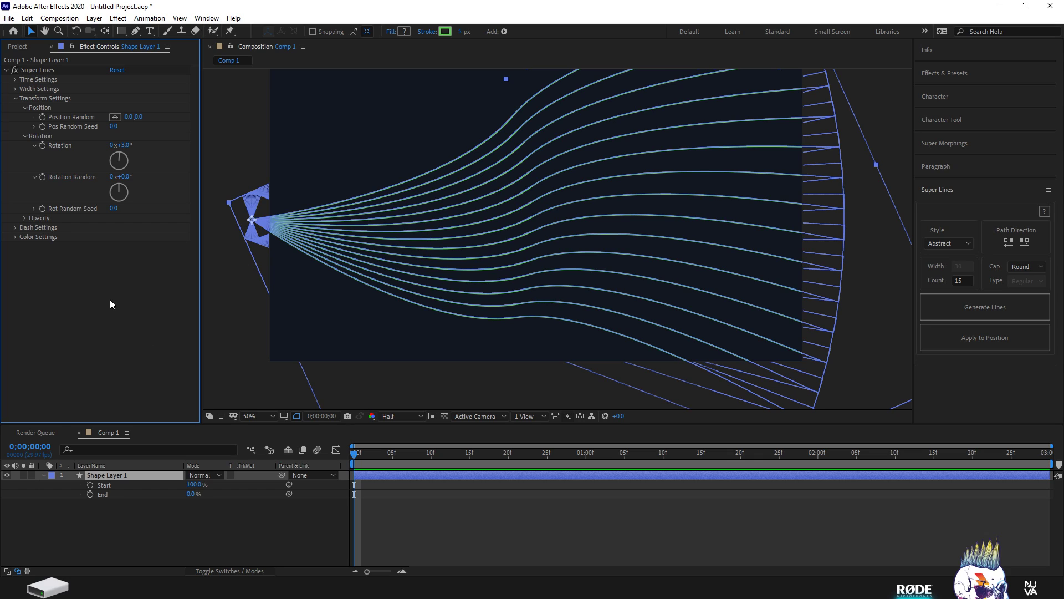
{"action": "left_click", "coordinate": [15, 228]}
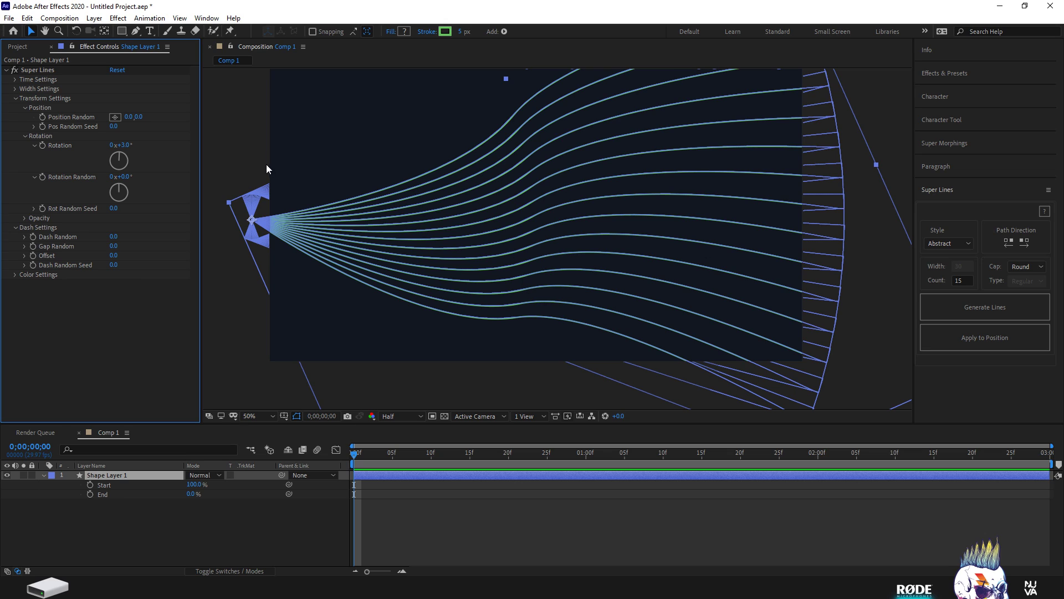
Set Dash Random and Gap Random to 700 to break the lines into random dashes.
{"action": "left_click", "coordinate": [238, 142]}
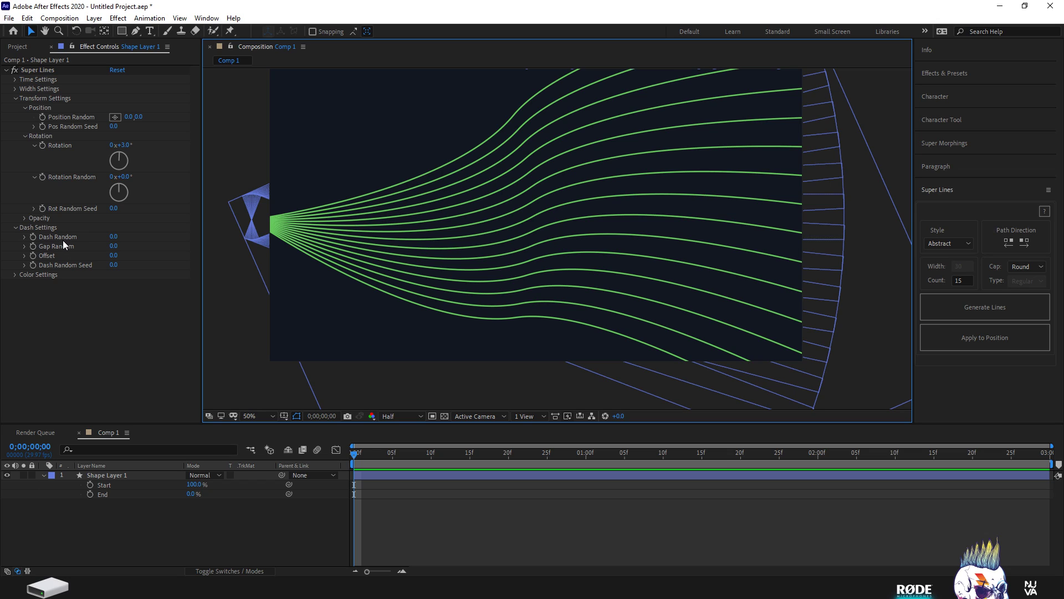
{"action": "left_click", "coordinate": [114, 237]}
{"action": "type", "text": "2"}
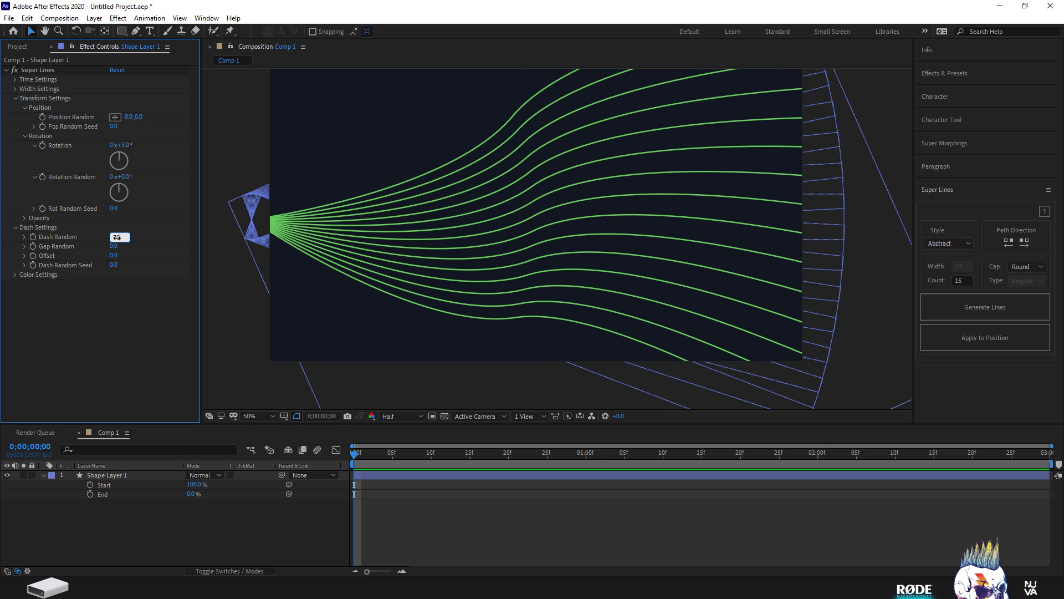
{"action": "type", "text": "0"}
{"action": "left_click", "coordinate": [113, 246]}
{"action": "type", "text": "700"}
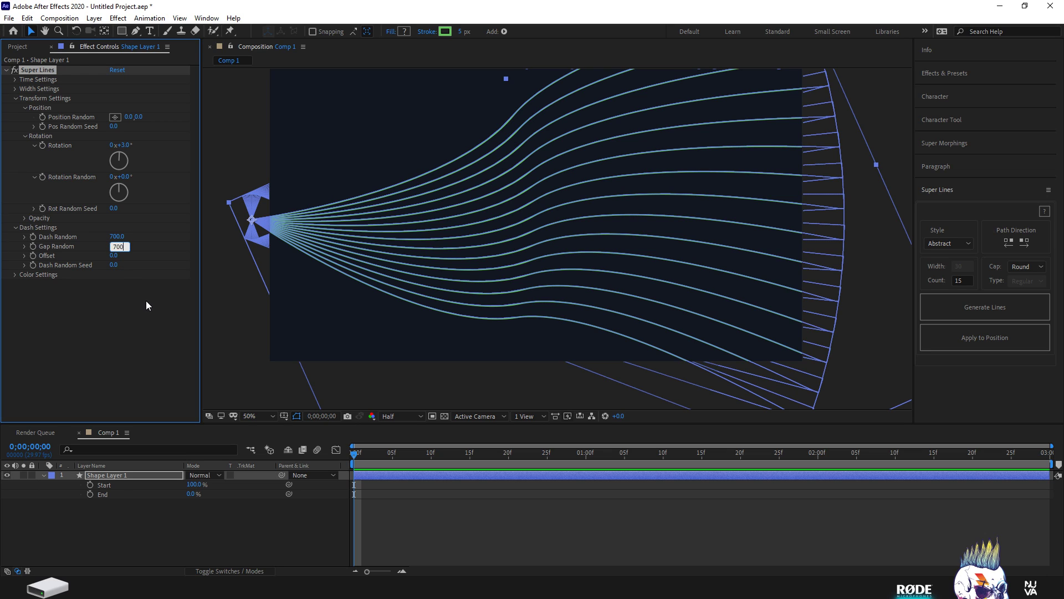
{"action": "left_click", "coordinate": [145, 301]}
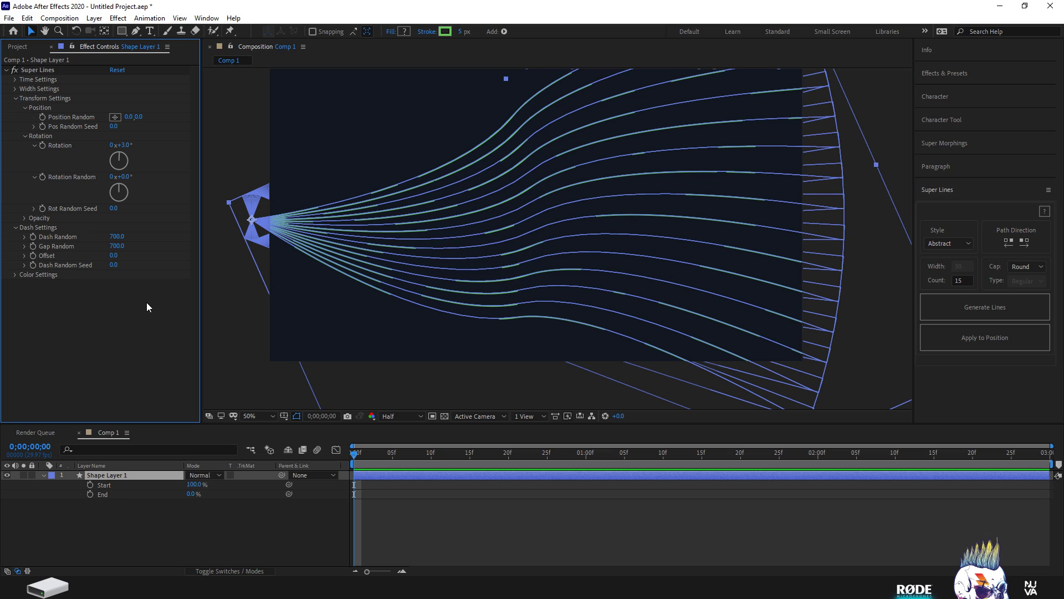
{"action": "left_click", "coordinate": [250, 132]}
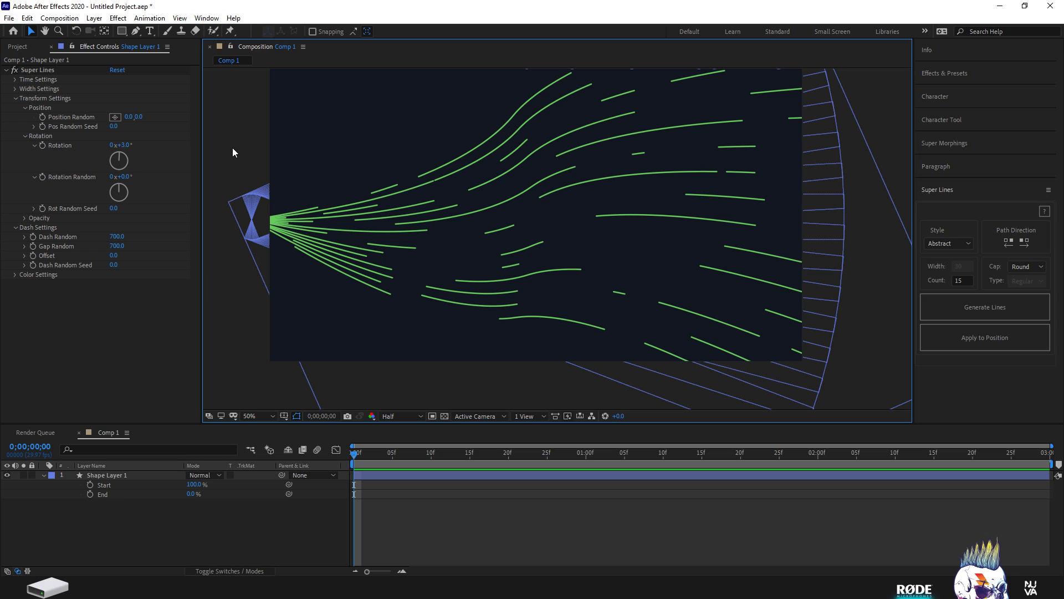
{"action": "left_click", "coordinate": [16, 90]}
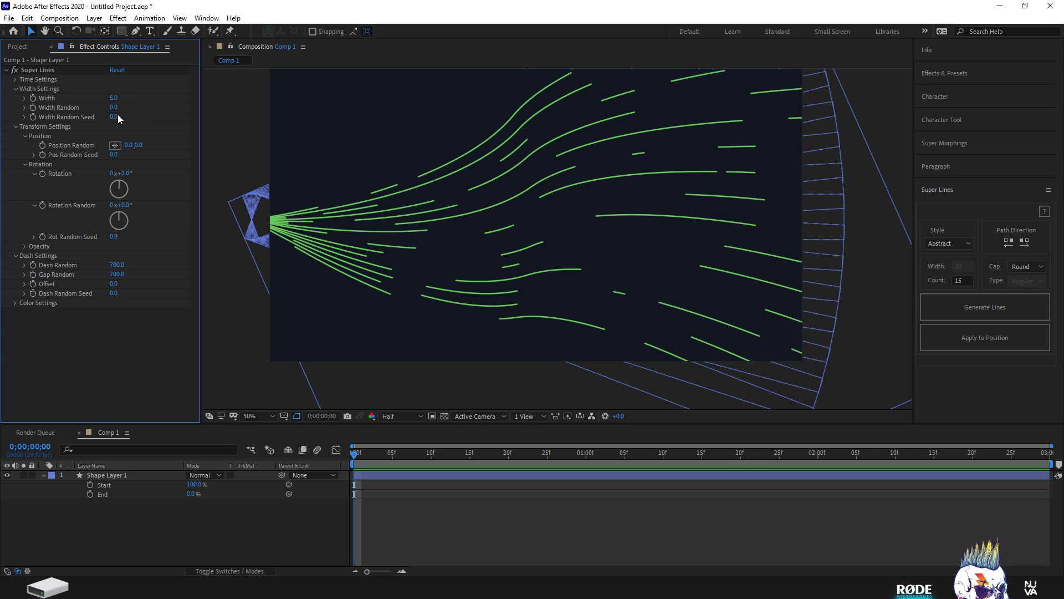
Enter 25 for Width Random and deselect the layer to view the varied line thickness.
{"action": "left_click", "coordinate": [113, 109]}
{"action": "type", "text": "25"}
{"action": "key", "text": "Return"}
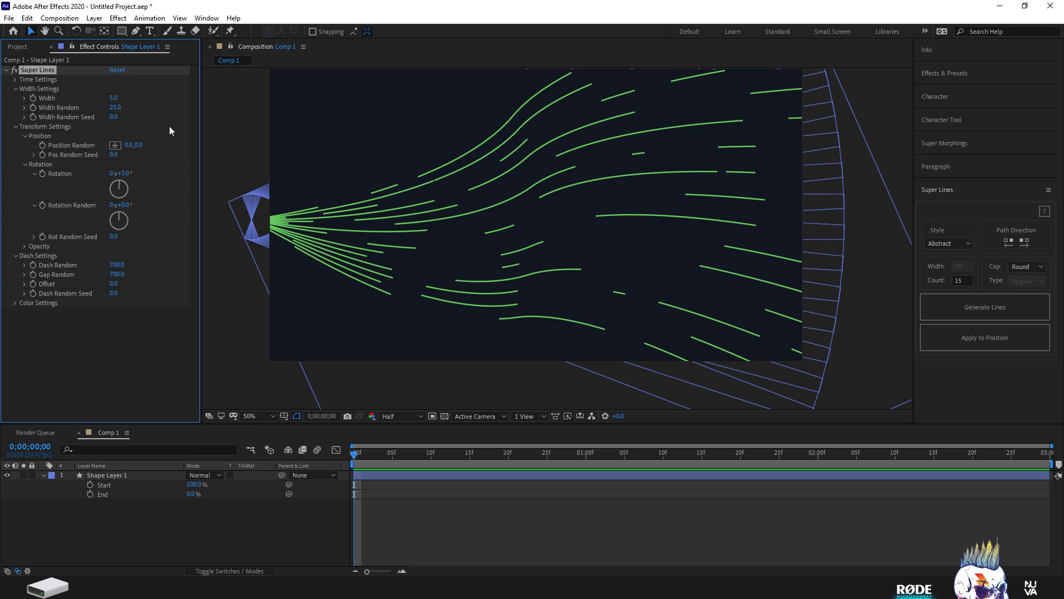
{"action": "left_click", "coordinate": [253, 134]}
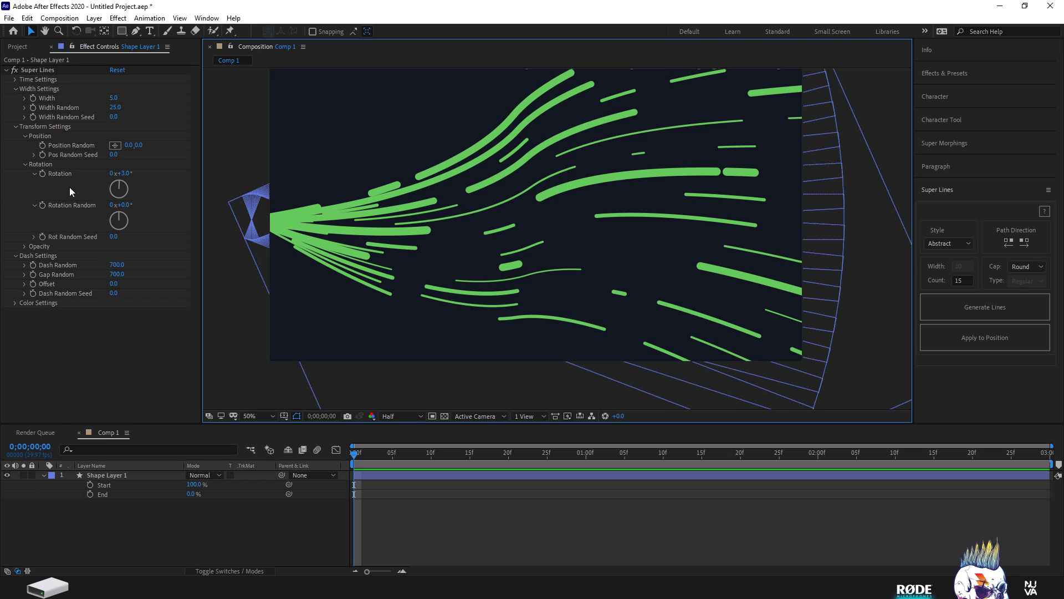
Enter 100 for Opacity Random under the Super Lines Opacity settings.
{"action": "left_click", "coordinate": [23, 247]}
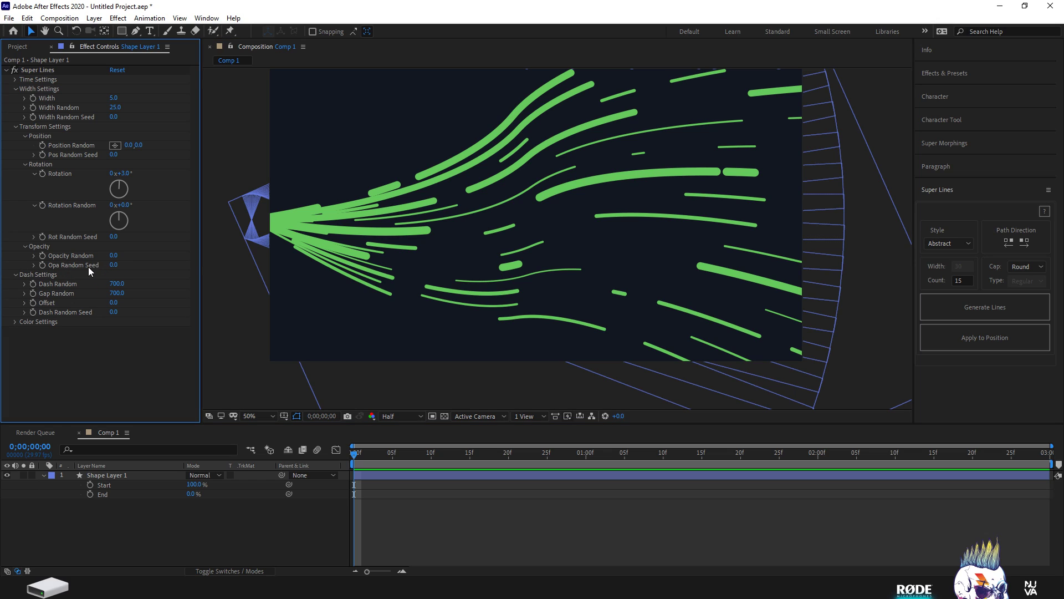
{"action": "left_click", "coordinate": [113, 255]}
{"action": "type", "text": "100"}
{"action": "key", "text": "Return"}
{"action": "left_click", "coordinate": [233, 126]}
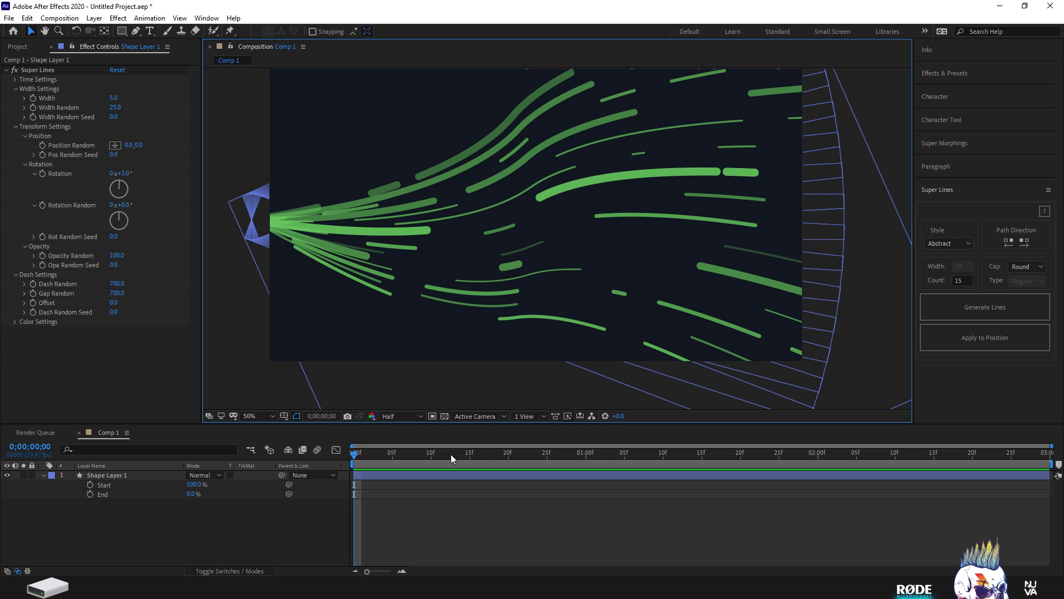
Preview, then add a dash Offset keyframe at 0 on the first frame.
{"action": "key", "text": "space"}
{"action": "key", "text": "space"}
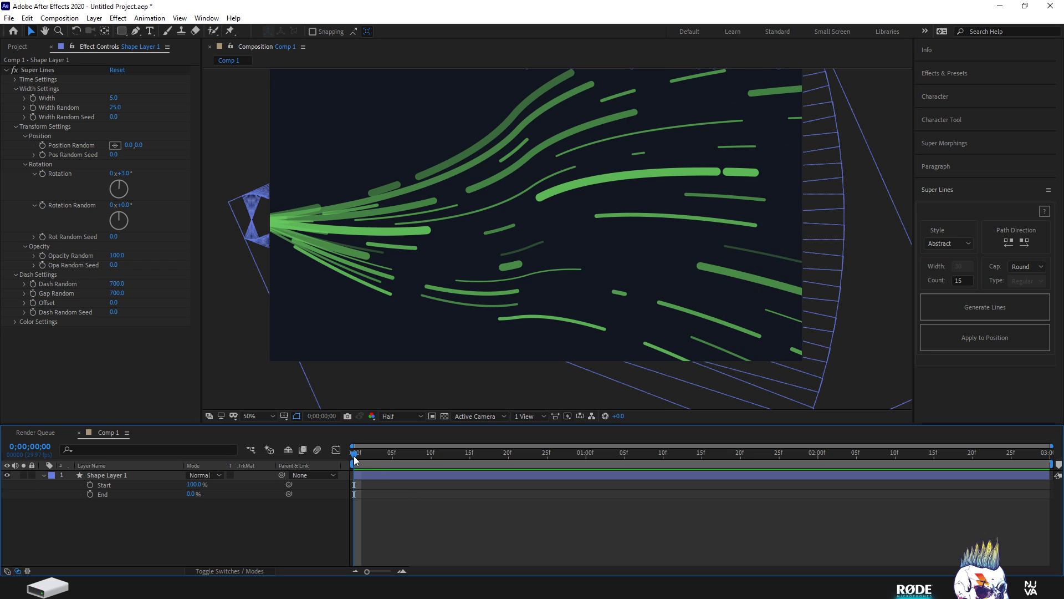
{"action": "left_click", "coordinate": [33, 303]}
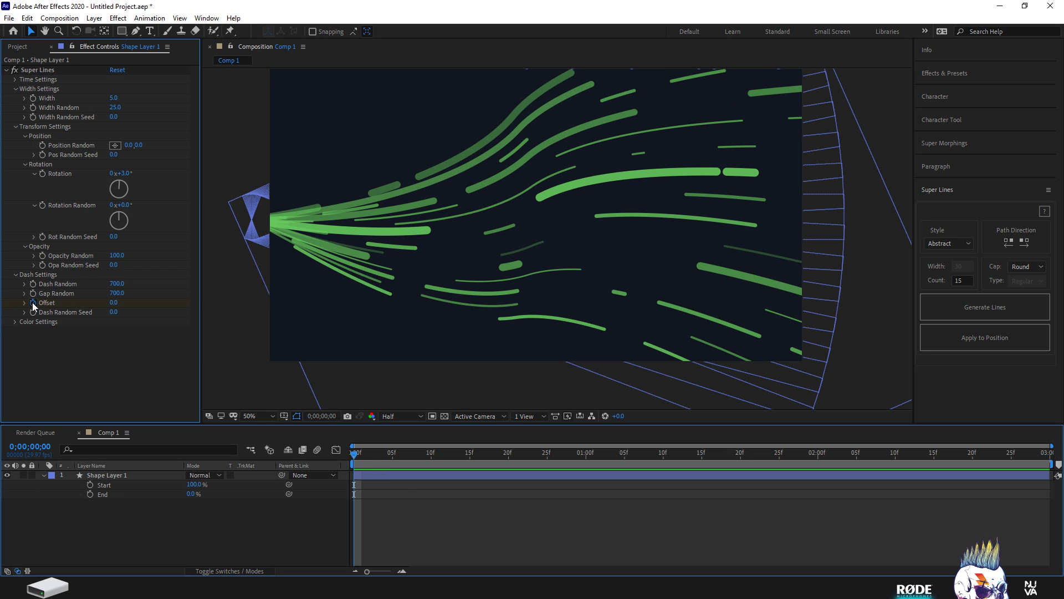
{"action": "left_click", "coordinate": [360, 475]}
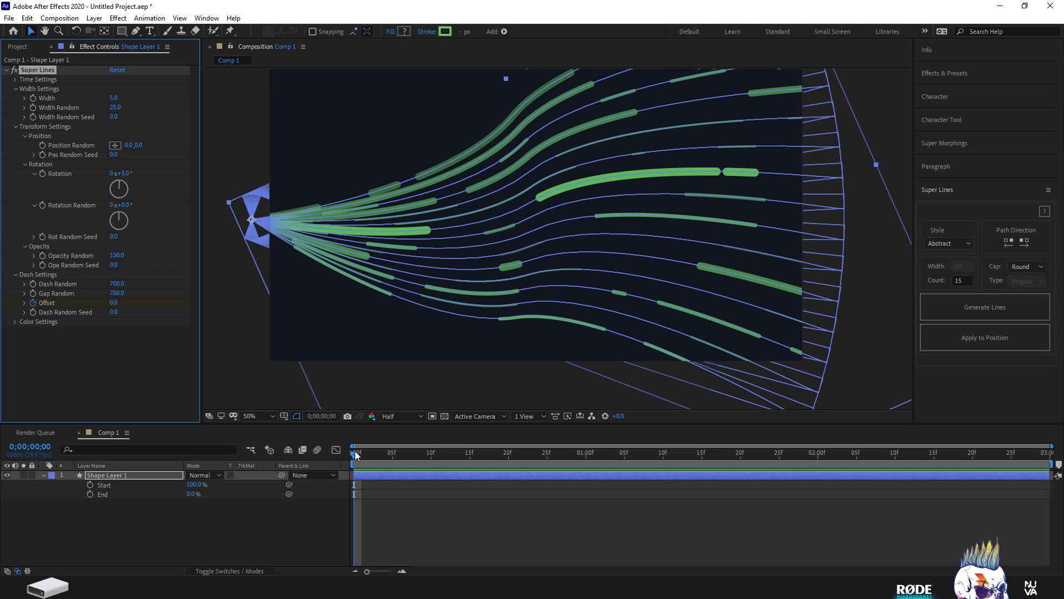
Keyframe Offset at 100 on the last frame and preview the moving dashes from the start.
{"action": "left_click_drag", "start_coordinate": [356, 455], "coordinate": [1043, 453]}
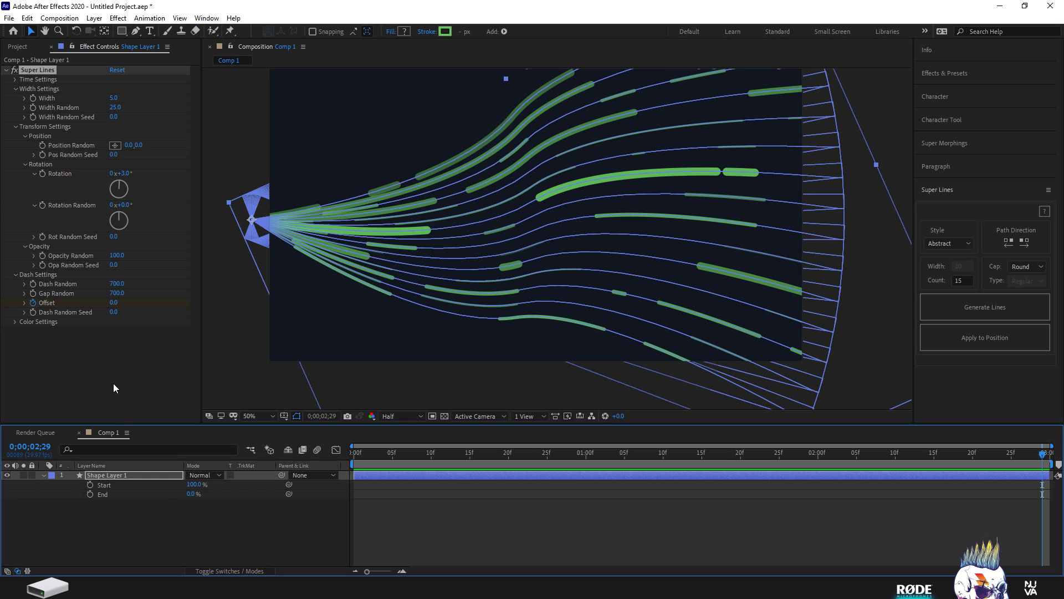
{"action": "left_click", "coordinate": [114, 302]}
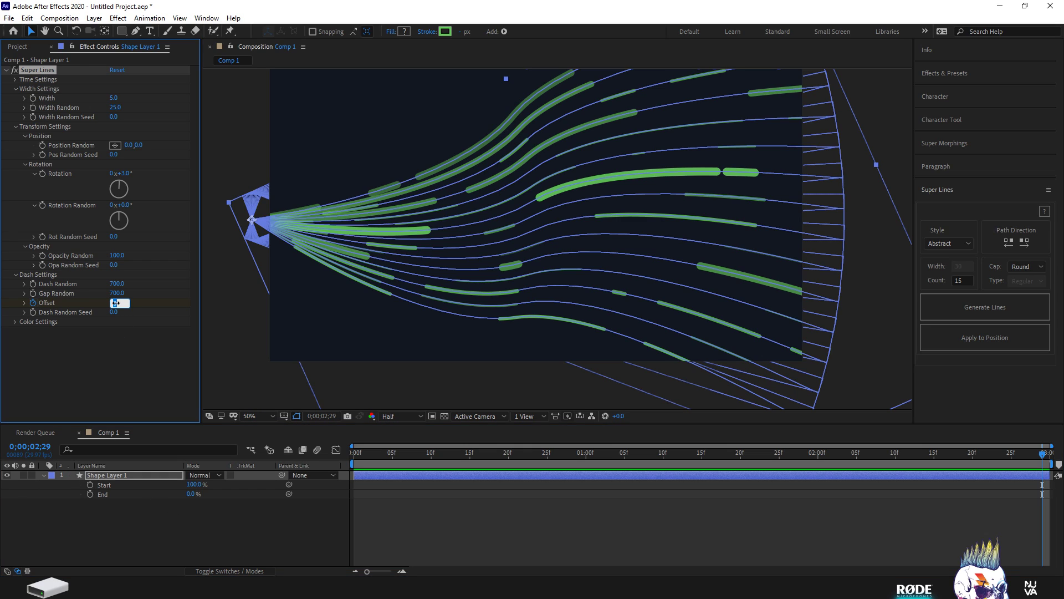
{"action": "type", "text": "100"}
{"action": "left_click", "coordinate": [131, 347]}
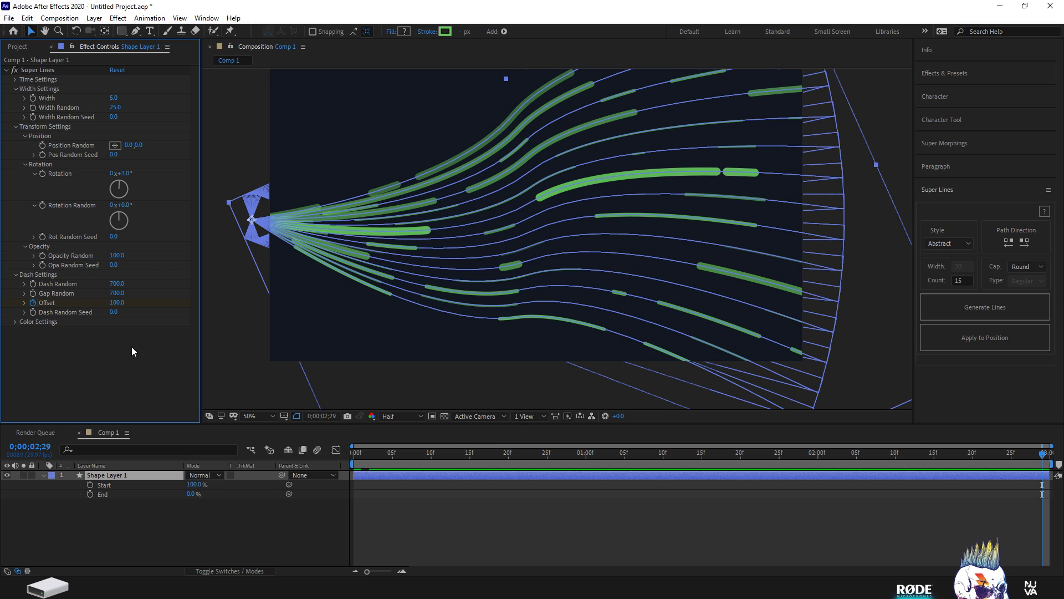
{"action": "left_click", "coordinate": [329, 454]}
{"action": "key", "text": "Home"}
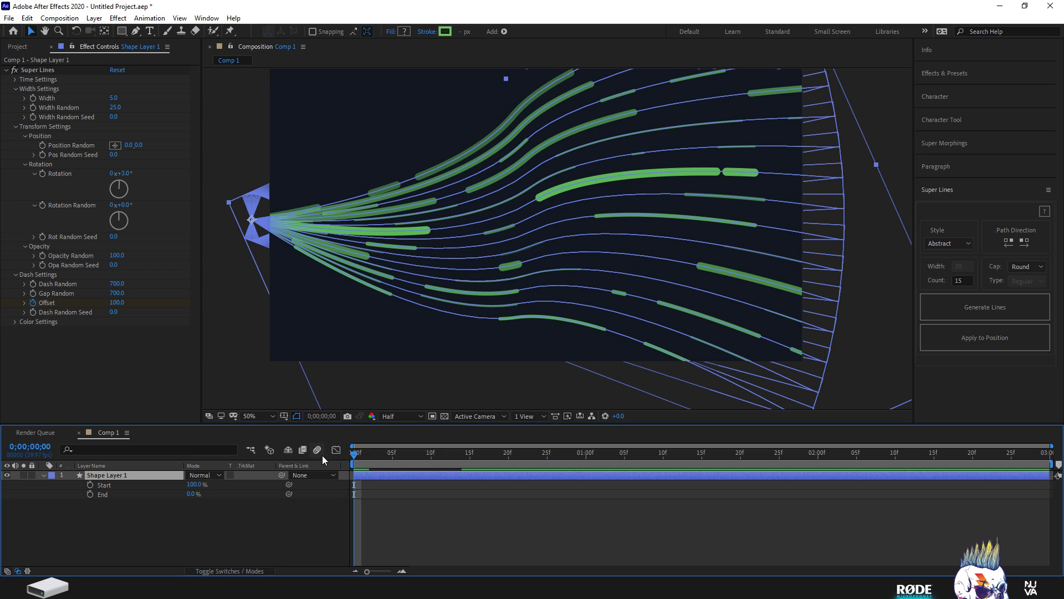
{"action": "key", "text": "space"}
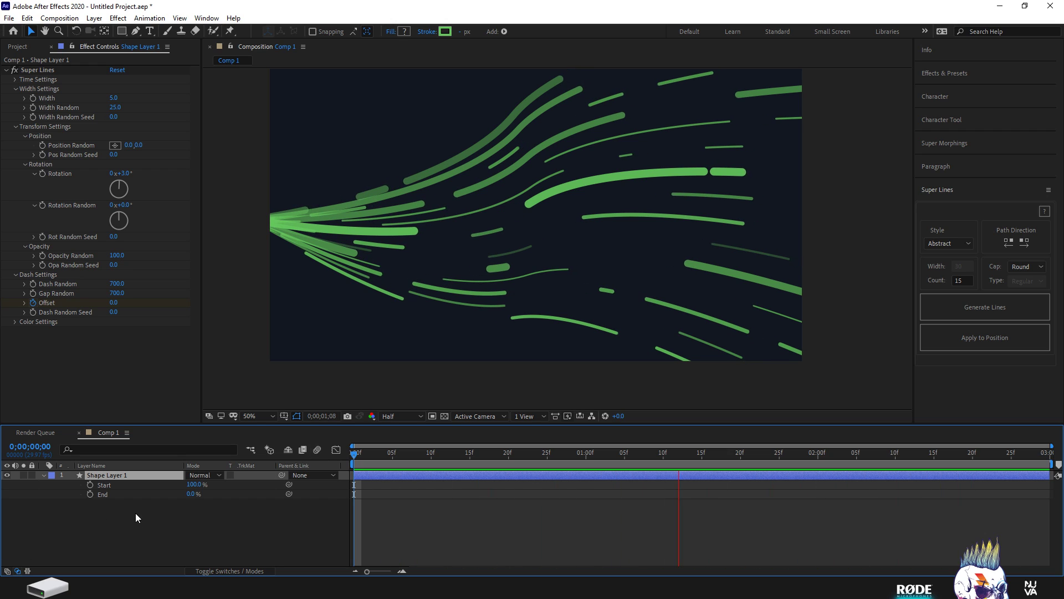
Change the last Offset keyframe to 1000 and replay the faster dashes from the first frame.
{"action": "left_click", "coordinate": [157, 476]}
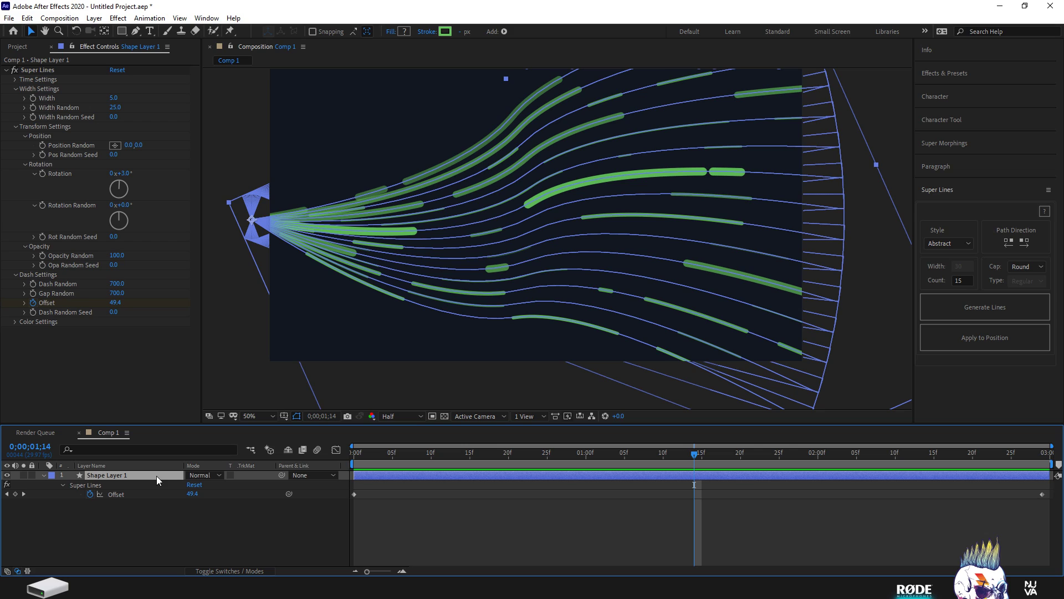
{"action": "key", "text": "e"}
{"action": "key", "text": "e"}
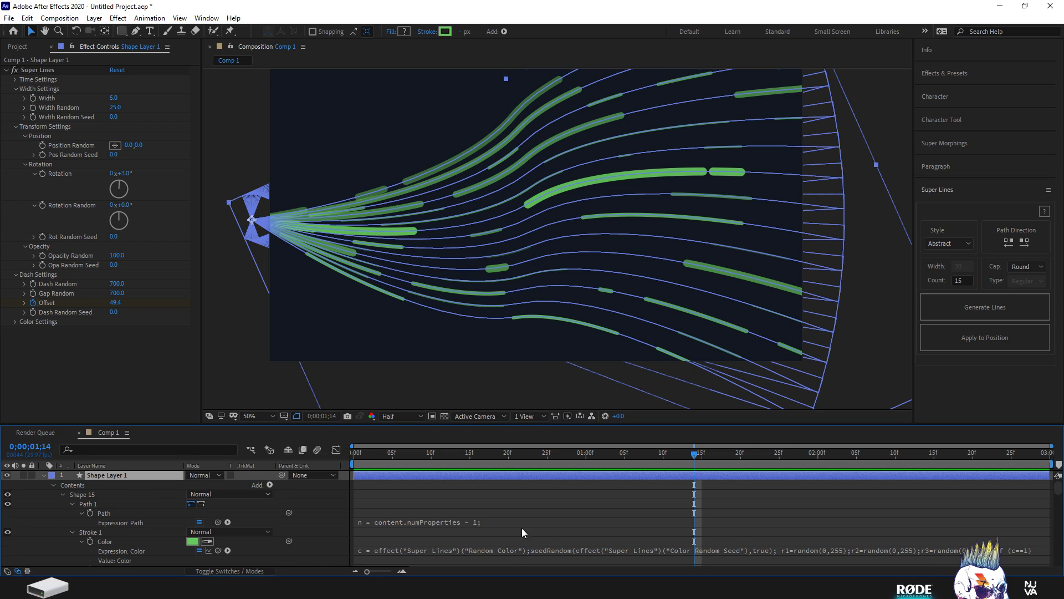
{"action": "key", "text": "u"}
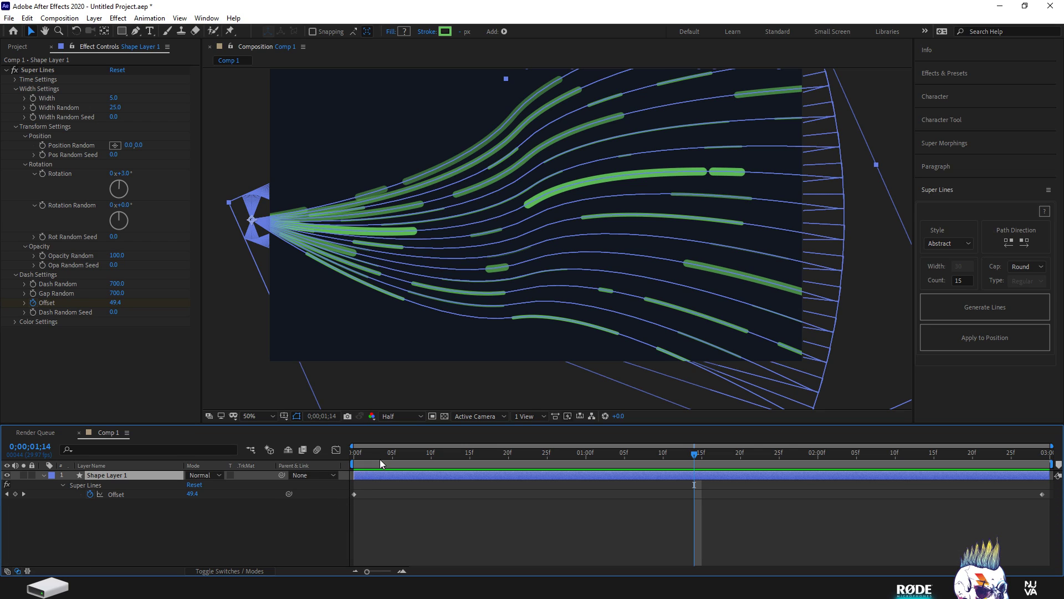
{"action": "key", "text": "End"}
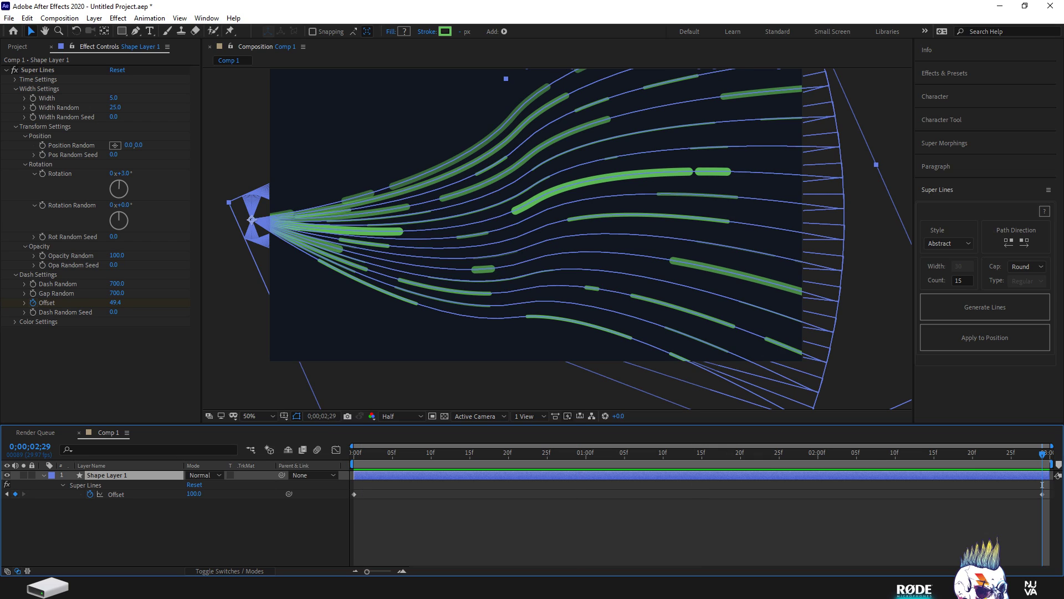
{"action": "left_click", "coordinate": [1042, 494]}
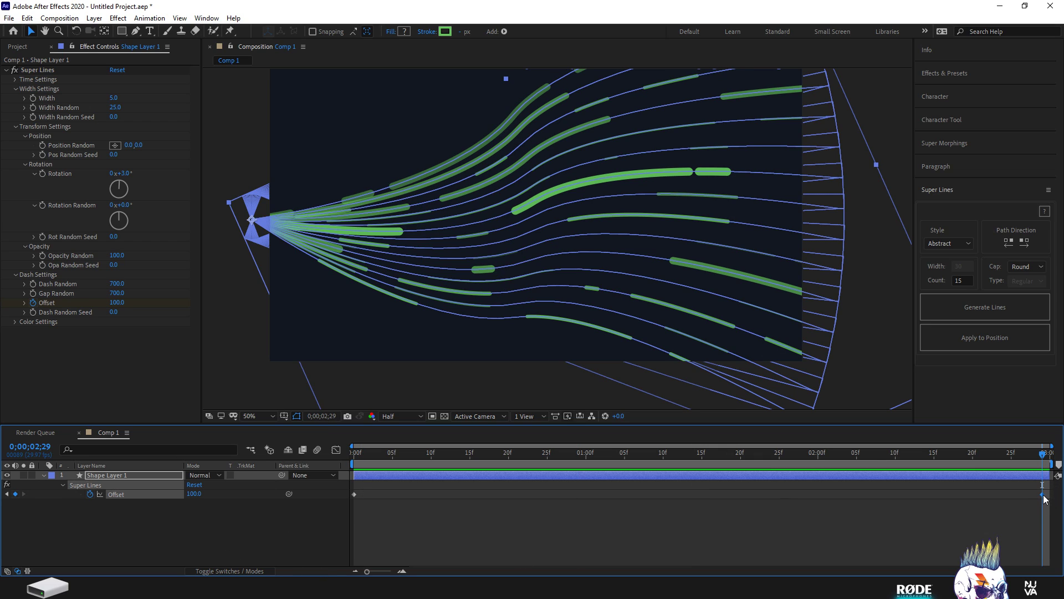
{"action": "left_click", "coordinate": [194, 493]}
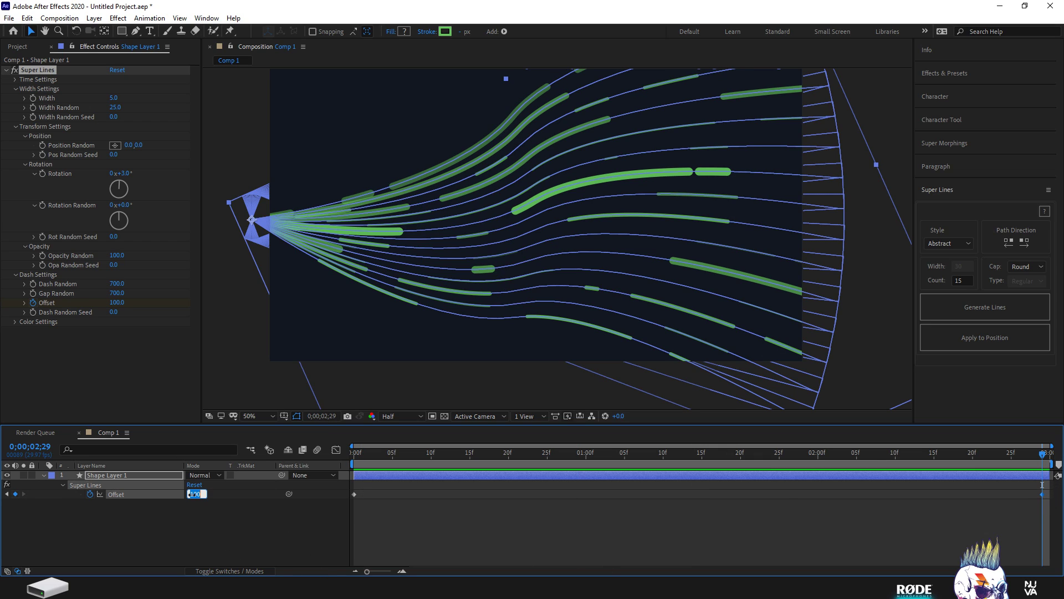
{"action": "type", "text": "00"}
{"action": "left_click", "coordinate": [248, 530]}
{"action": "left_click", "coordinate": [354, 458]}
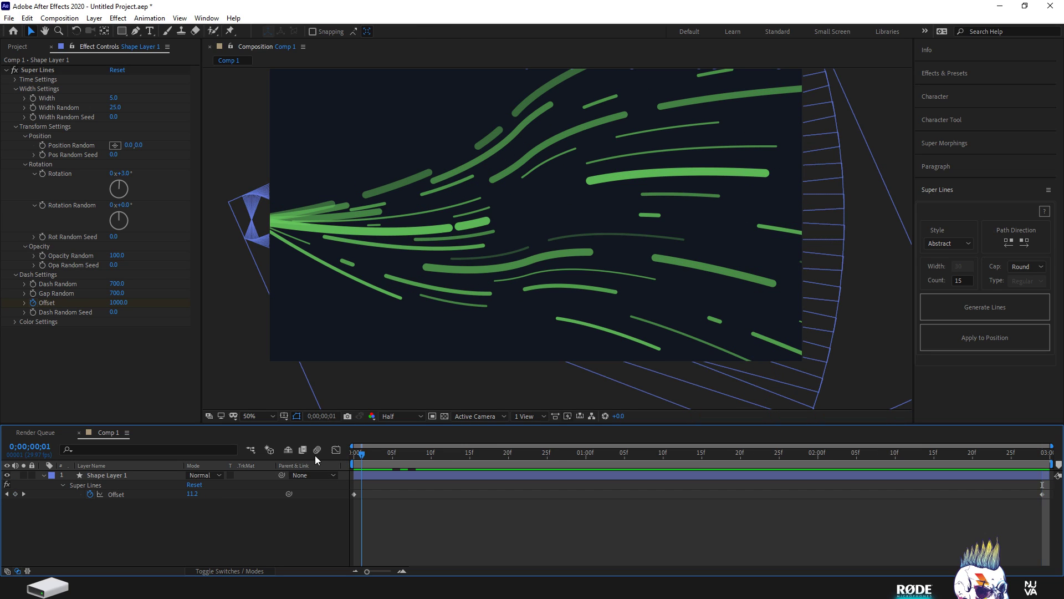
{"action": "key", "text": "space"}
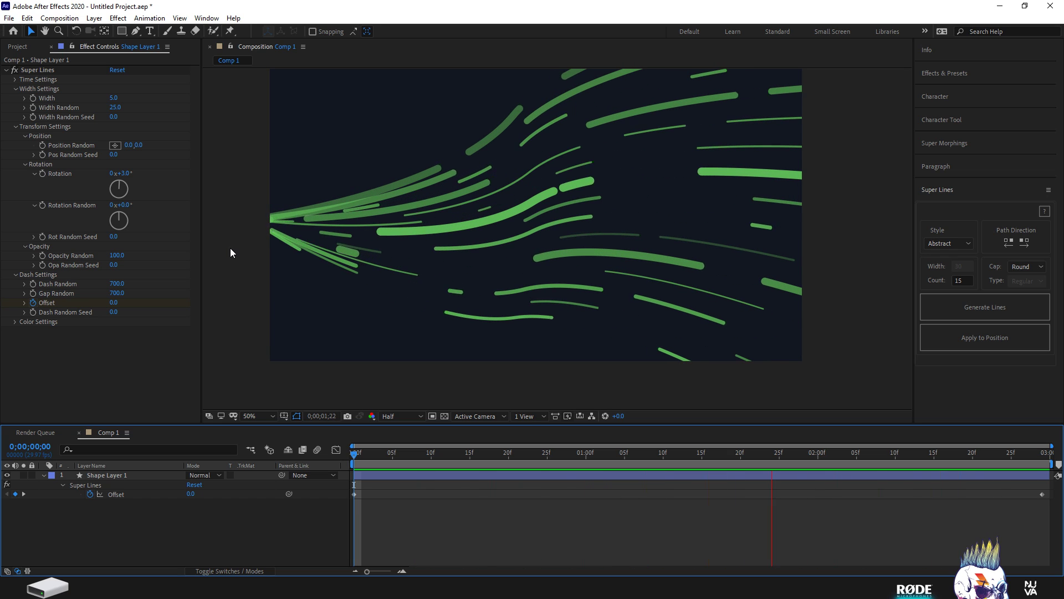
Move the Super Lines path slightly left and down in the 25% viewer.
{"action": "key", "text": "space"}
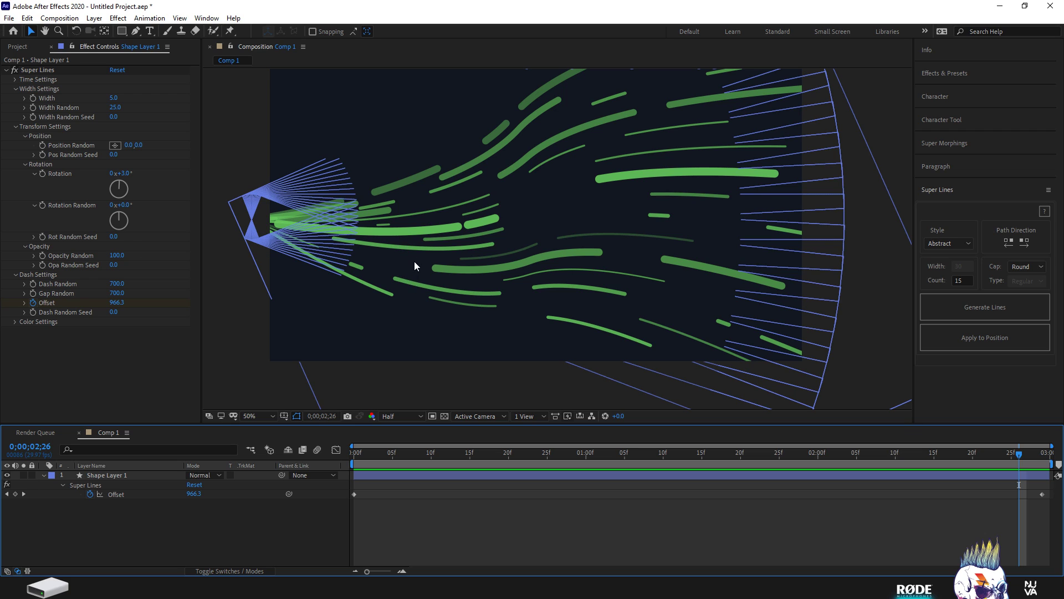
{"action": "key", "text": "comma"}
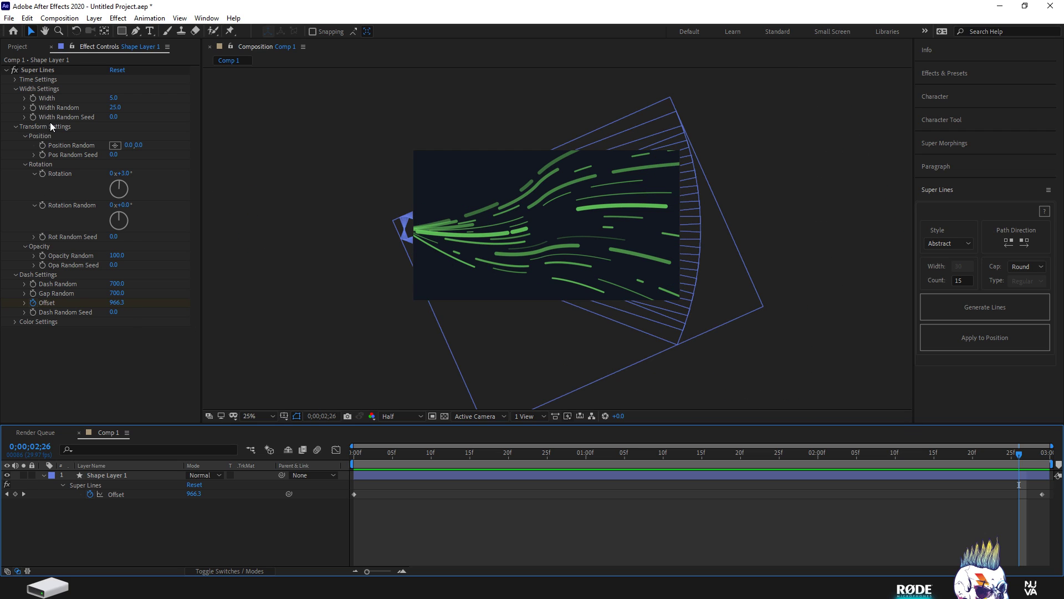
{"action": "left_click", "coordinate": [46, 71]}
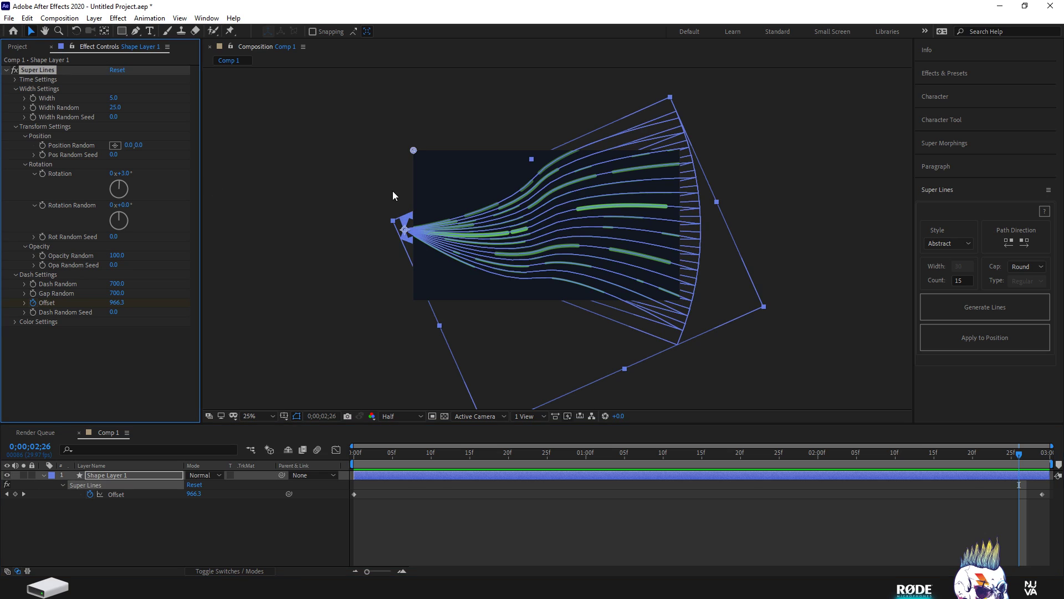
{"action": "left_click", "coordinate": [405, 229]}
{"action": "left_click_drag", "start_coordinate": [405, 230], "coordinate": [389, 241]}
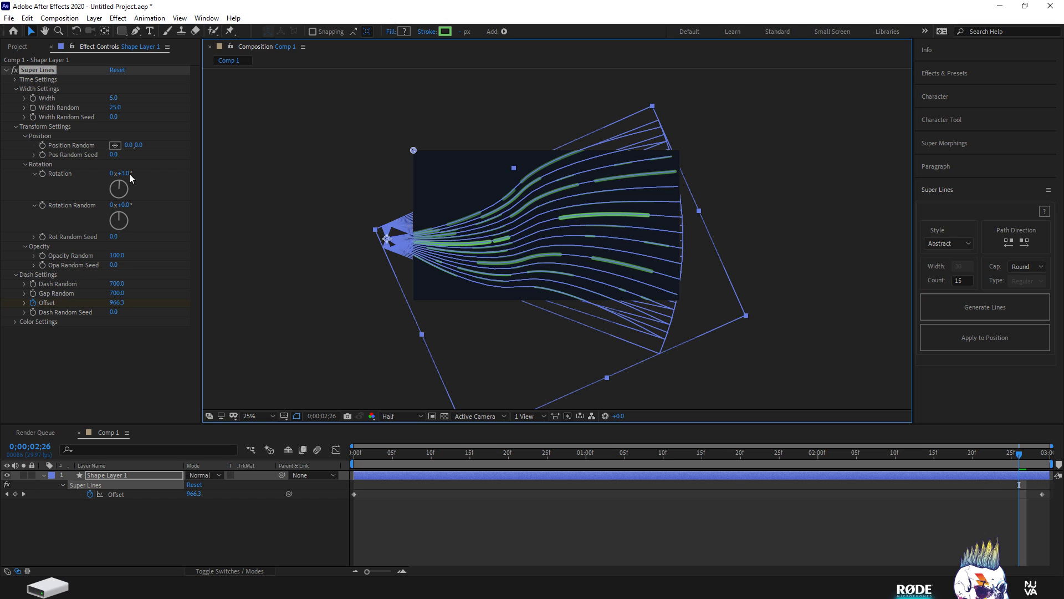
Increase the Super Lines Rotation to 5° and zoom the viewer back to 50%.
{"action": "left_click_drag", "start_coordinate": [128, 172], "coordinate": [126, 173]}
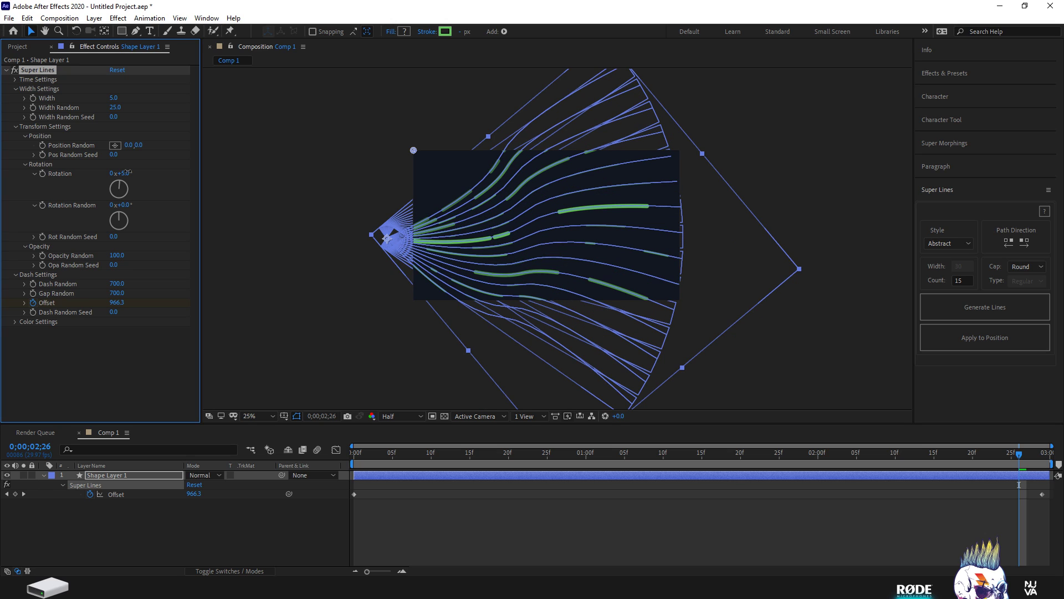
{"action": "left_click", "coordinate": [806, 189]}
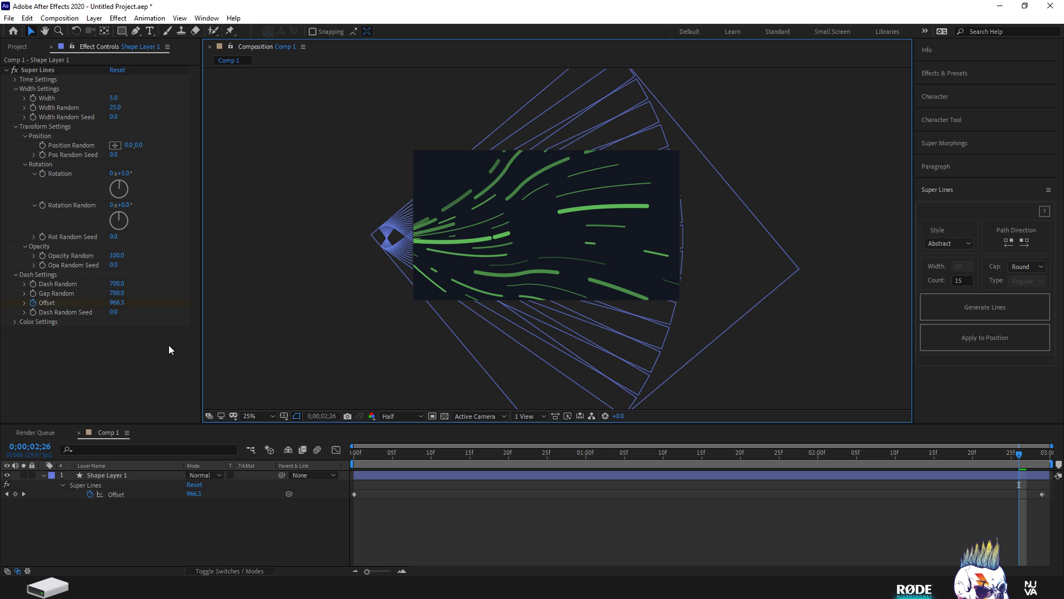
{"action": "key", "text": "period"}
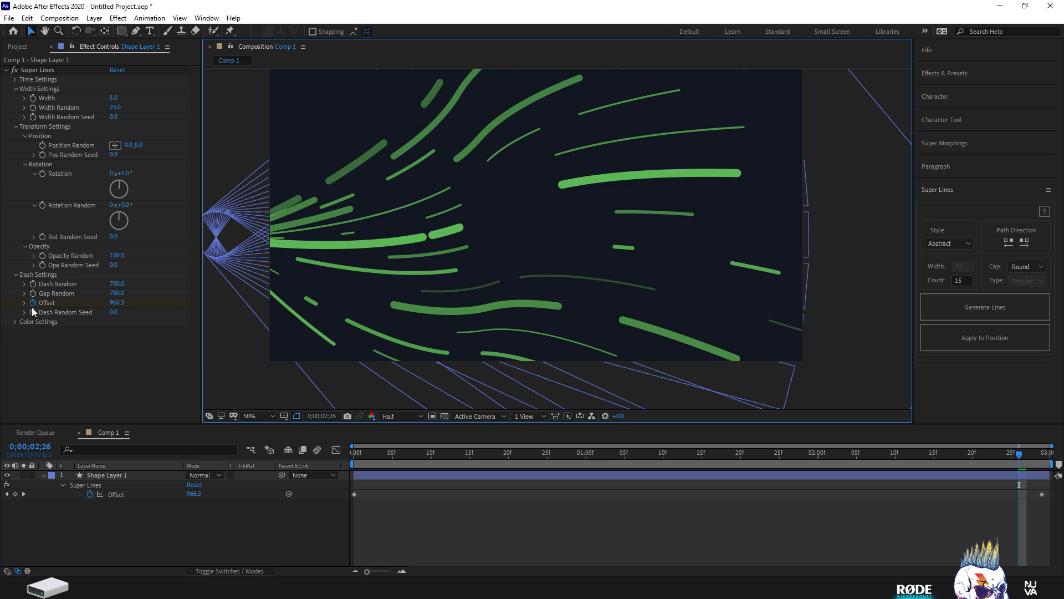
Set the Super Lines Color to bright blue #1388FF and collapse the shape layer.
{"action": "left_click", "coordinate": [15, 323]}
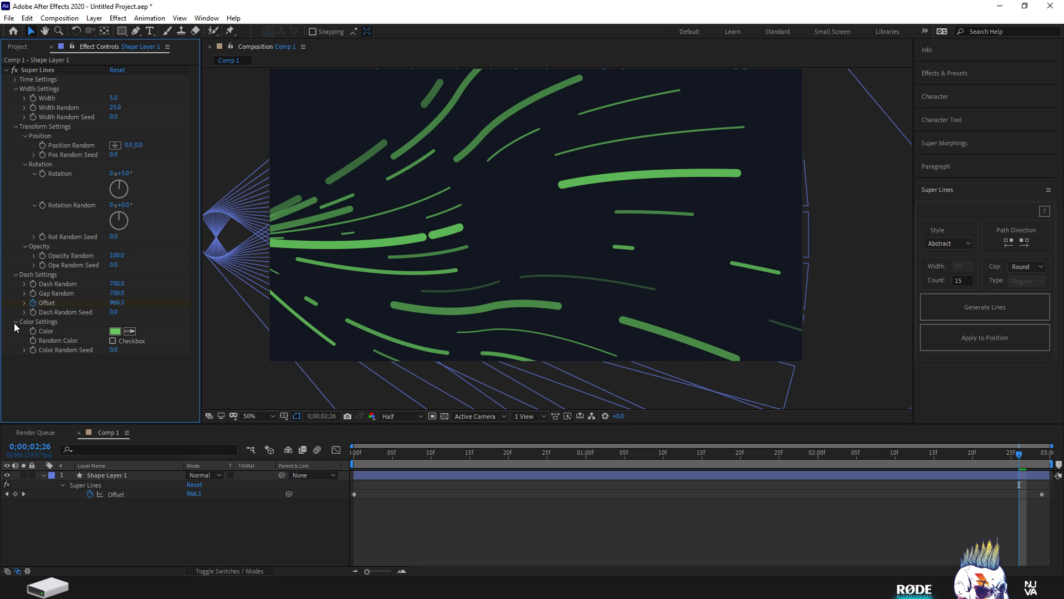
{"action": "left_click", "coordinate": [117, 332]}
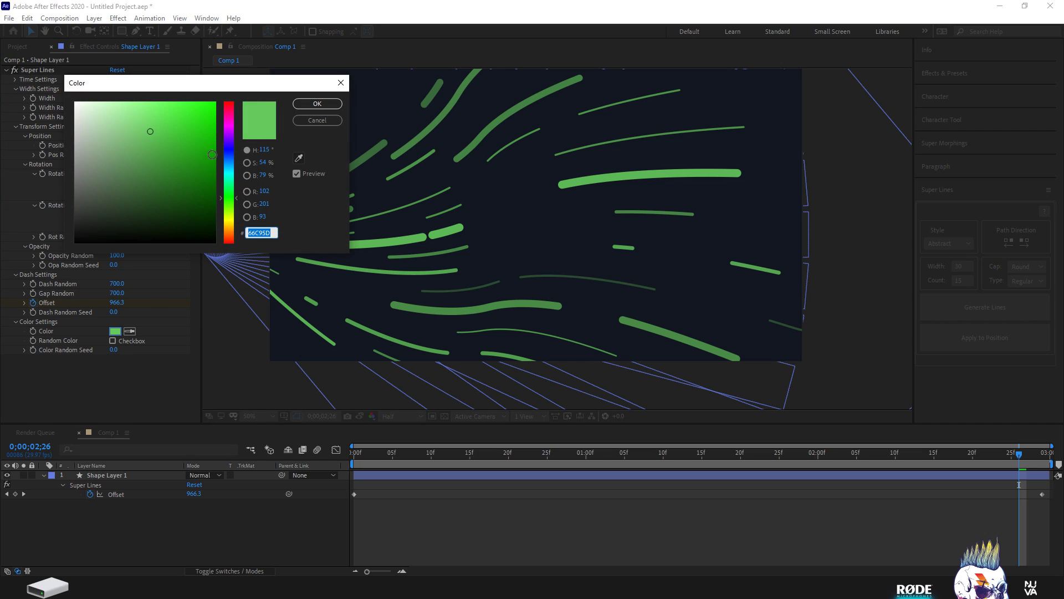
{"action": "left_click", "coordinate": [230, 161]}
{"action": "left_click_drag", "start_coordinate": [201, 115], "coordinate": [206, 102]}
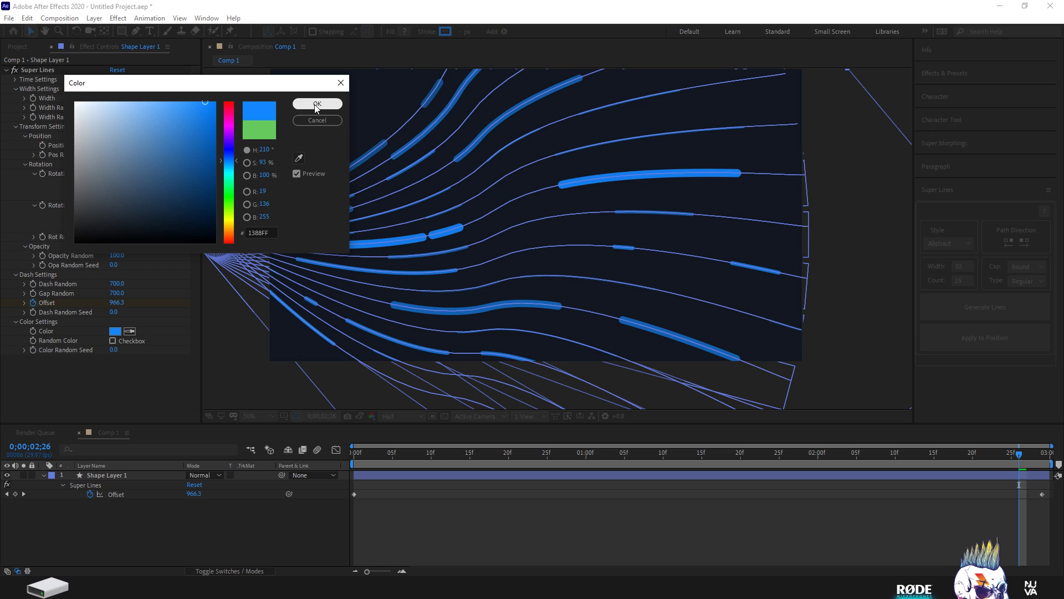
{"action": "left_click", "coordinate": [317, 104]}
{"action": "left_click", "coordinate": [237, 117]}
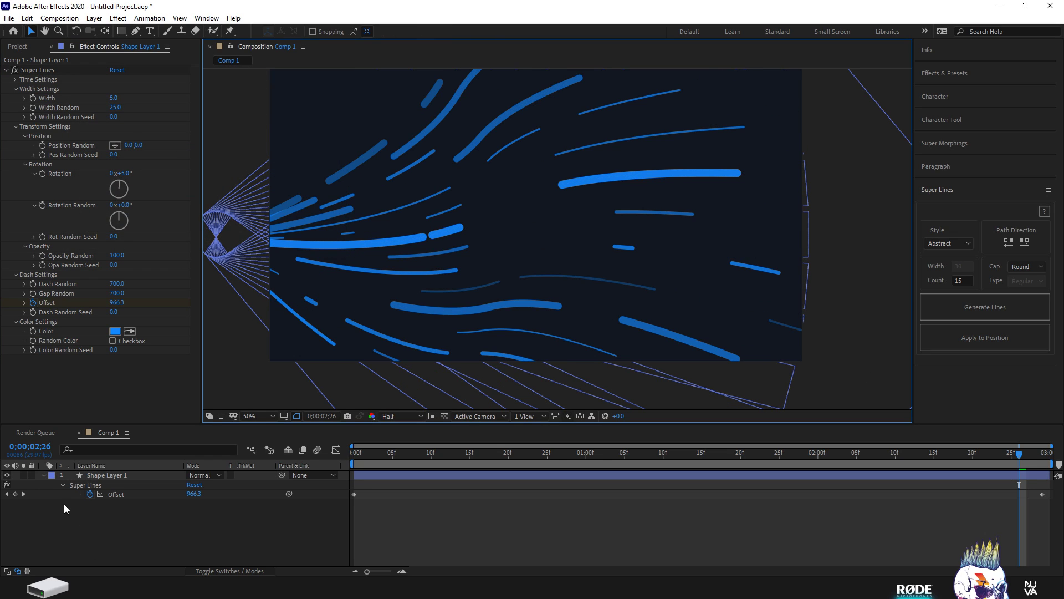
{"action": "left_click", "coordinate": [43, 475]}
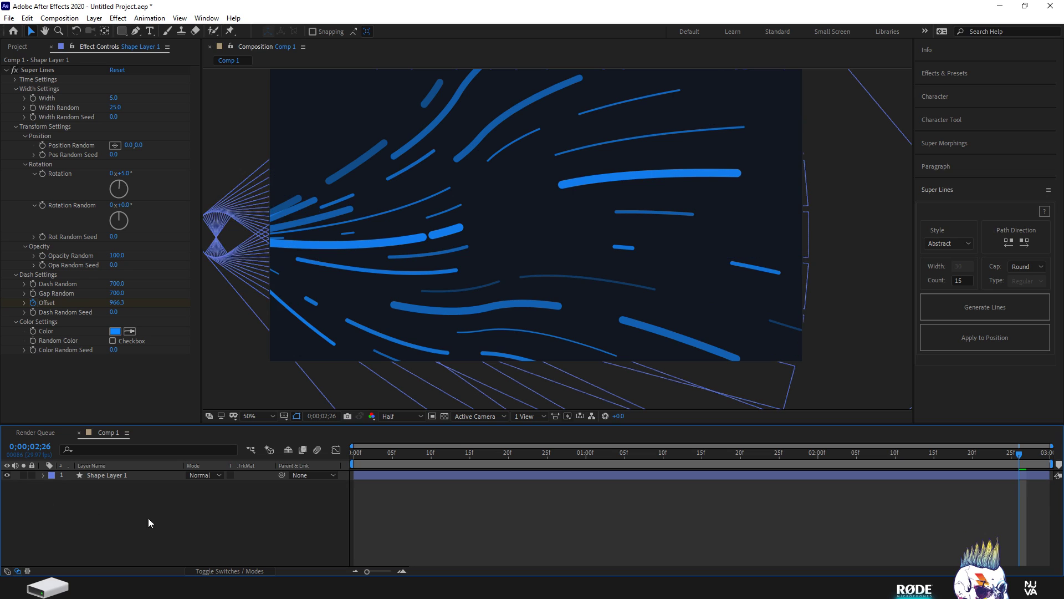
Duplicate Shape Layer 1 into Shape Layer 2 and expand its Super Lines Dash Settings.
{"action": "left_click", "coordinate": [121, 477]}
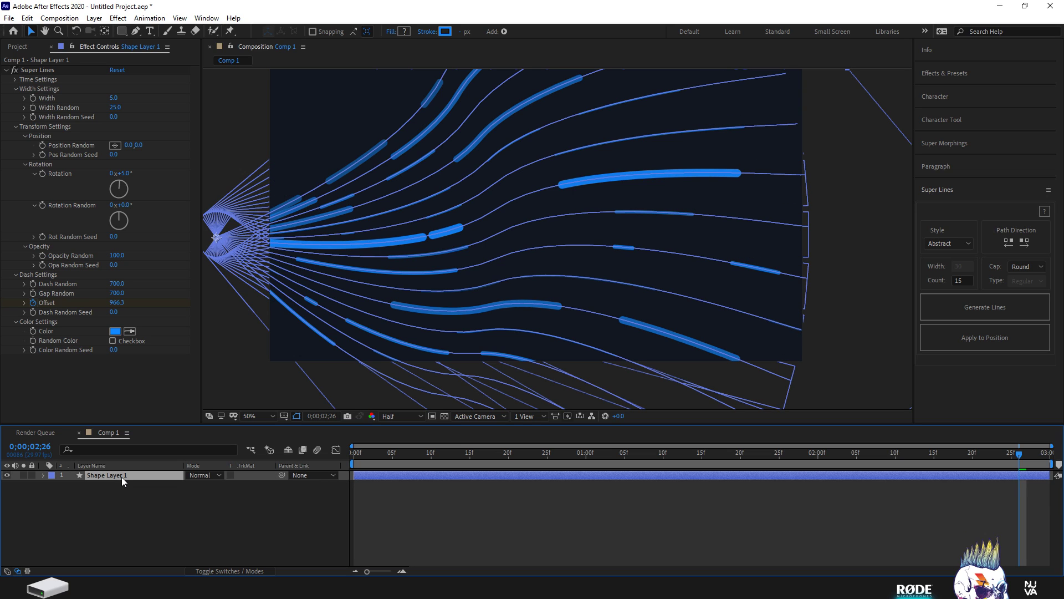
{"action": "key", "text": "ctrl+d"}
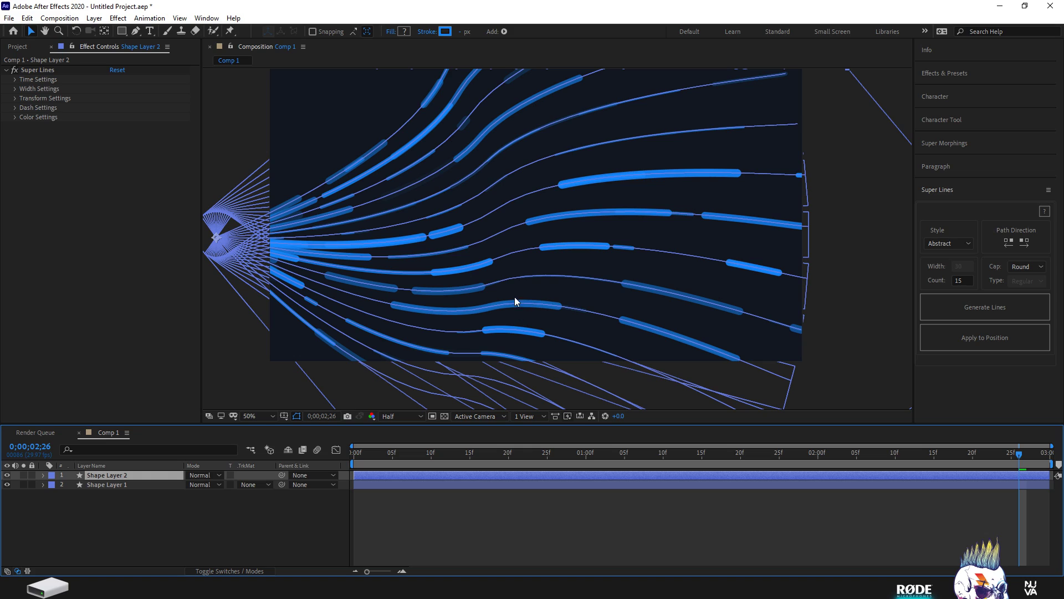
{"action": "left_click", "coordinate": [16, 108]}
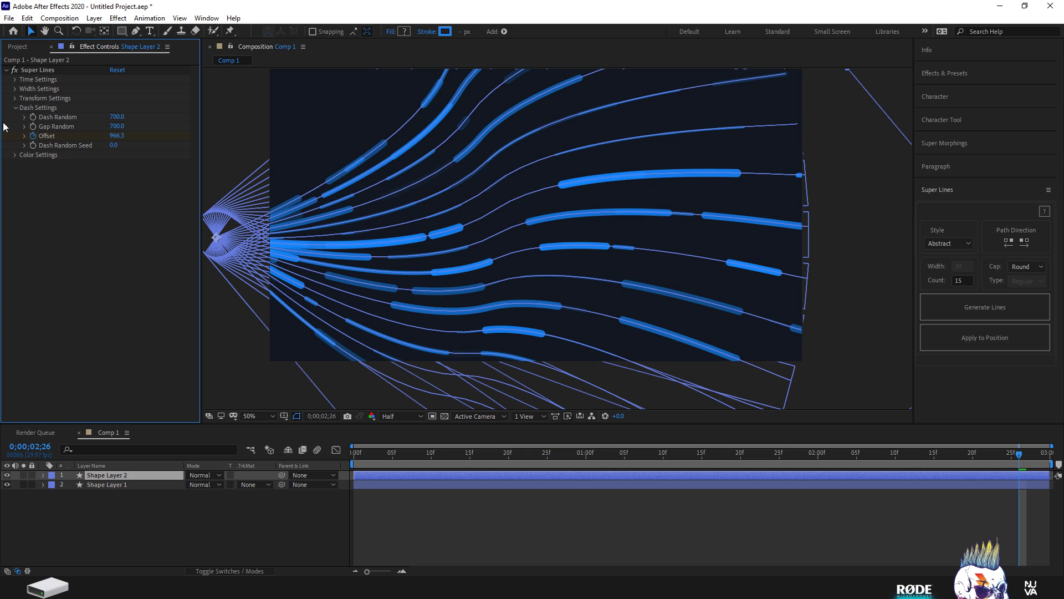
Set Shape Layer 2's Dash Random and Gap Random both to 200.
{"action": "left_click", "coordinate": [117, 117]}
{"action": "key", "text": "BackSpace"}
{"action": "key", "text": "Return"}
{"action": "left_click", "coordinate": [118, 127]}
{"action": "type", "text": "2"}
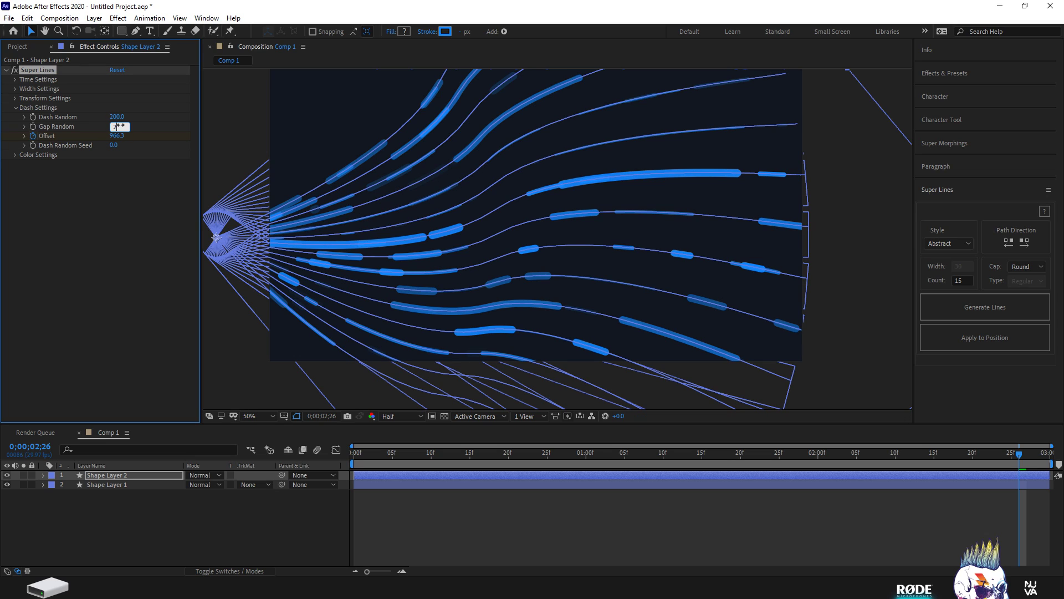
{"action": "type", "text": "00"}
{"action": "left_click", "coordinate": [156, 138]}
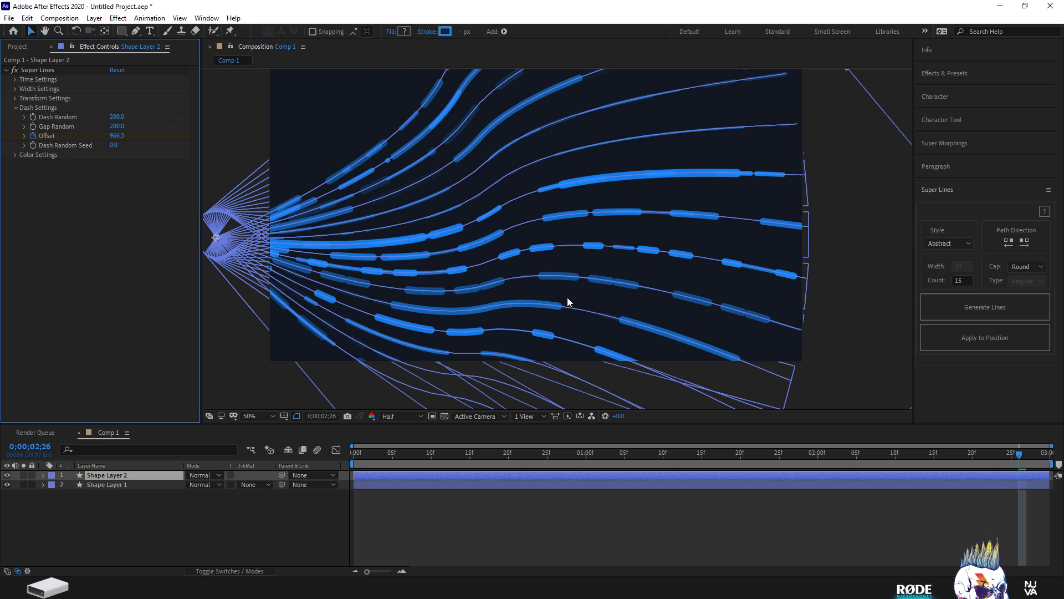
{"action": "left_click", "coordinate": [244, 133]}
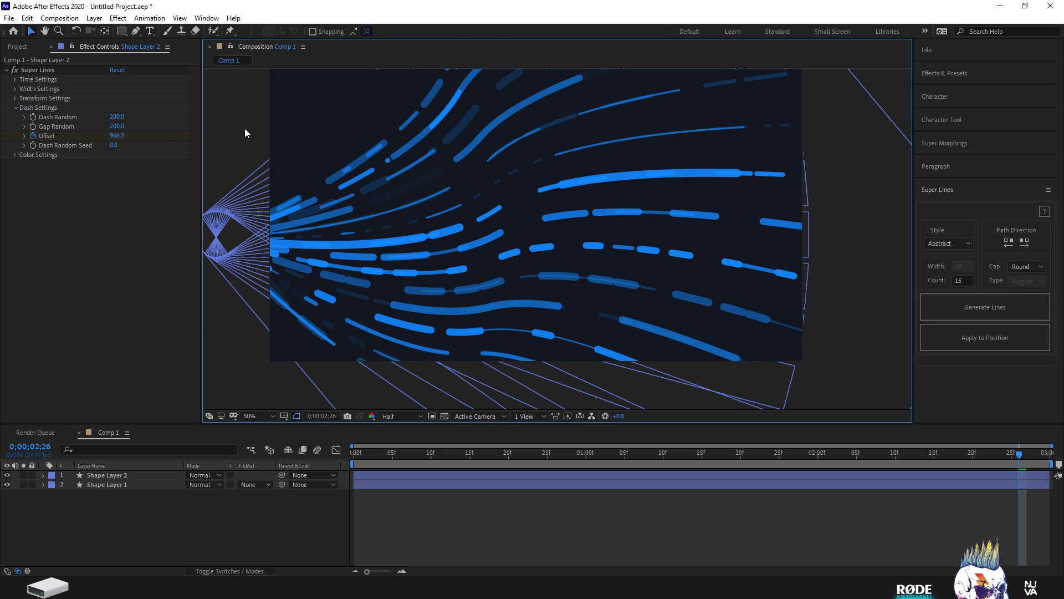
{"action": "left_click", "coordinate": [14, 155]}
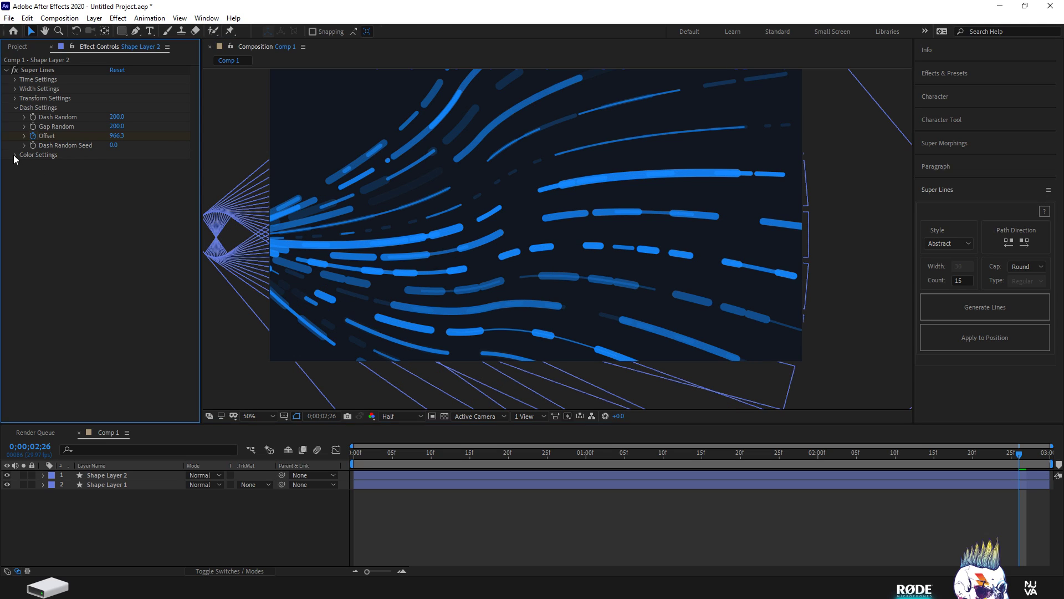
Change Shape Layer 2's Super Lines Color to green #13FF98.
{"action": "left_click", "coordinate": [116, 164]}
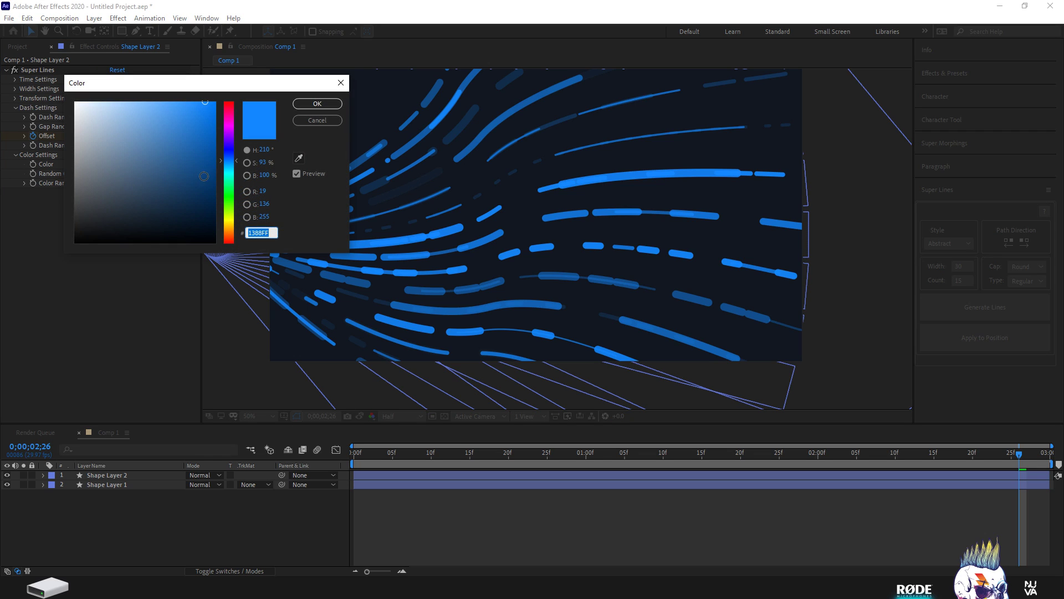
{"action": "left_click", "coordinate": [233, 163]}
{"action": "left_click", "coordinate": [232, 178]}
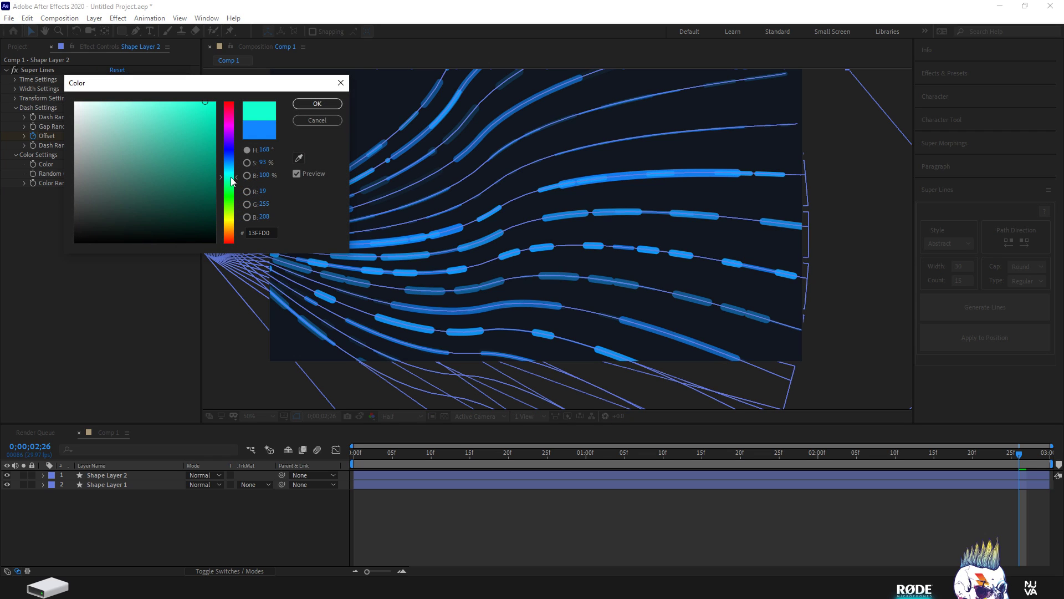
{"action": "left_click_drag", "start_coordinate": [231, 181], "coordinate": [232, 183]}
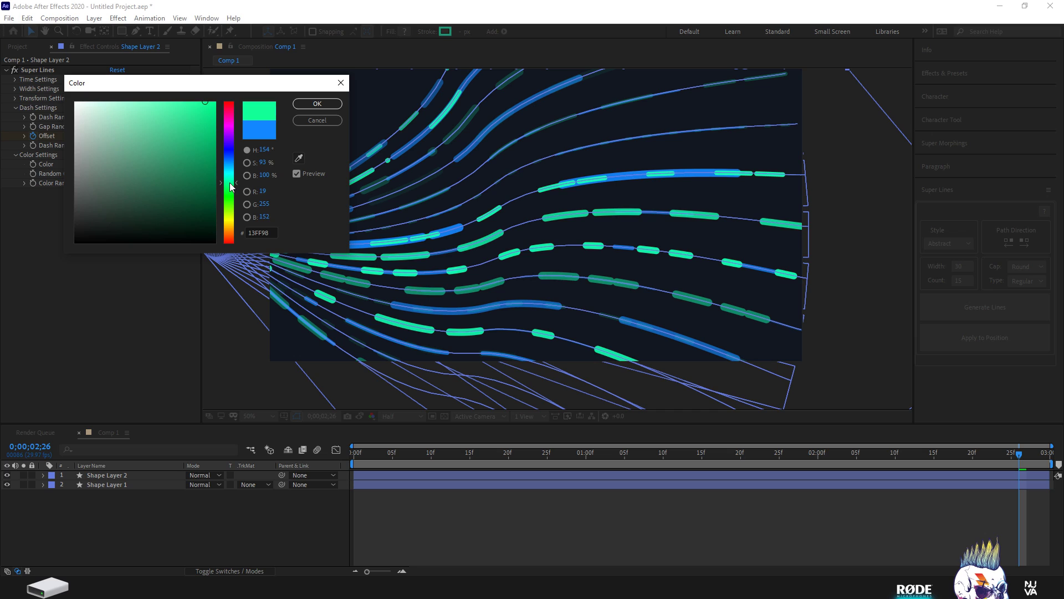
{"action": "left_click", "coordinate": [310, 106]}
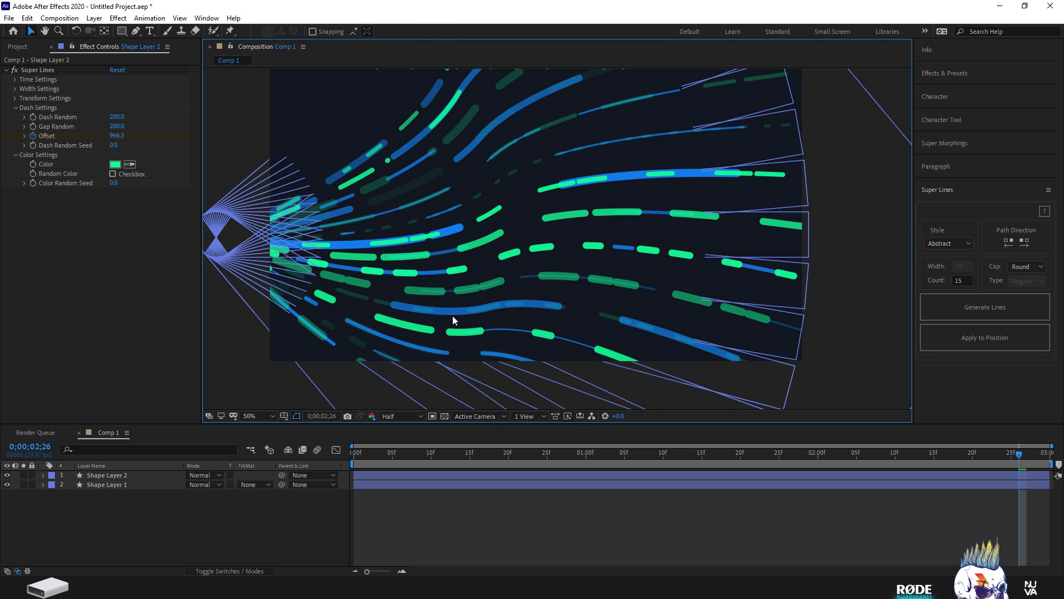
Set Shape Layer 2's Dash Random and Gap Random both to 500.
{"action": "left_click", "coordinate": [118, 117]}
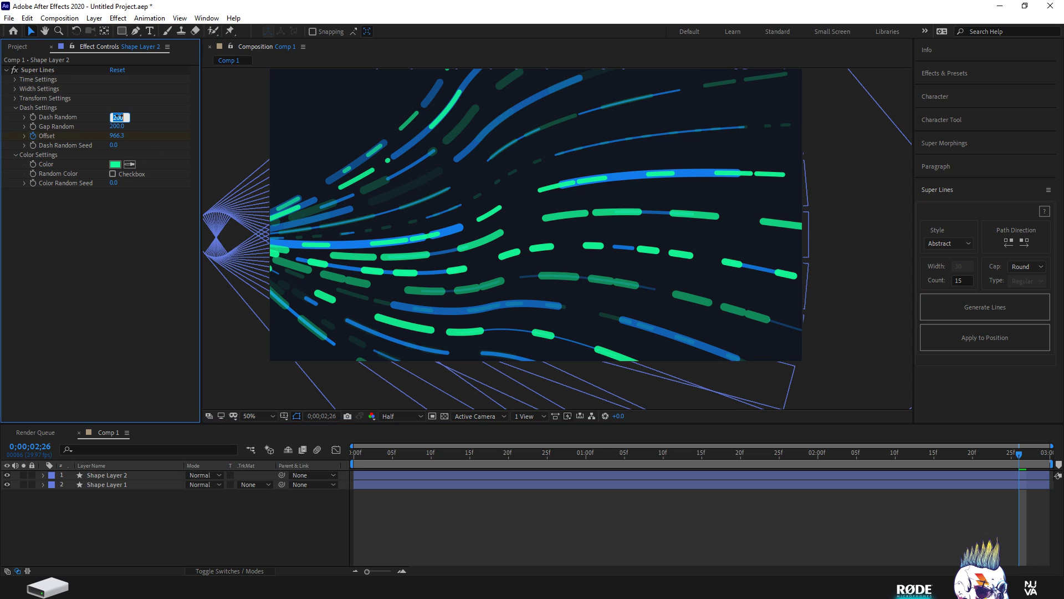
{"action": "type", "text": "5"}
{"action": "key", "text": "Return"}
{"action": "left_click", "coordinate": [118, 126]}
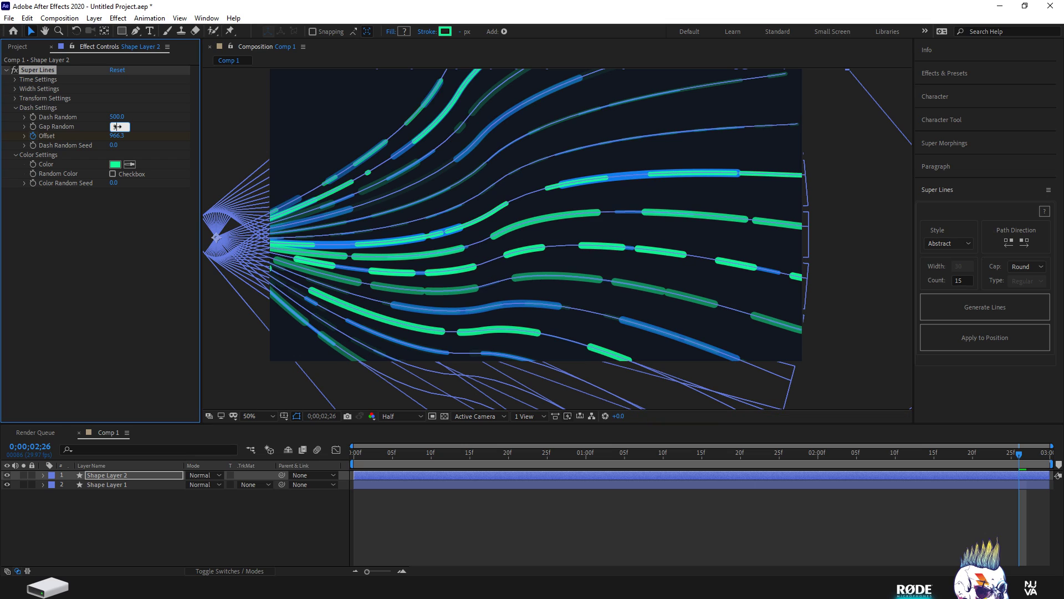
{"action": "type", "text": "500"}
{"action": "key", "text": "Return"}
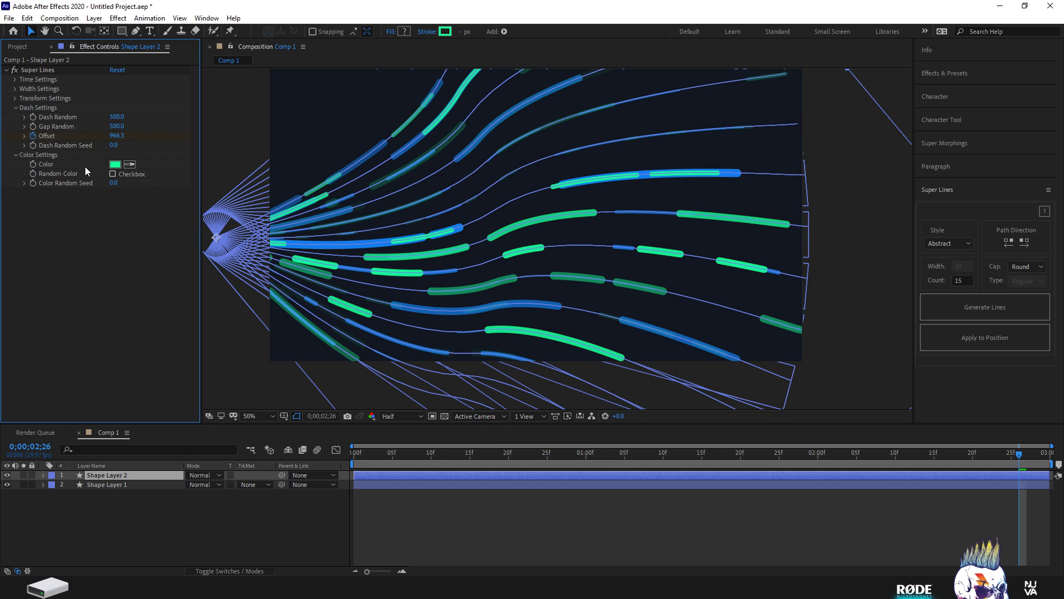
{"action": "left_click", "coordinate": [241, 118]}
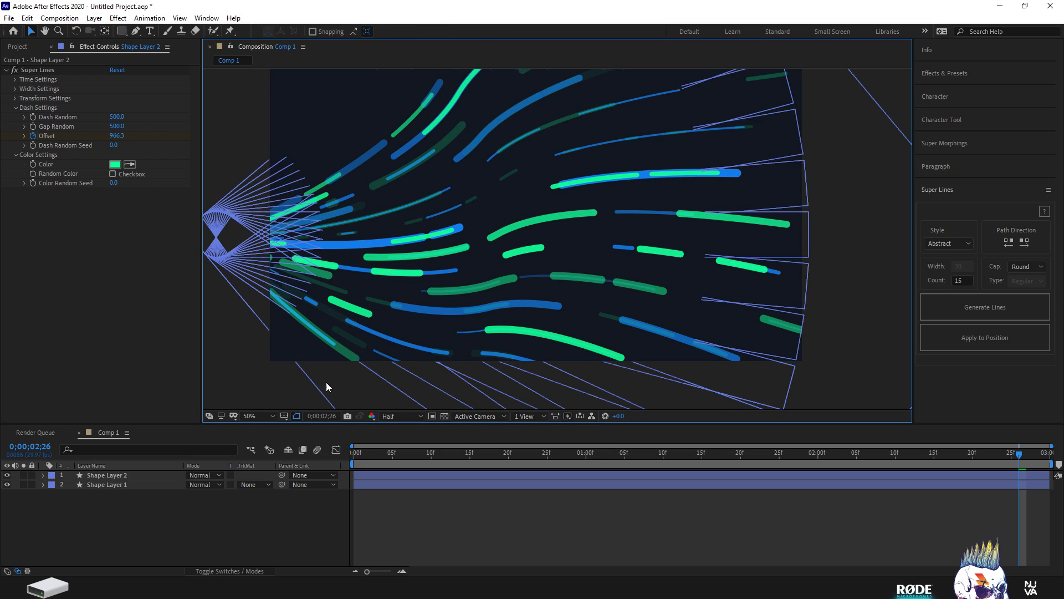
Preview the animation from frame 0 and stop playback.
{"action": "left_click_drag", "start_coordinate": [375, 454], "coordinate": [328, 455]}
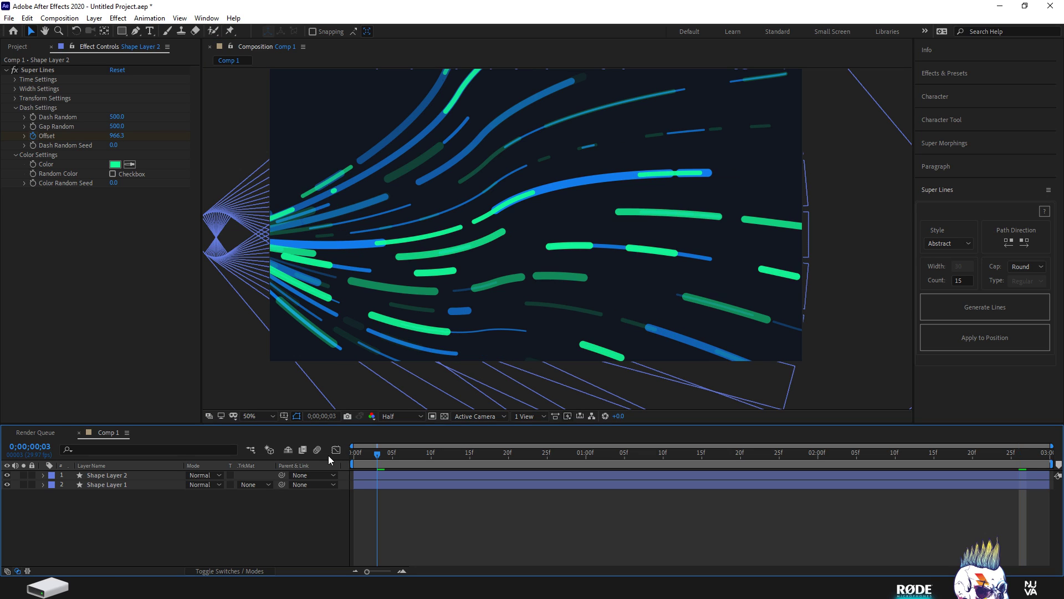
{"action": "key", "text": "space"}
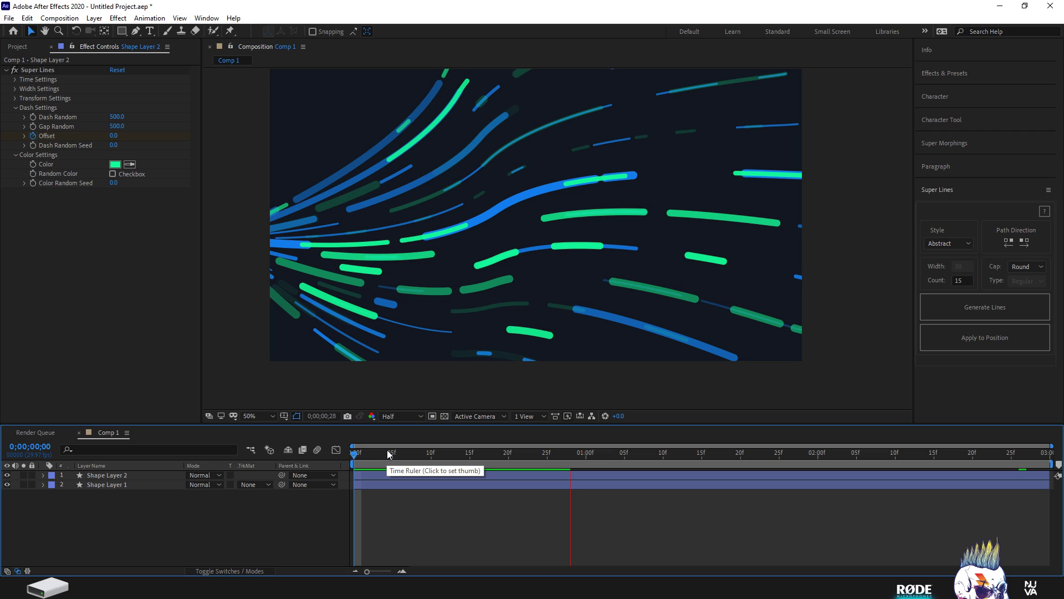
{"action": "key", "text": "space"}
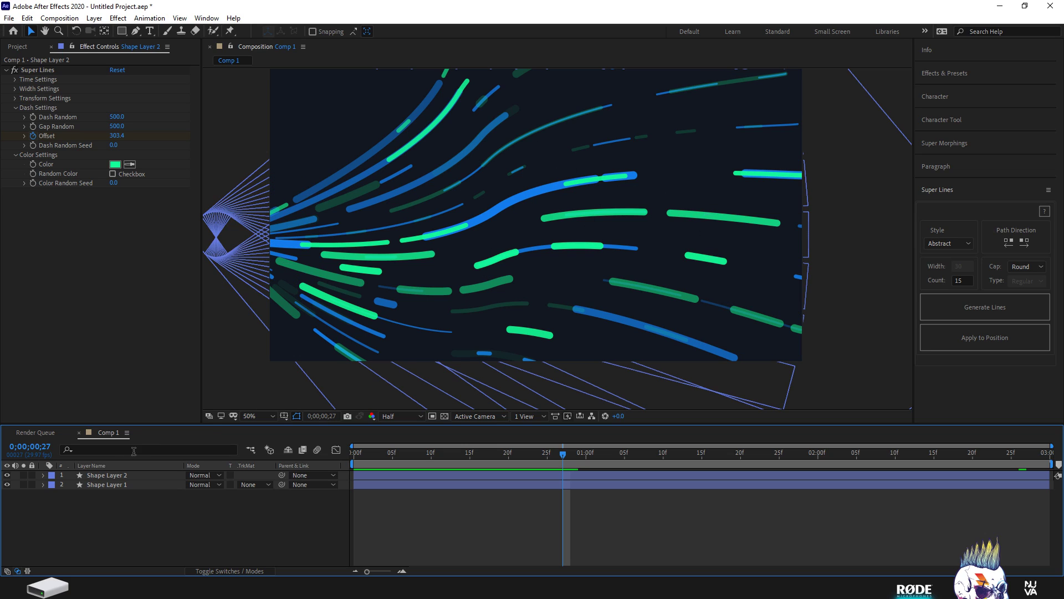
Duplicate Shape Layer 2 into Shape Layer 3 and give it Dash Random 1 to make dots.
{"action": "left_click", "coordinate": [121, 477]}
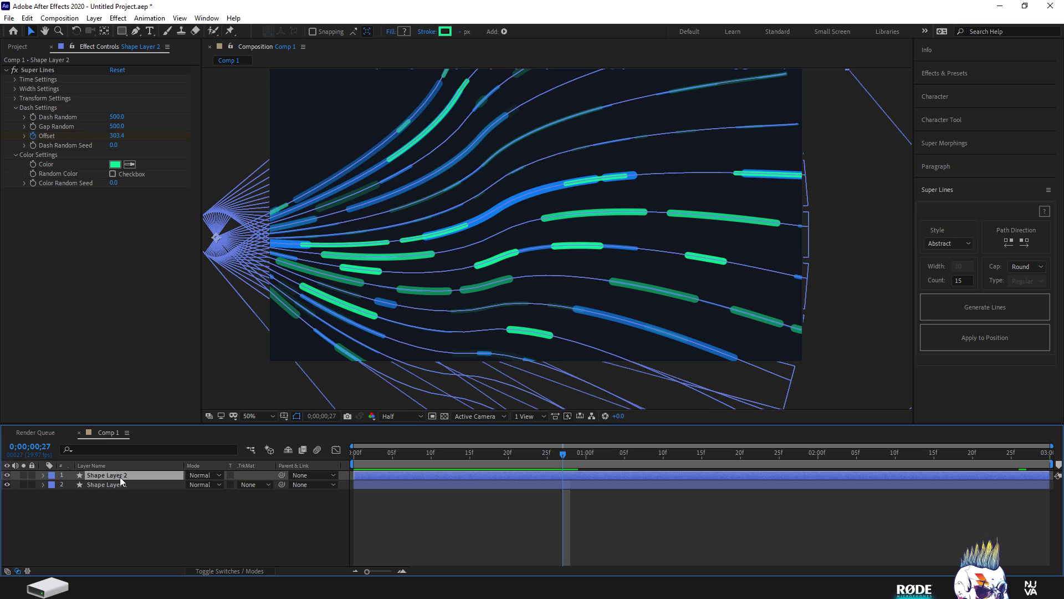
{"action": "key", "text": "ctrl+d"}
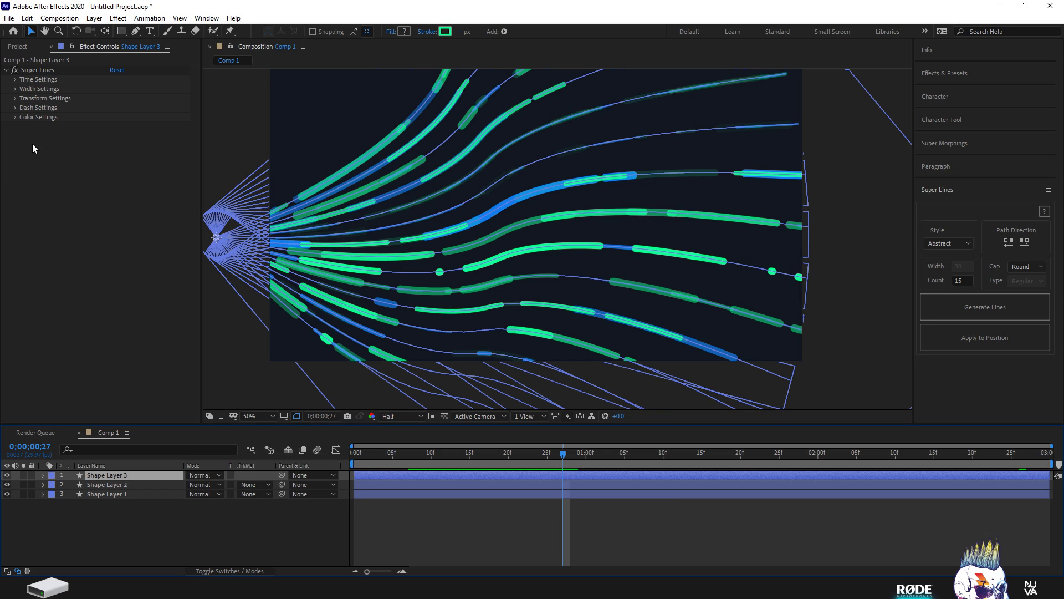
{"action": "left_click", "coordinate": [14, 108]}
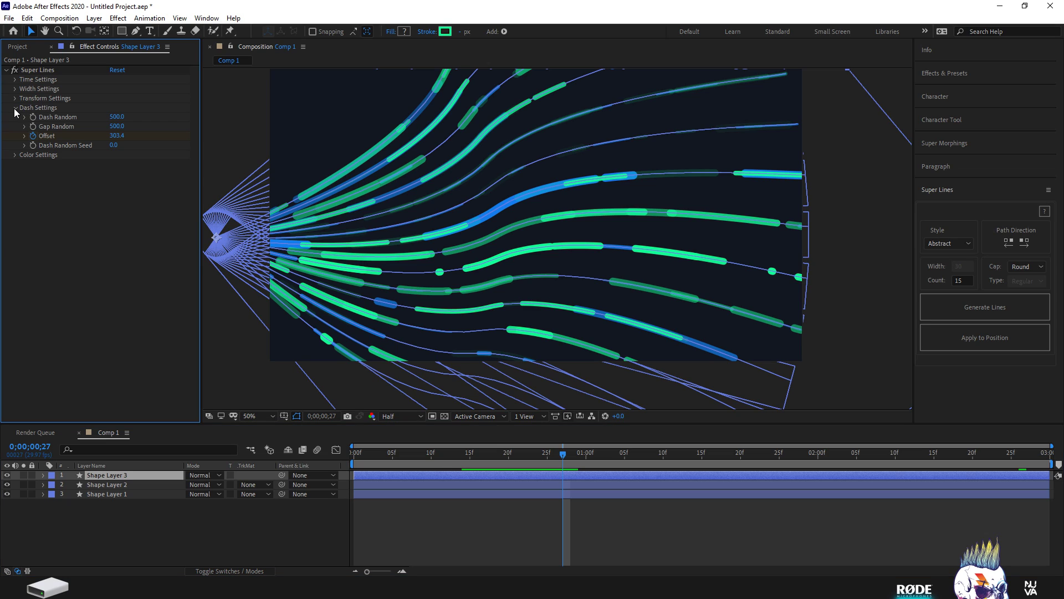
{"action": "left_click", "coordinate": [117, 118]}
{"action": "type", "text": "1"}
{"action": "key", "text": "Return"}
{"action": "left_click", "coordinate": [244, 118]}
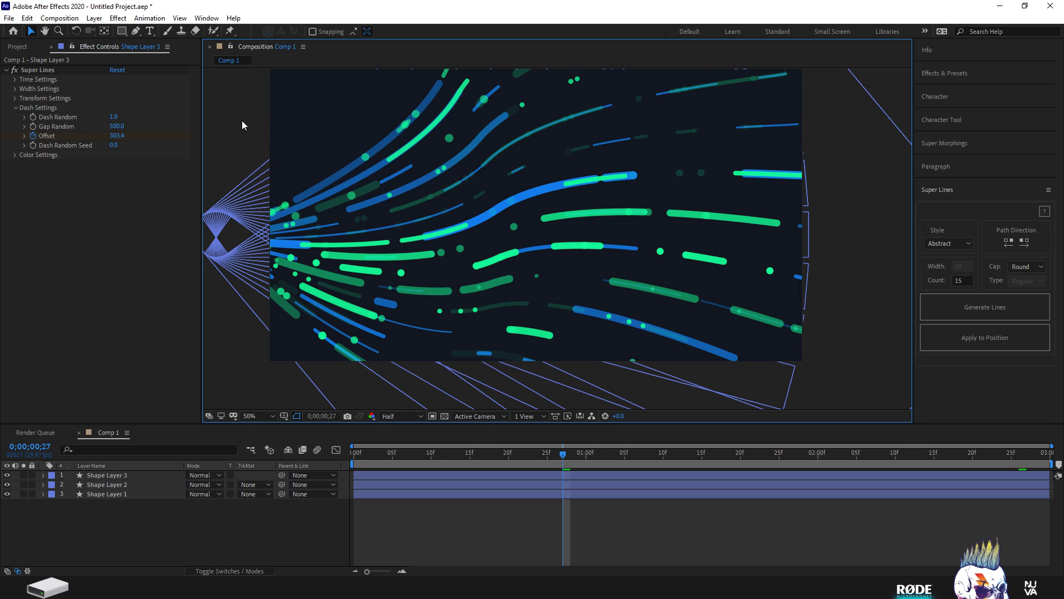
Color Shape Layer 3's dots yellow #ECFF13 and move the playhead back to 0.
{"action": "left_click", "coordinate": [14, 155]}
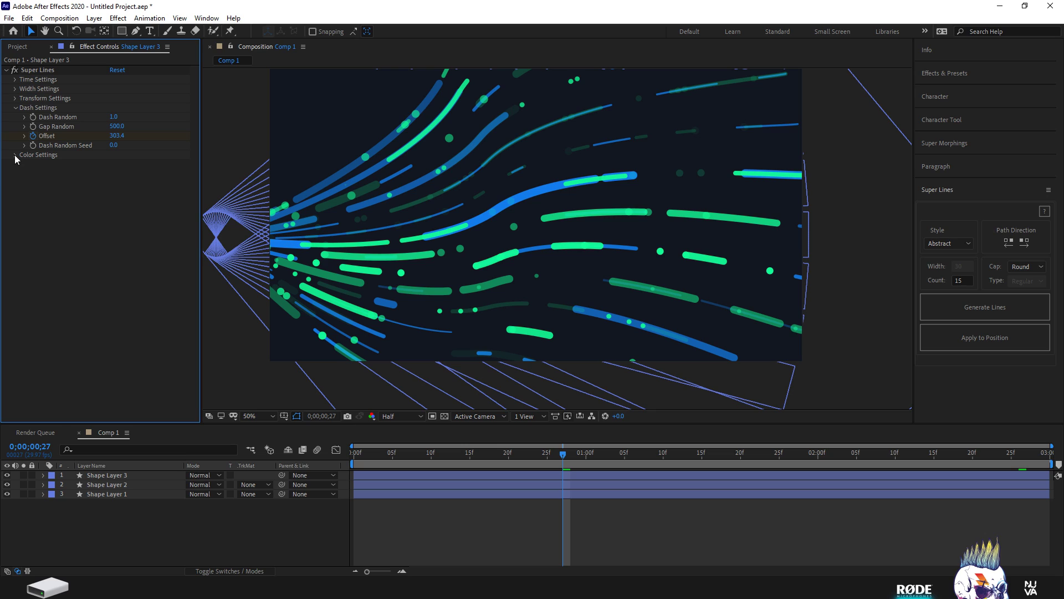
{"action": "left_click", "coordinate": [114, 164]}
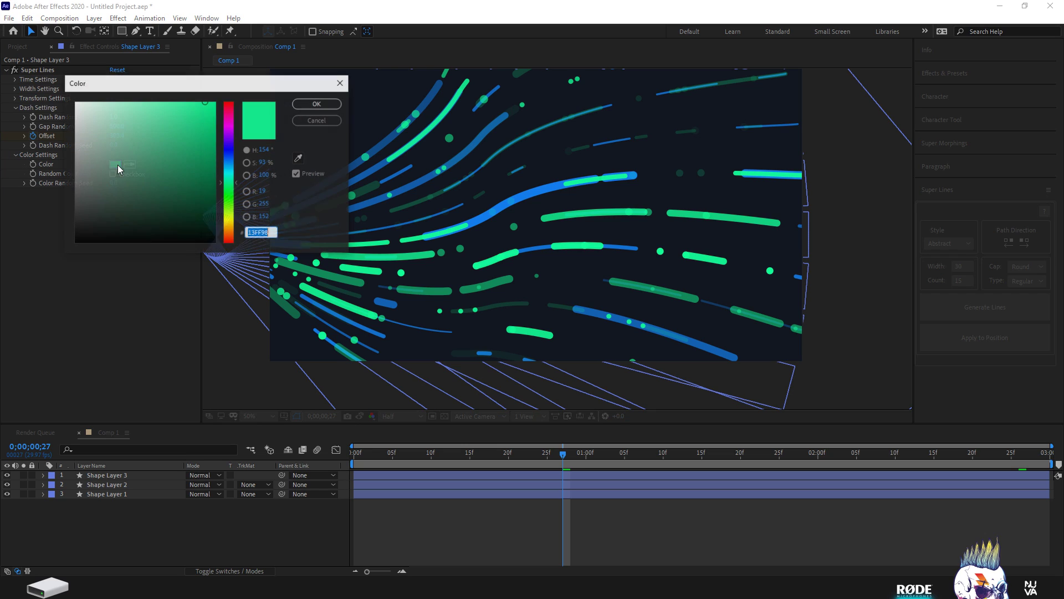
{"action": "left_click_drag", "start_coordinate": [233, 200], "coordinate": [232, 222]}
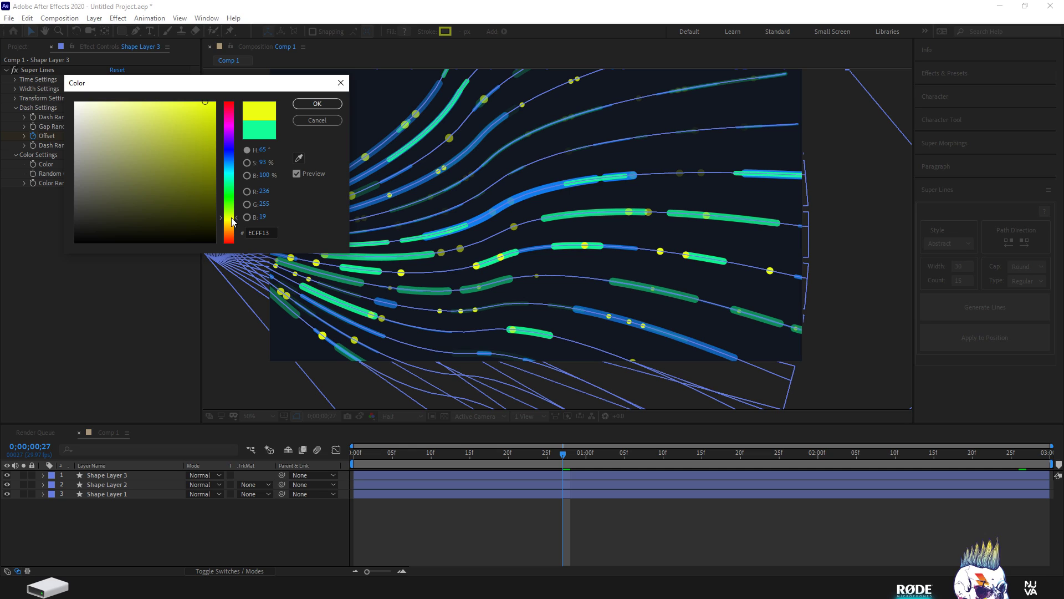
{"action": "left_click", "coordinate": [317, 103]}
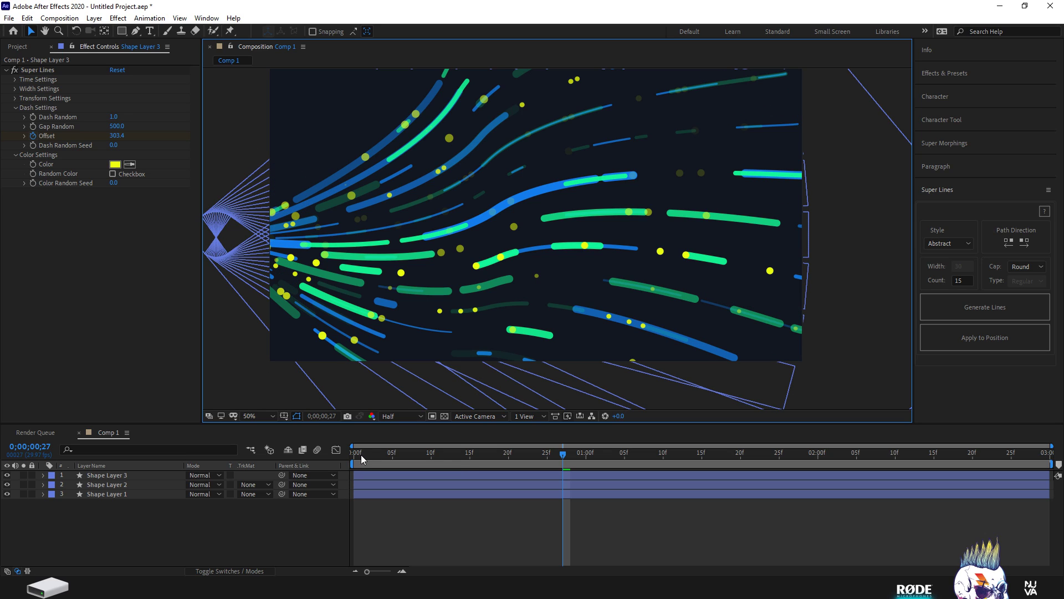
{"action": "left_click_drag", "start_coordinate": [361, 455], "coordinate": [339, 460]}
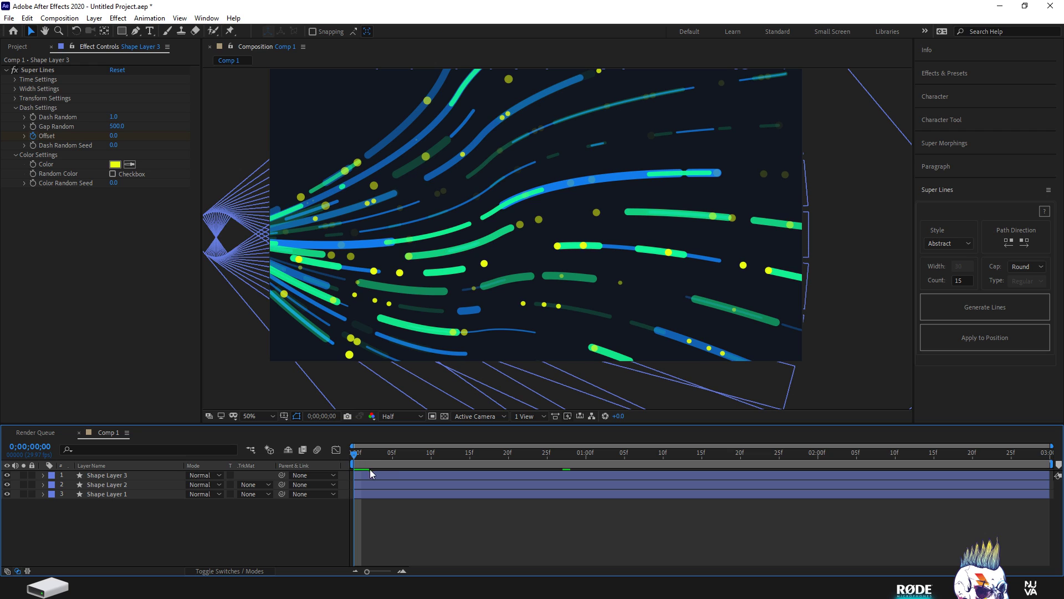
Play the blue, green and yellow line preview, stop at 0;00;01;27, then select Shape Layer 1.
{"action": "key", "text": "space"}
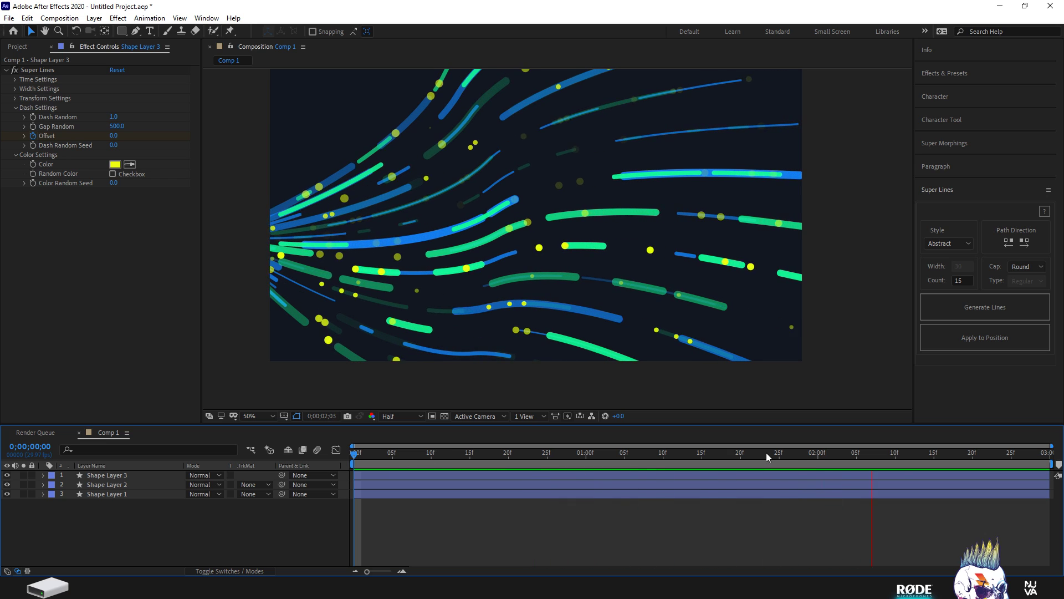
{"action": "left_click", "coordinate": [795, 453]}
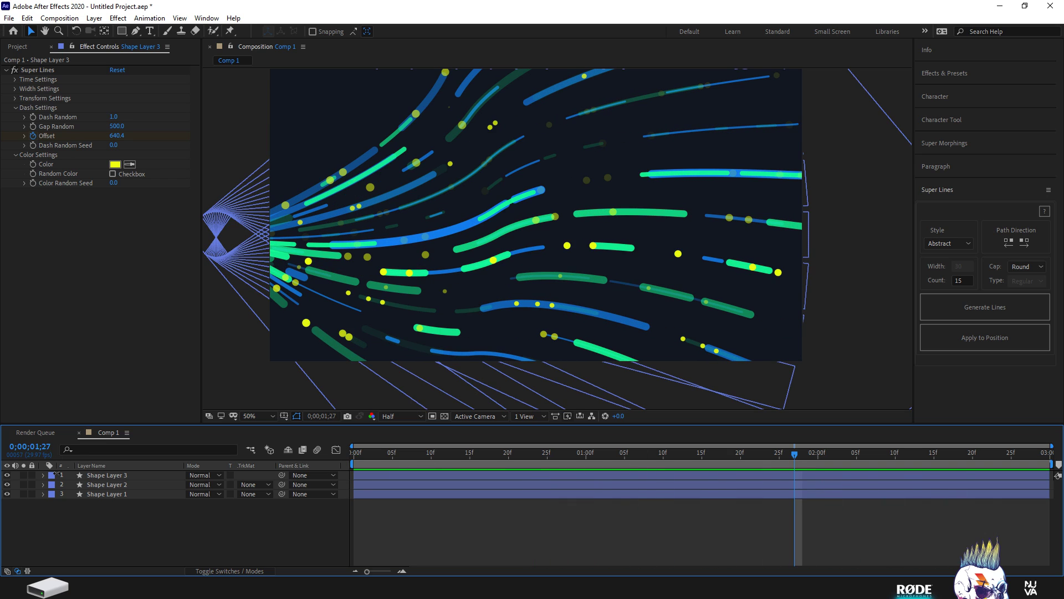
{"action": "left_click", "coordinate": [106, 494]}
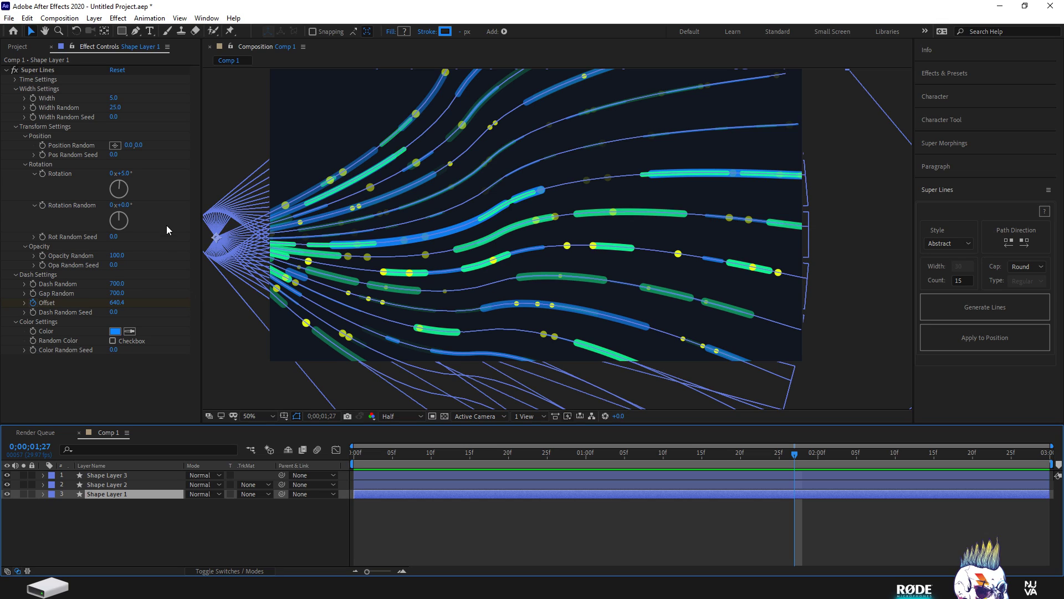
Set Shape Layer 1's Super Lines Rotation Random to 2° and Rotation to -6°.
{"action": "left_click", "coordinate": [124, 173]}
{"action": "type", "text": "6"}
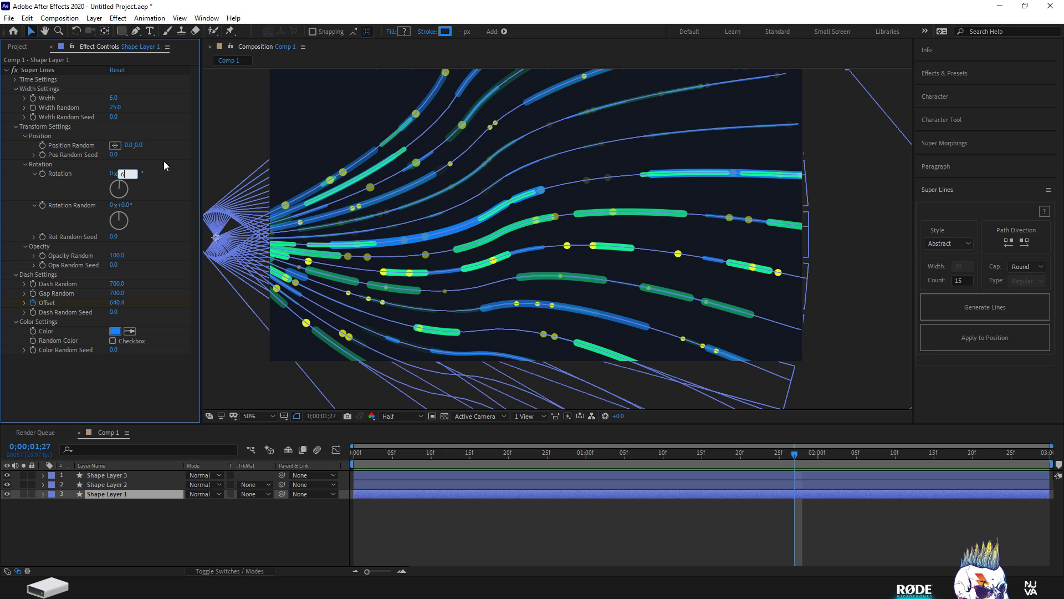
{"action": "left_click", "coordinate": [164, 160]}
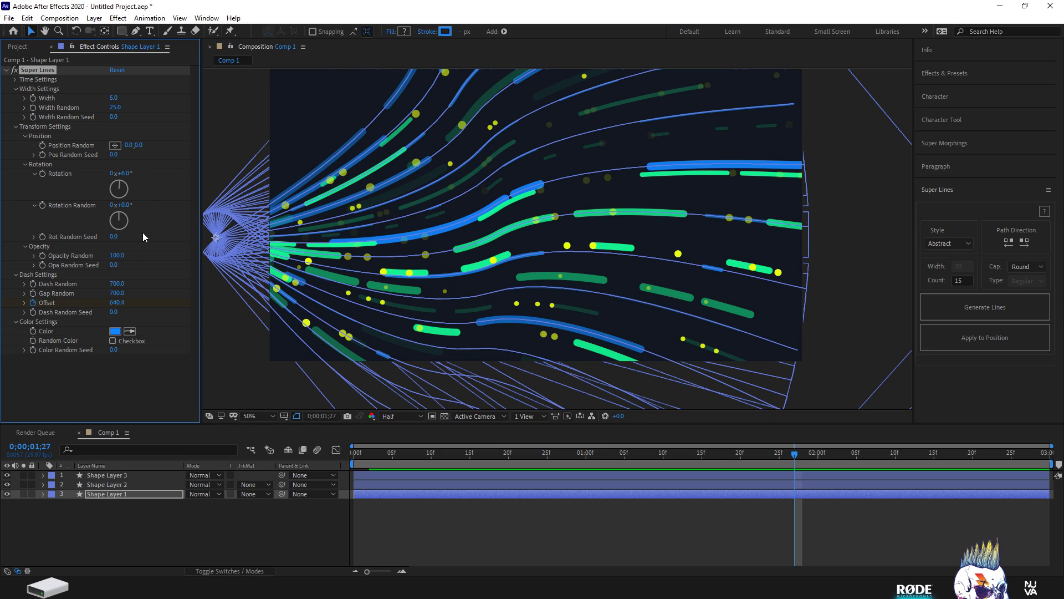
{"action": "left_click", "coordinate": [125, 205]}
{"action": "left_click", "coordinate": [162, 215]}
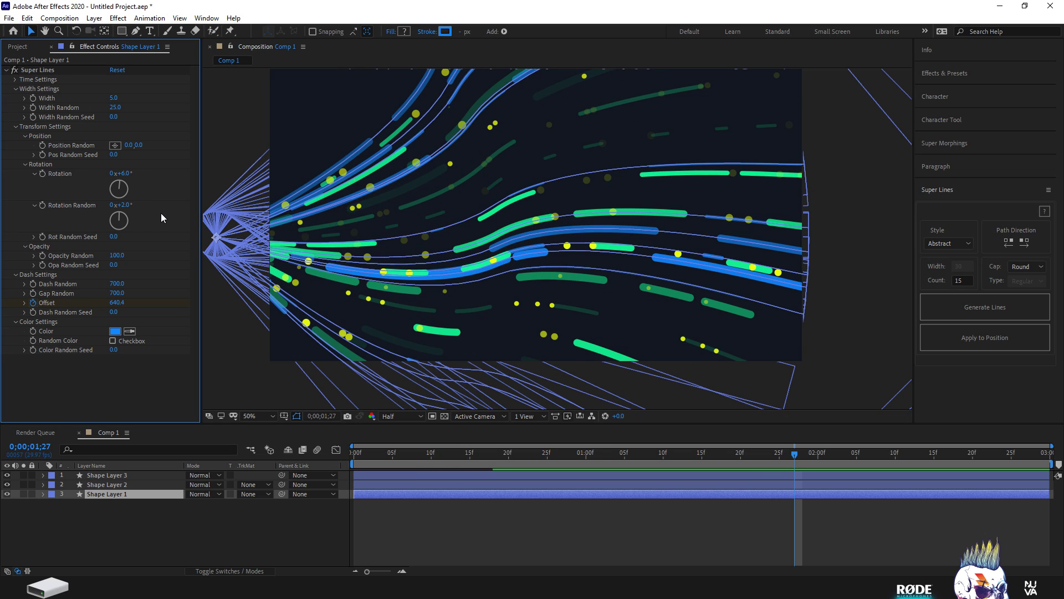
{"action": "key", "text": "comma"}
{"action": "key", "text": "comma"}
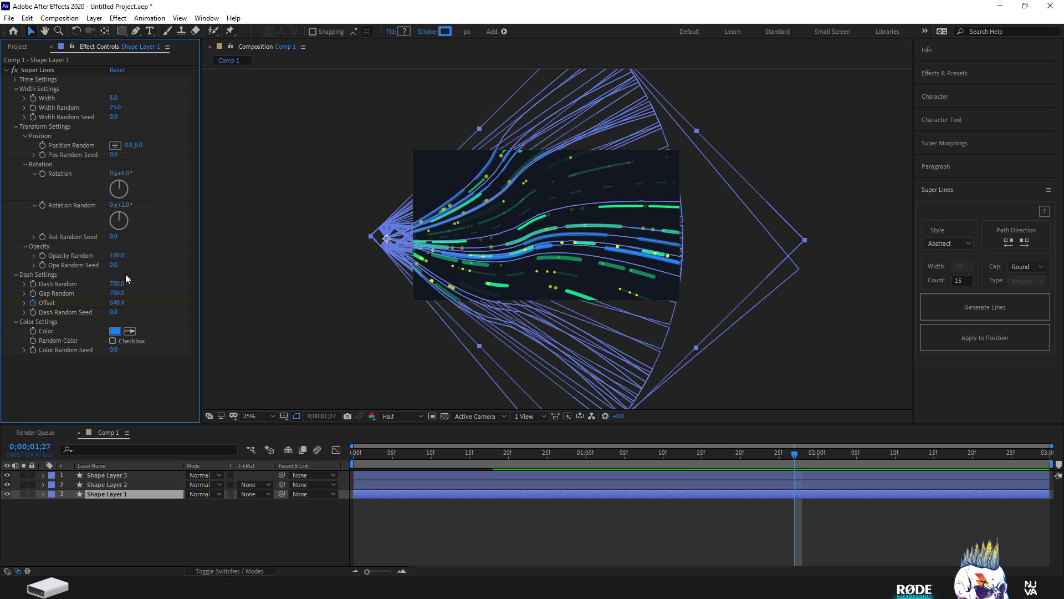
{"action": "left_click", "coordinate": [126, 174]}
{"action": "key", "text": "BackSpace"}
{"action": "type", "text": "-6"}
{"action": "key", "text": "Return"}
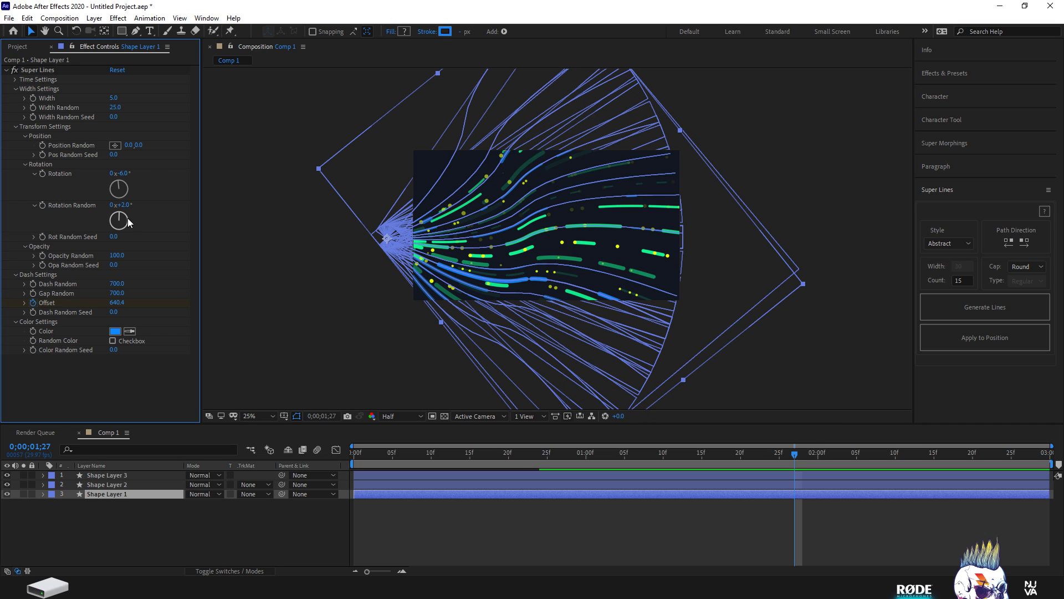
Shift Shape Layer 1 slightly up and right and steepen its Rotation to -12°.
{"action": "left_click", "coordinate": [810, 169]}
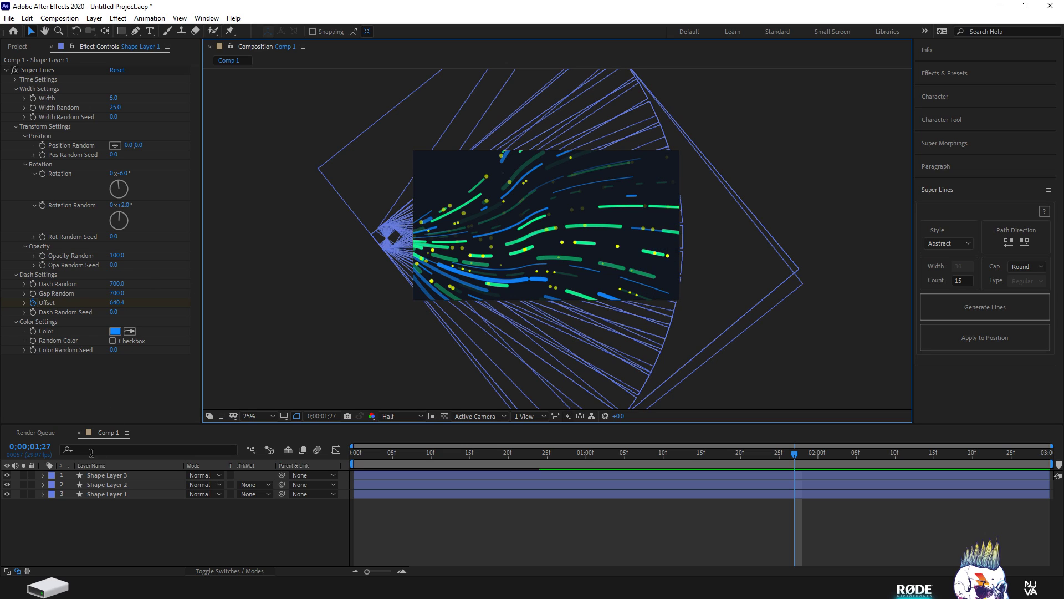
{"action": "left_click", "coordinate": [101, 494]}
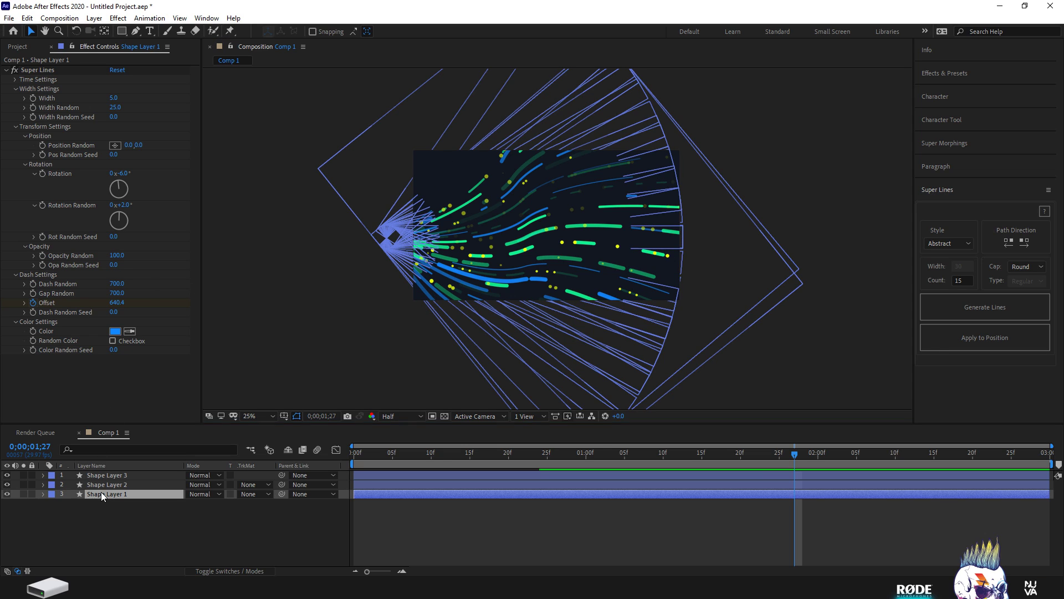
{"action": "left_click", "coordinate": [388, 242]}
{"action": "left_click_drag", "start_coordinate": [385, 239], "coordinate": [375, 227]}
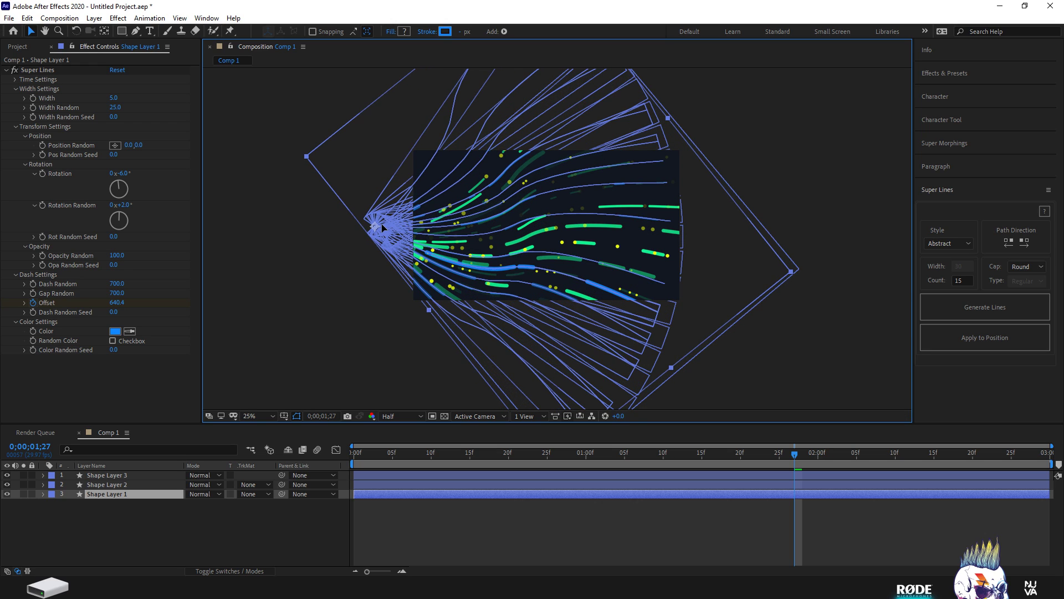
{"action": "left_click_drag", "start_coordinate": [375, 228], "coordinate": [387, 221]}
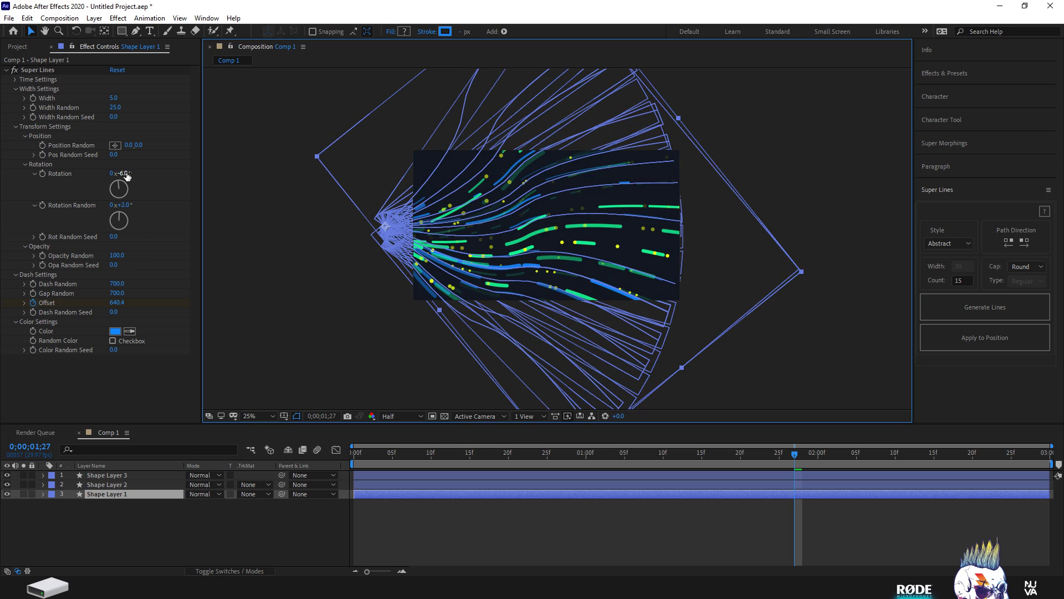
{"action": "left_click_drag", "start_coordinate": [127, 173], "coordinate": [128, 192]}
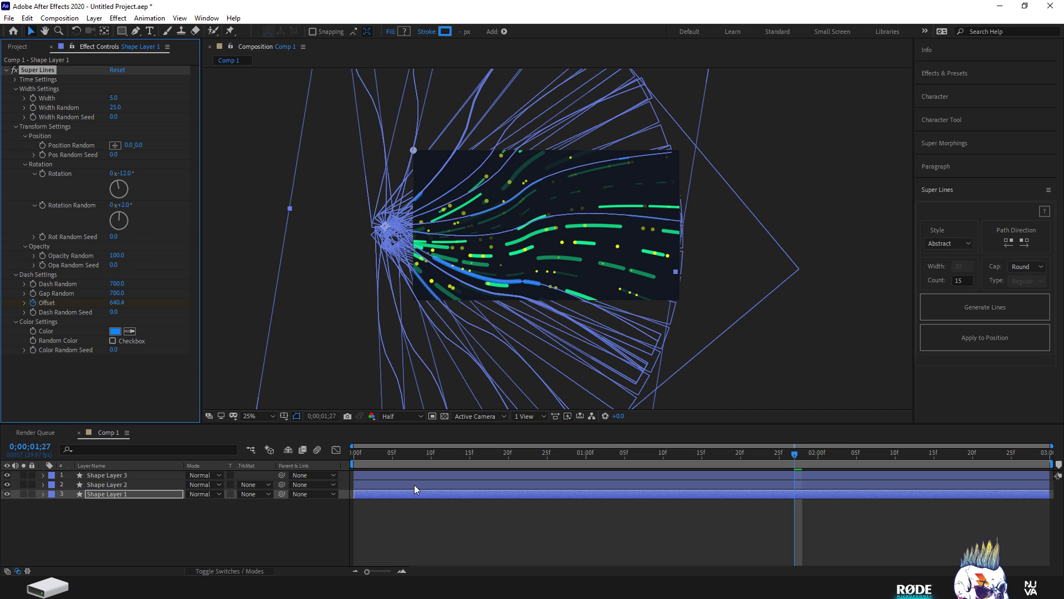
{"action": "left_click", "coordinate": [357, 454]}
Play and stop a preview from the first frame, then select Shape Layer 2.
{"action": "key", "text": "period"}
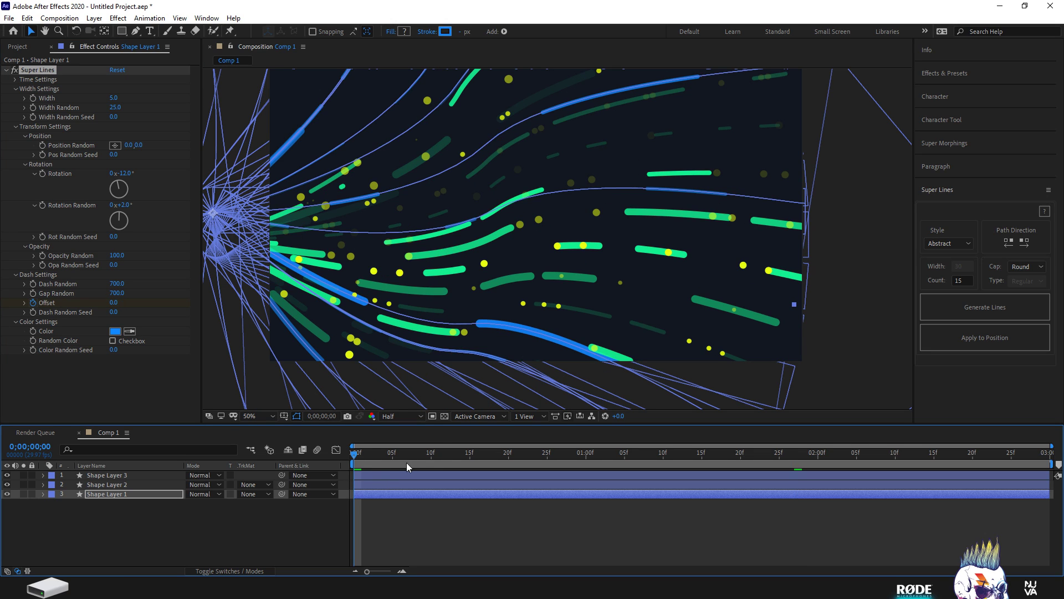
{"action": "key", "text": "space"}
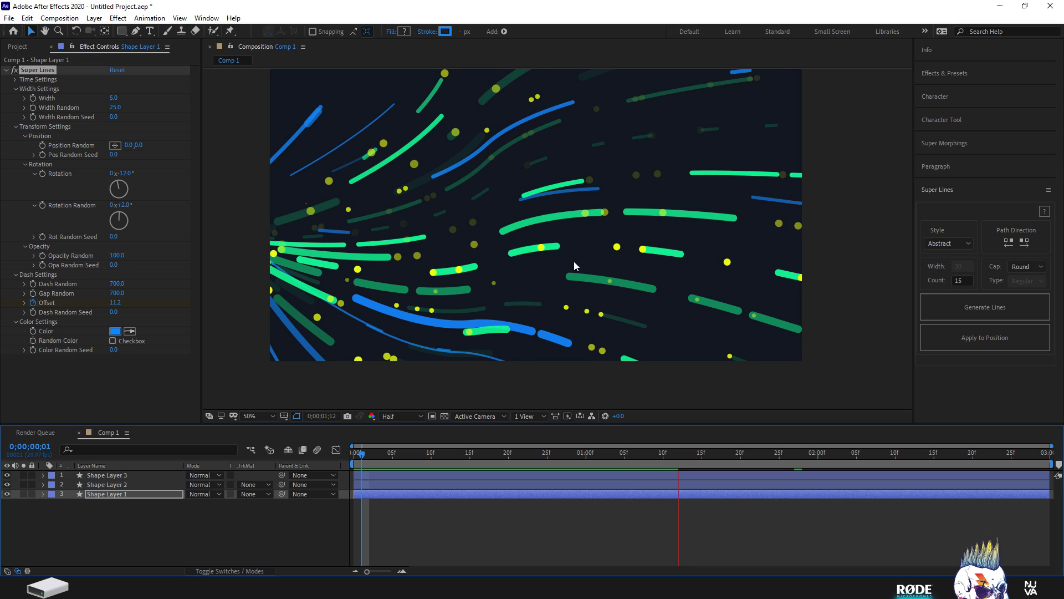
{"action": "key", "text": "space"}
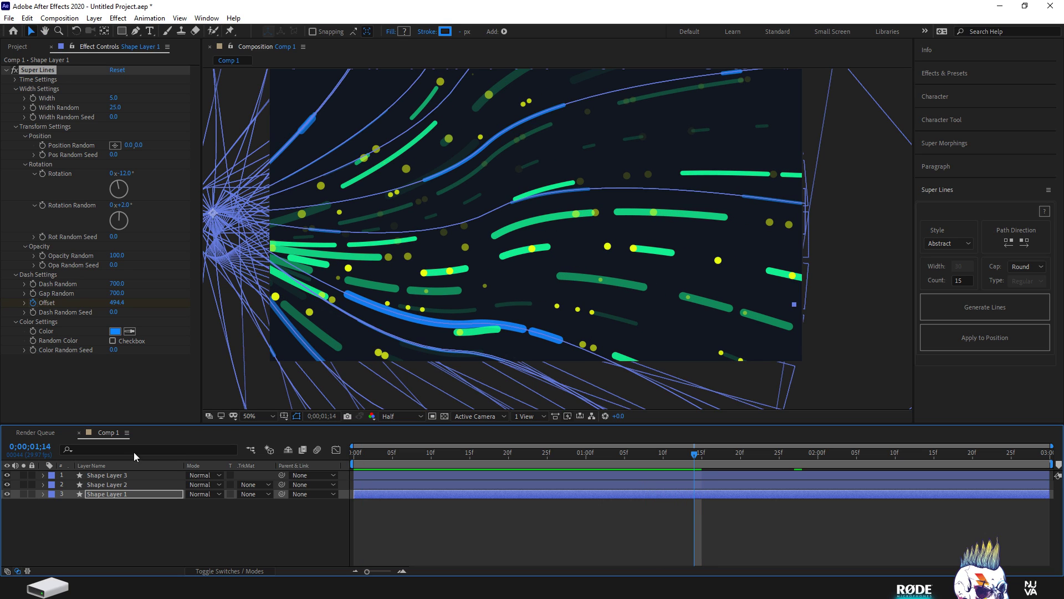
{"action": "left_click", "coordinate": [130, 485]}
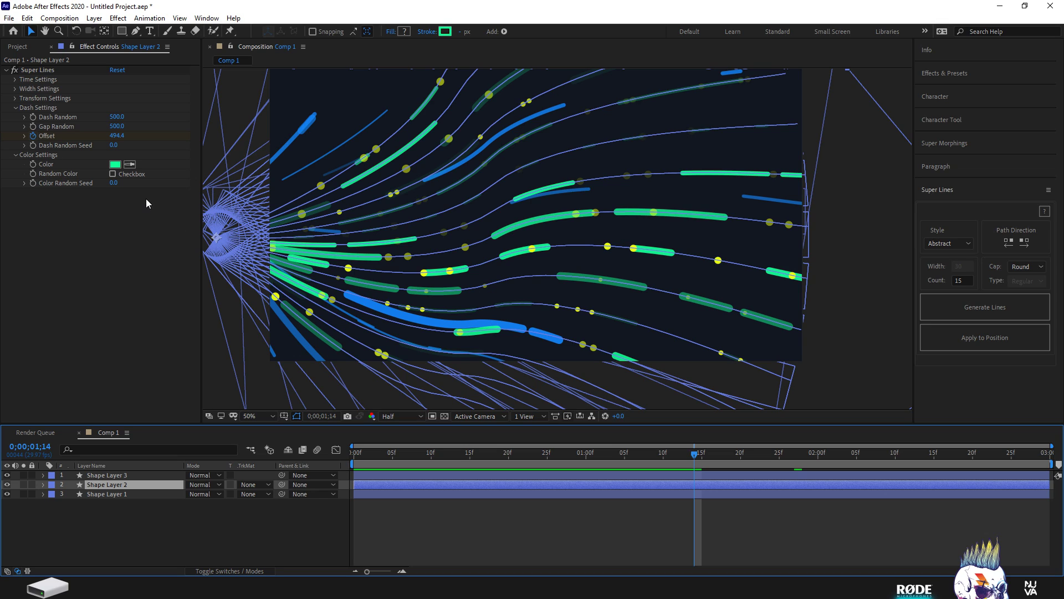
Set Shape Layer 2's Width Random to 10 and preview the result from near the start.
{"action": "left_click", "coordinate": [15, 89]}
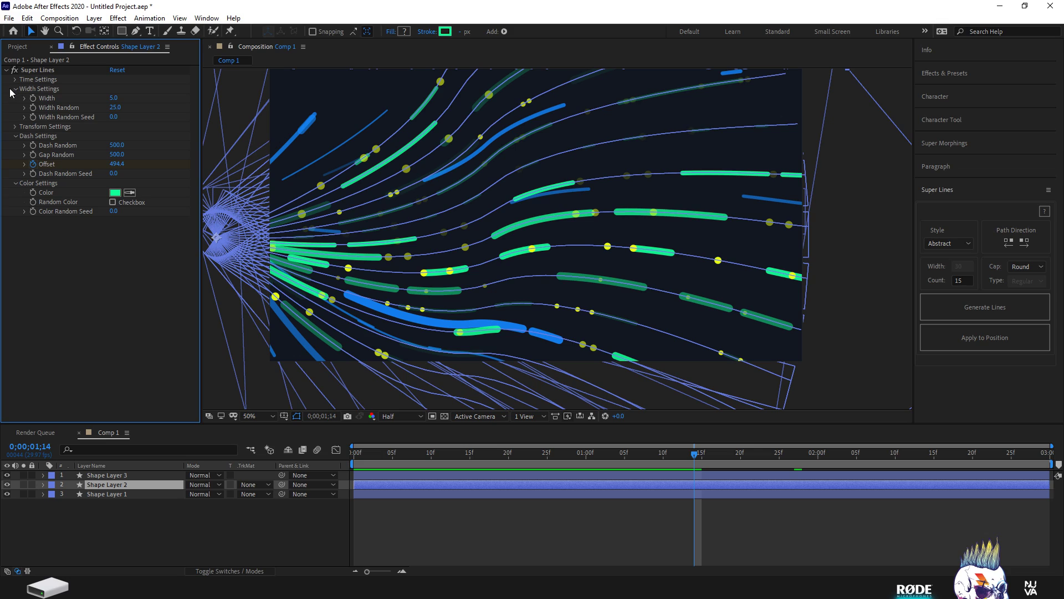
{"action": "left_click", "coordinate": [115, 109]}
{"action": "type", "text": "1"}
{"action": "type", "text": "0"}
{"action": "key", "text": "Return"}
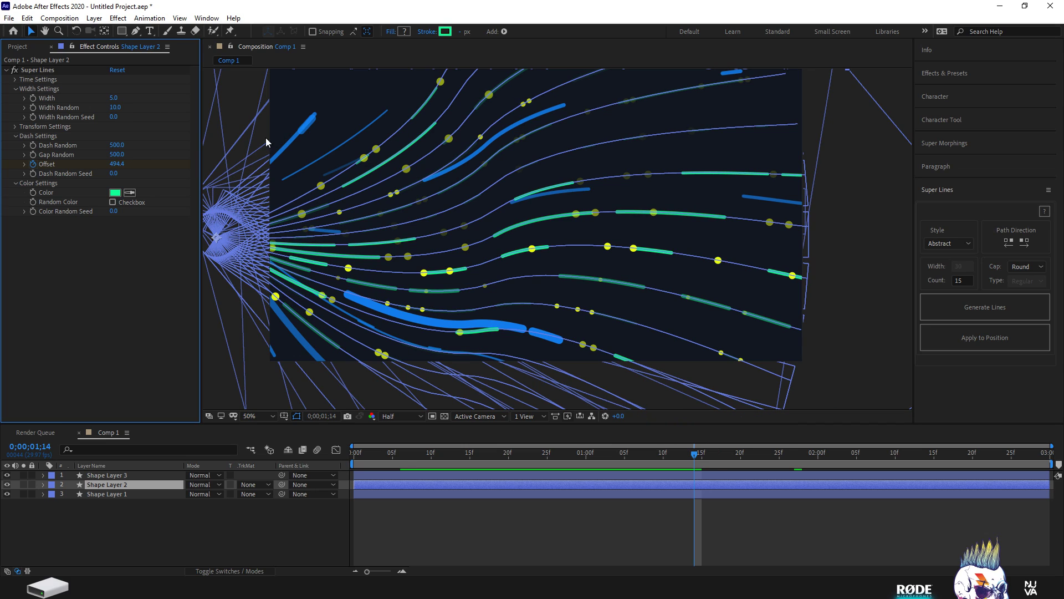
{"action": "scroll", "coordinate": [566, 233], "scroll_direction": "down", "scroll_amount": 2}
{"action": "left_click", "coordinate": [801, 149]}
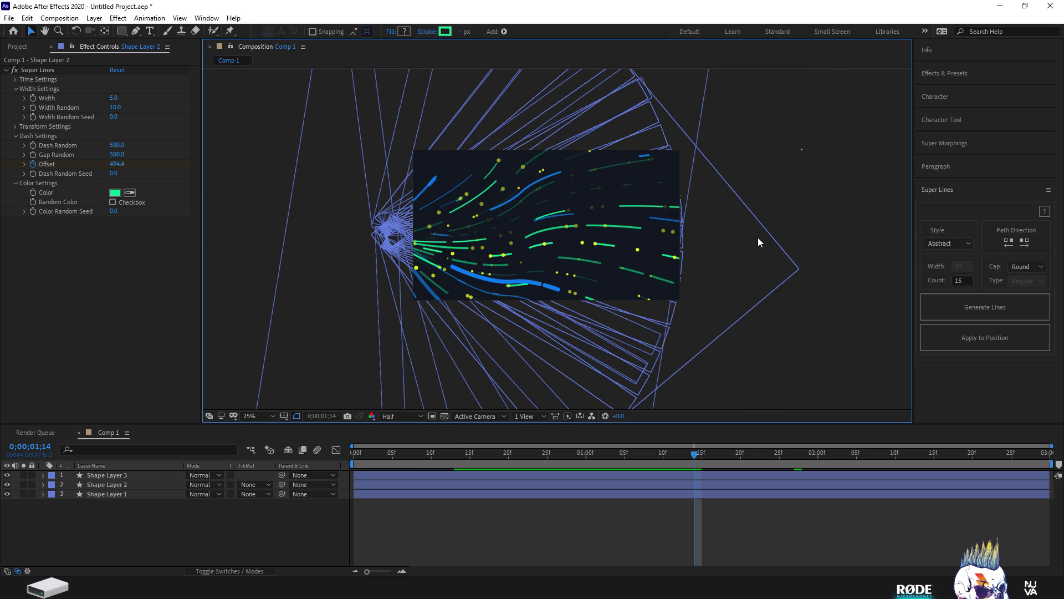
{"action": "scroll", "coordinate": [757, 237], "scroll_direction": "up", "scroll_amount": 2}
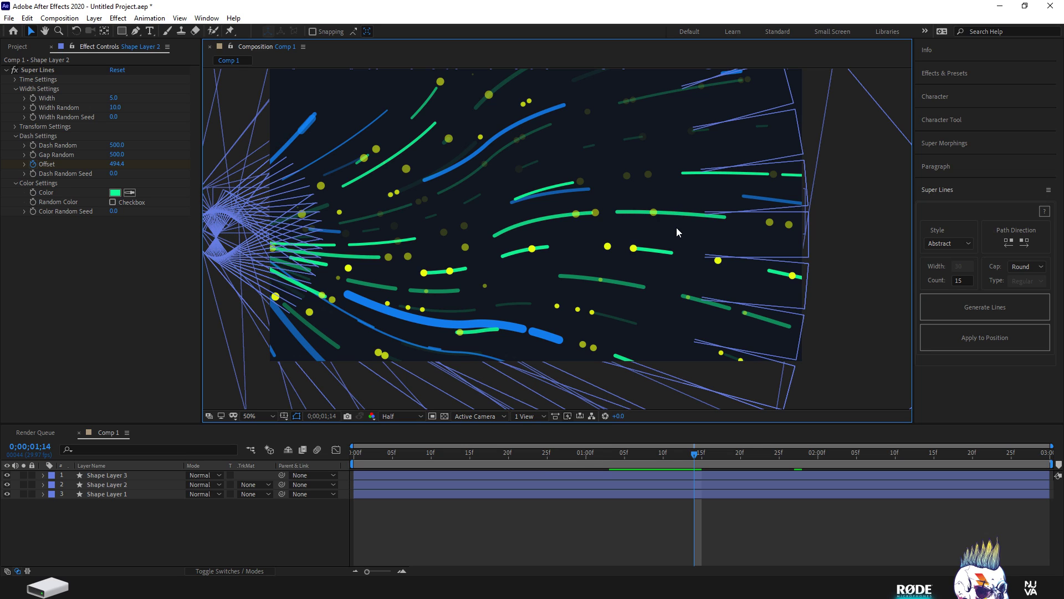
{"action": "scroll", "coordinate": [599, 251], "scroll_direction": "down", "scroll_amount": 2}
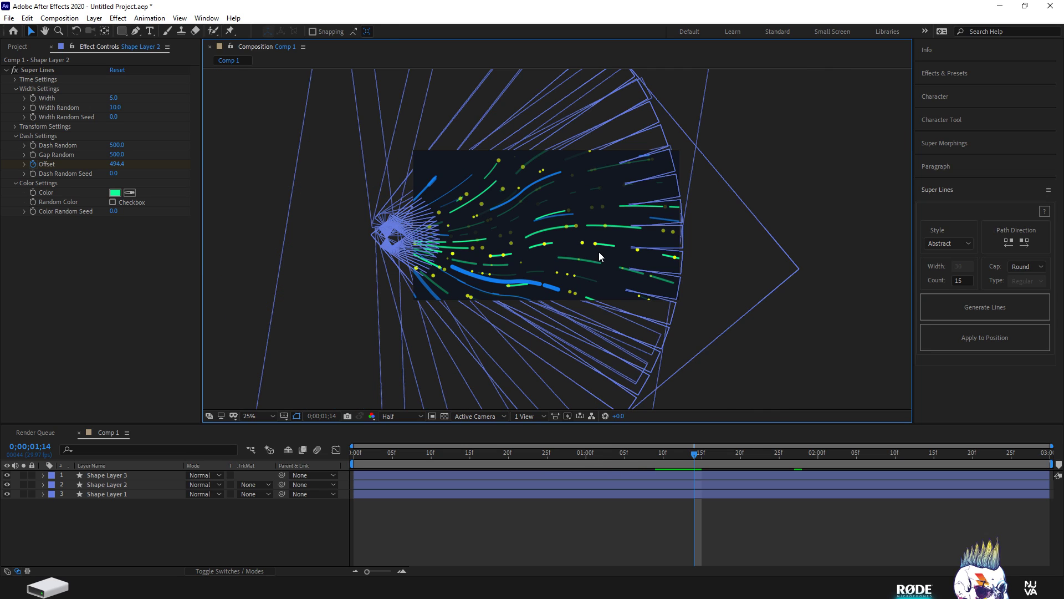
{"action": "scroll", "coordinate": [545, 397], "scroll_direction": "up", "scroll_amount": 2}
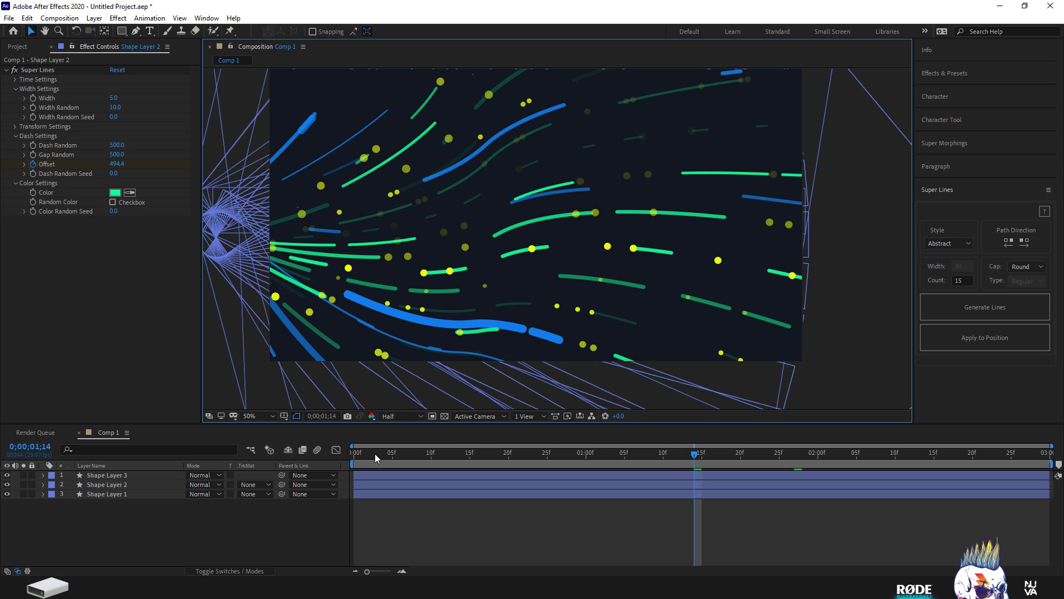
{"action": "left_click", "coordinate": [374, 453]}
{"action": "key", "text": "space"}
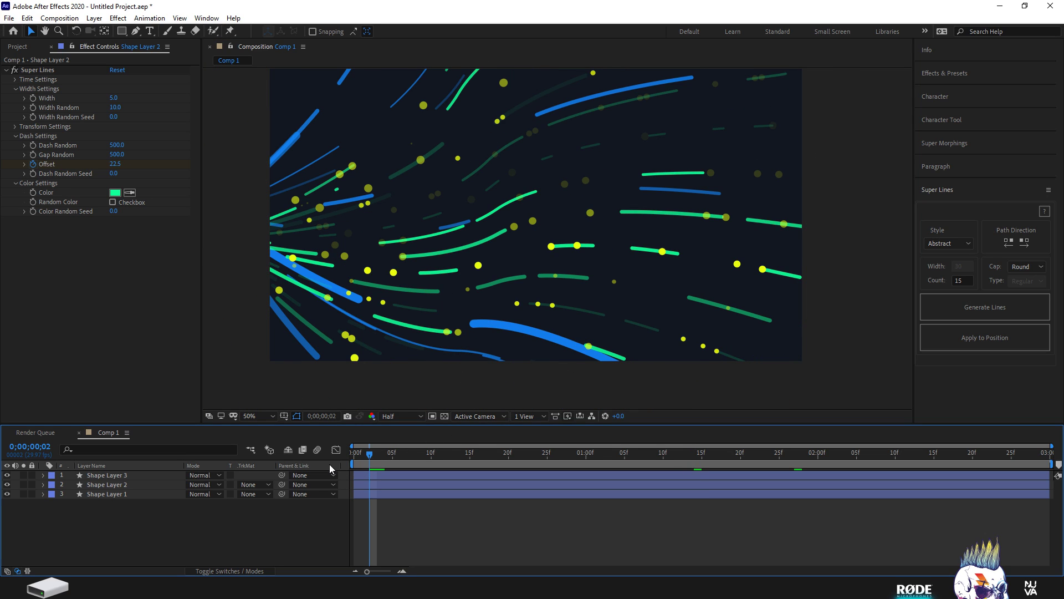
{"action": "key", "text": "space"}
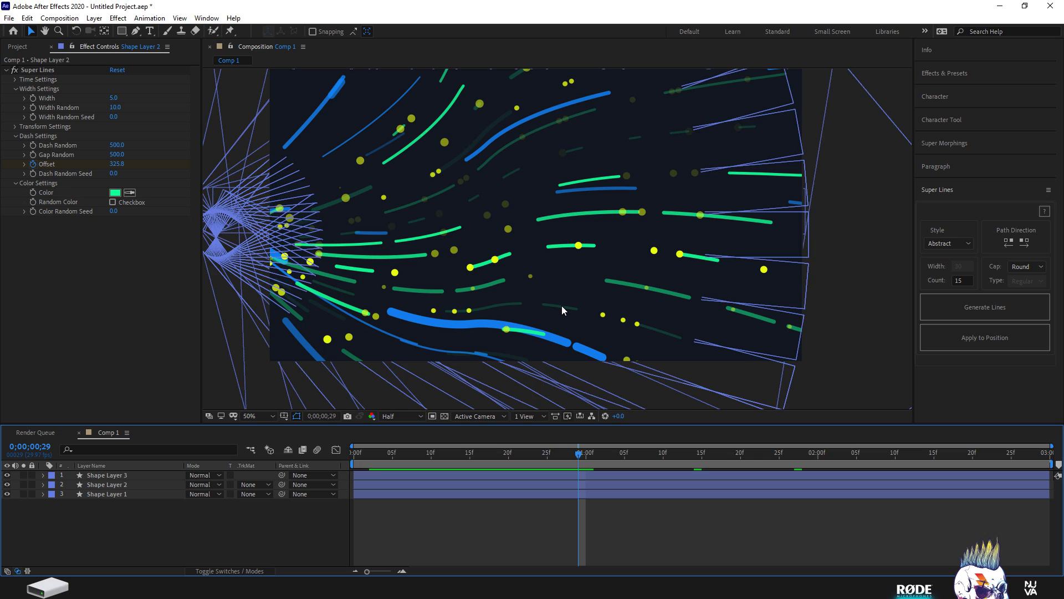
Try Gap Random 10 on Shape Layer 3, undo back to 500, and preview.
{"action": "left_click", "coordinate": [121, 474]}
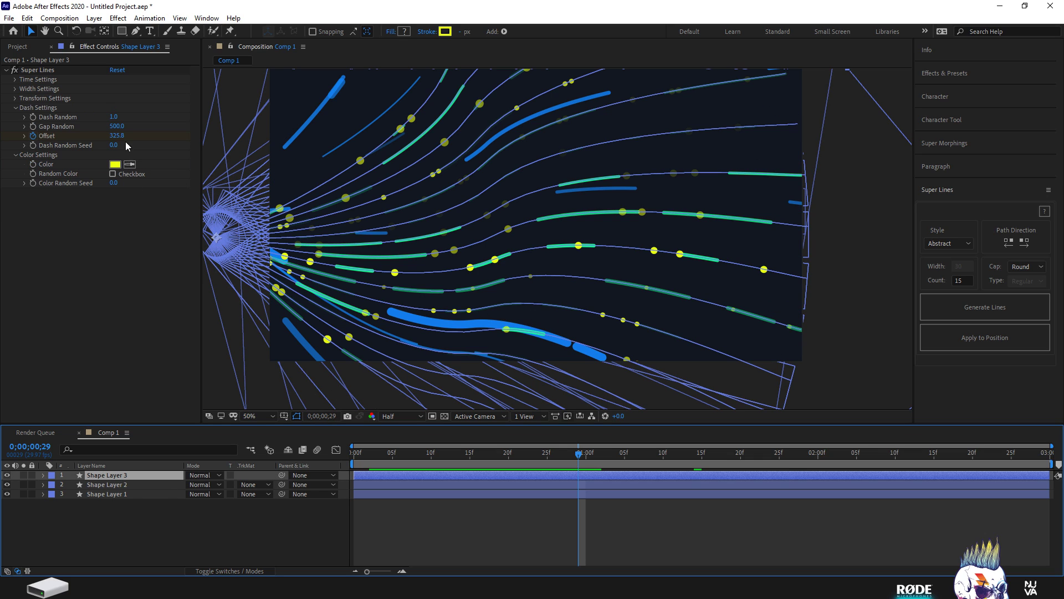
{"action": "left_click", "coordinate": [117, 126]}
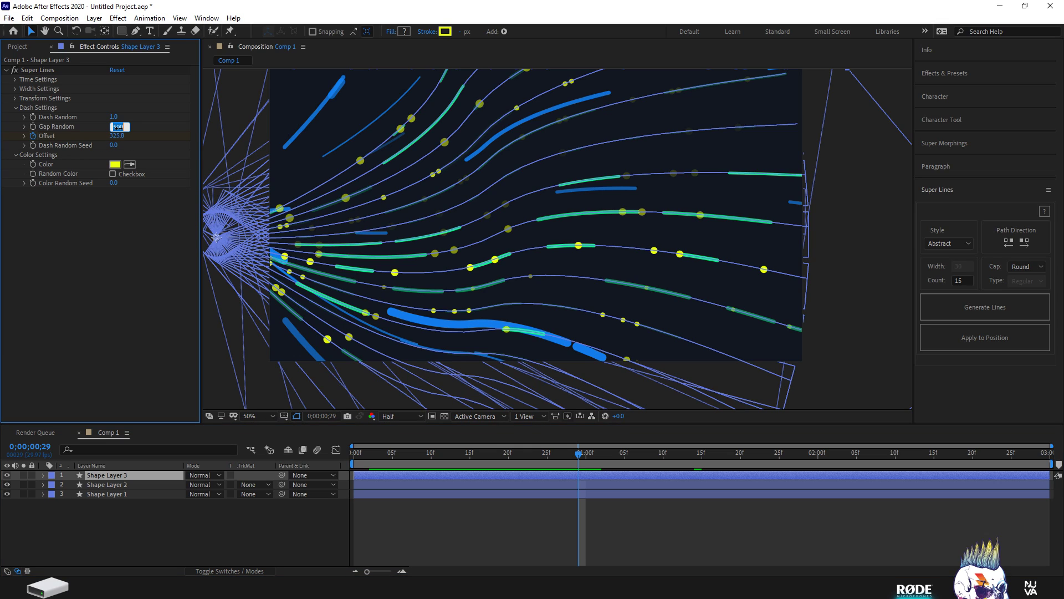
{"action": "type", "text": "10"}
{"action": "key", "text": "Return"}
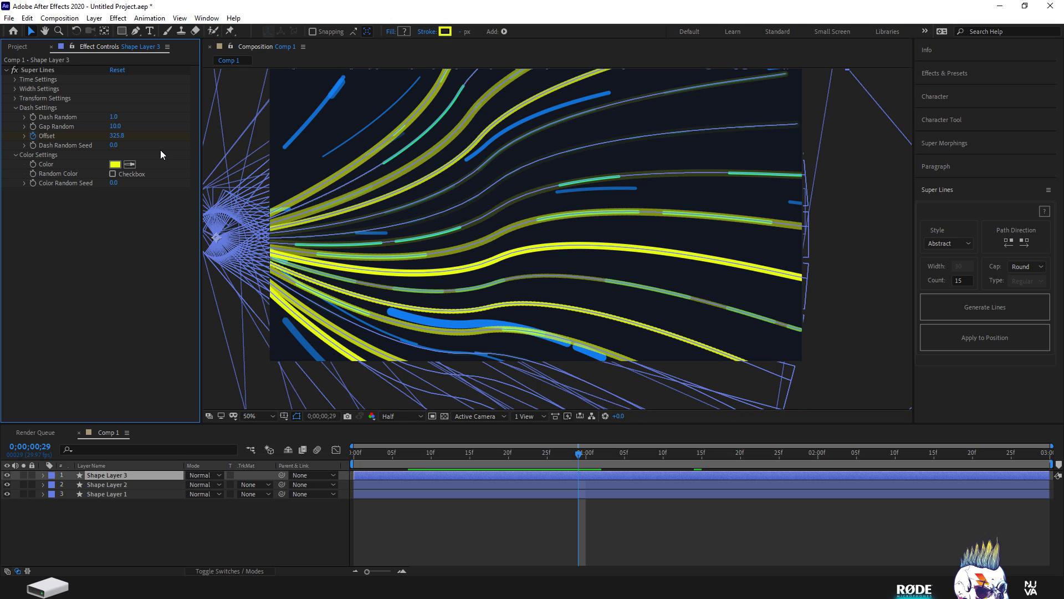
{"action": "key", "text": "ctrl+z"}
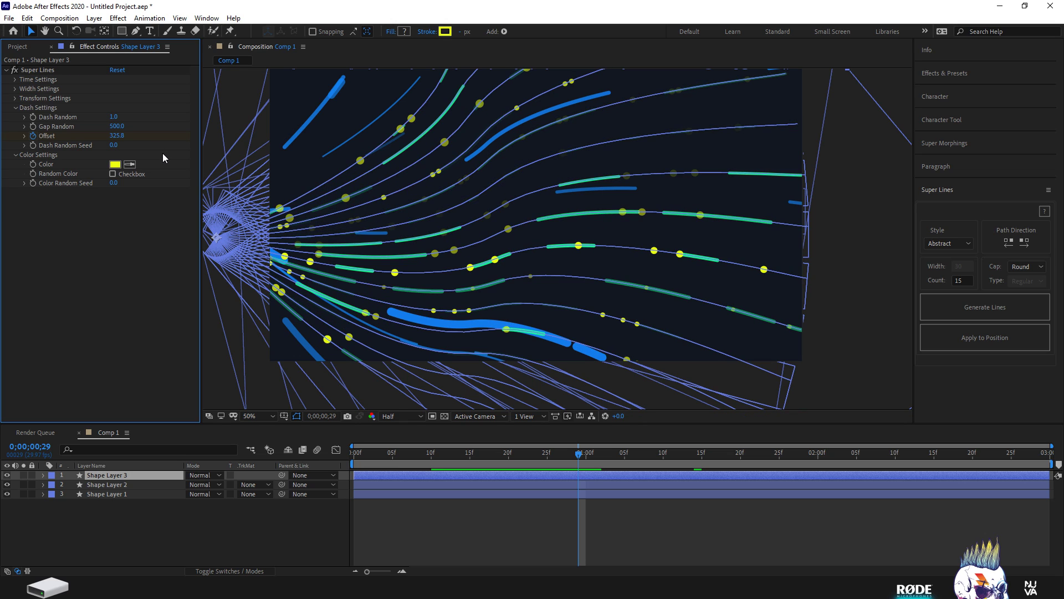
{"action": "key", "text": "space"}
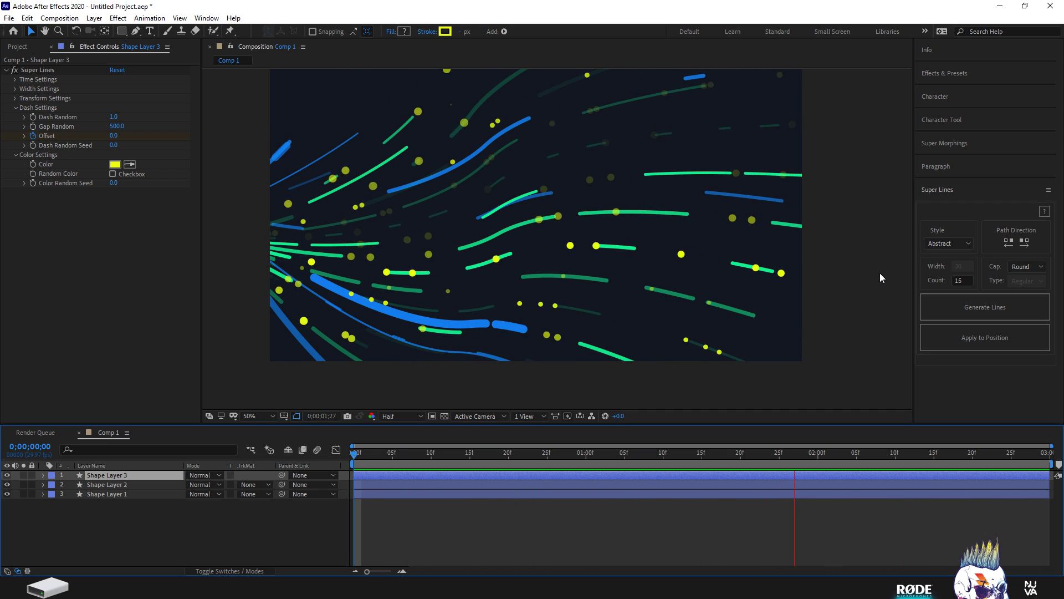
{"action": "key", "text": "space"}
Lower Shape Layer 2's Dash Random to 474 and raise its Rotation Random, keeping seed 0.
{"action": "left_click", "coordinate": [129, 485]}
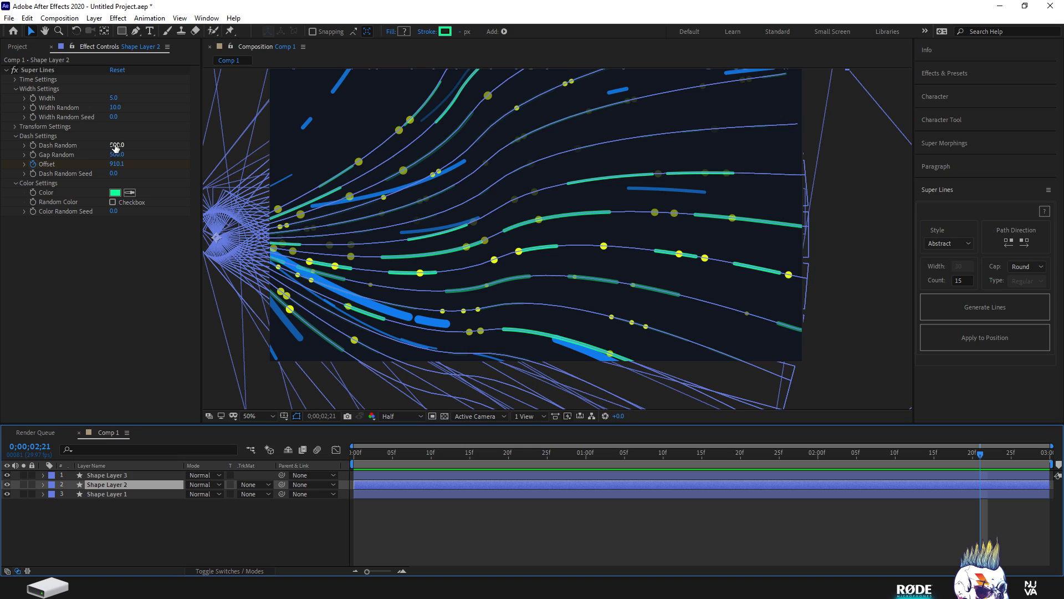
{"action": "left_click_drag", "start_coordinate": [117, 146], "coordinate": [92, 147]}
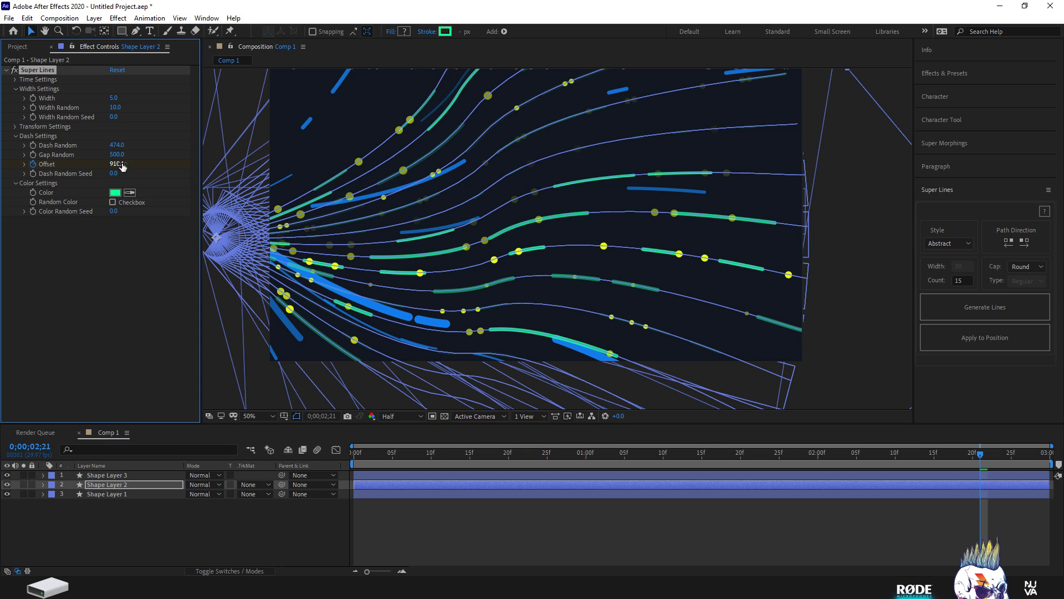
{"action": "left_click", "coordinate": [15, 127]}
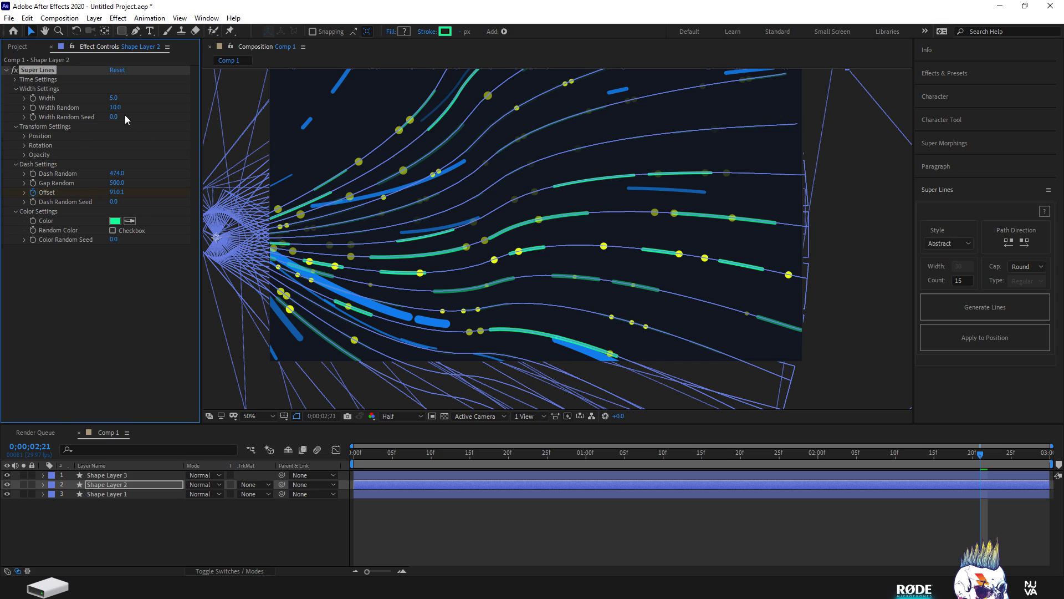
{"action": "left_click", "coordinate": [24, 145]}
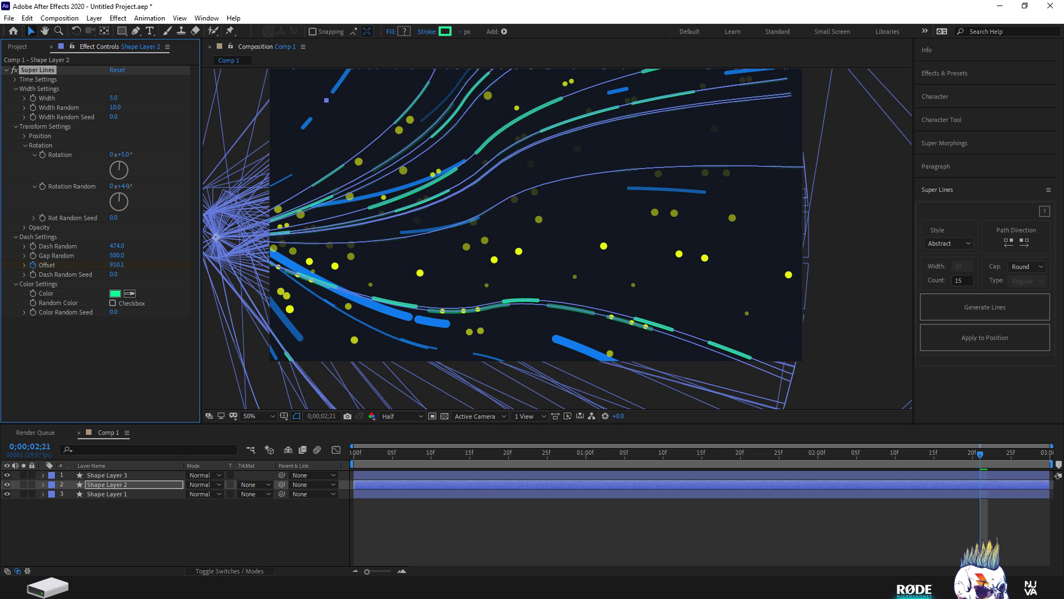
{"action": "mouse_move", "coordinate": [129, 186]}
{"action": "left_mouse_down"}
{"action": "mouse_move", "coordinate": [116, 191]}
{"action": "mouse_move", "coordinate": [132, 208]}
{"action": "left_mouse_up"}
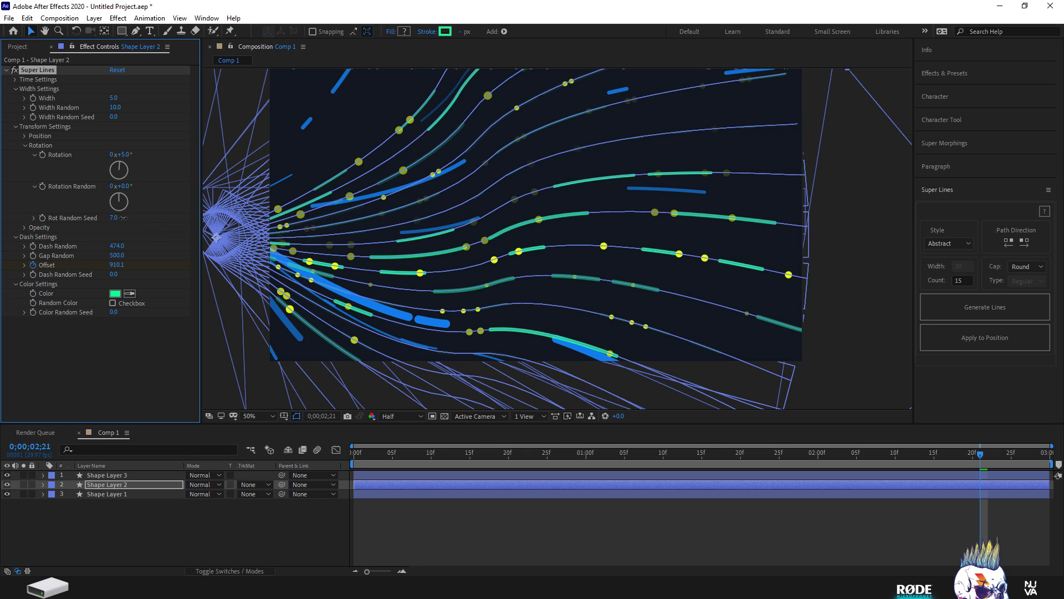
{"action": "left_click_drag", "start_coordinate": [123, 218], "coordinate": [146, 216]}
{"action": "left_click_drag", "start_coordinate": [146, 215], "coordinate": [120, 216]}
Set Shape Layer 2's Rotation to 1° and deselect the layer to view the tighter bundle.
{"action": "left_click", "coordinate": [125, 155]}
{"action": "type", "text": "1"}
{"action": "left_click", "coordinate": [176, 159]}
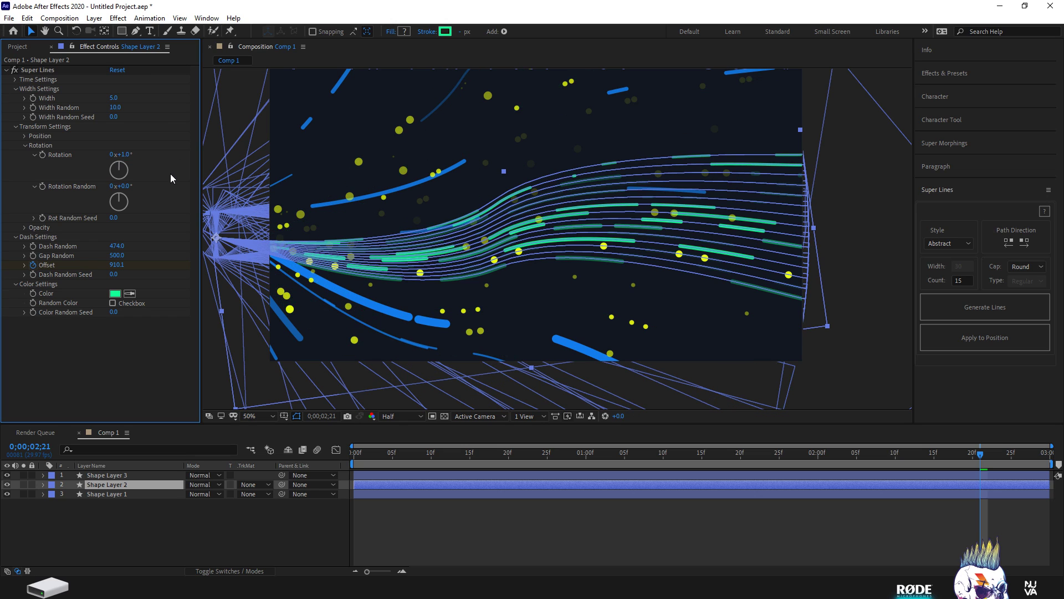
{"action": "scroll", "coordinate": [621, 284], "scroll_direction": "down", "scroll_amount": 3}
{"action": "left_click", "coordinate": [731, 227]}
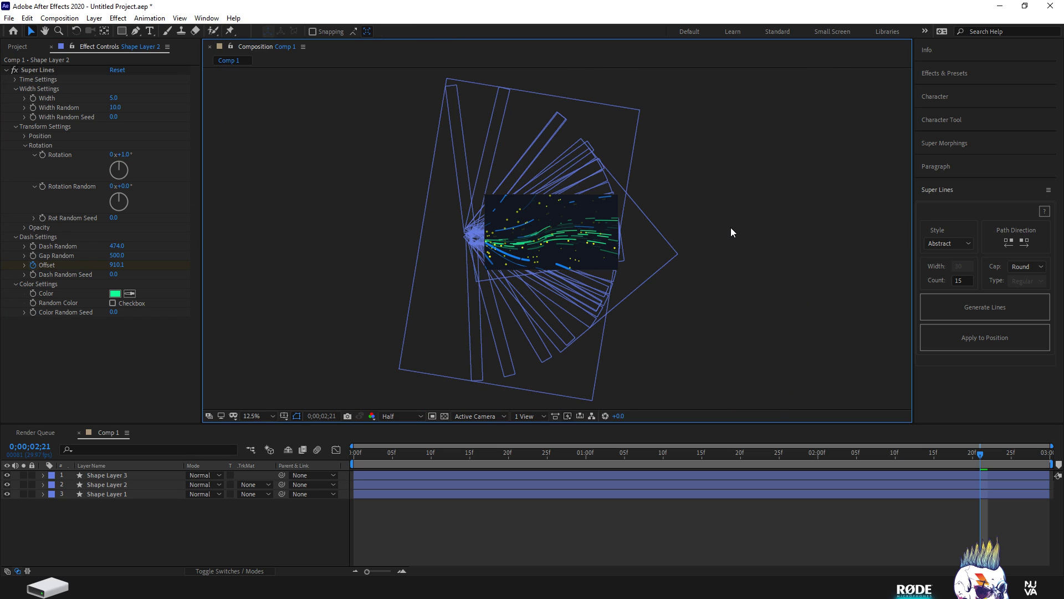
{"action": "scroll", "coordinate": [731, 228], "scroll_direction": "up", "scroll_amount": 2}
{"action": "scroll", "coordinate": [840, 187], "scroll_direction": "up", "scroll_amount": 2}
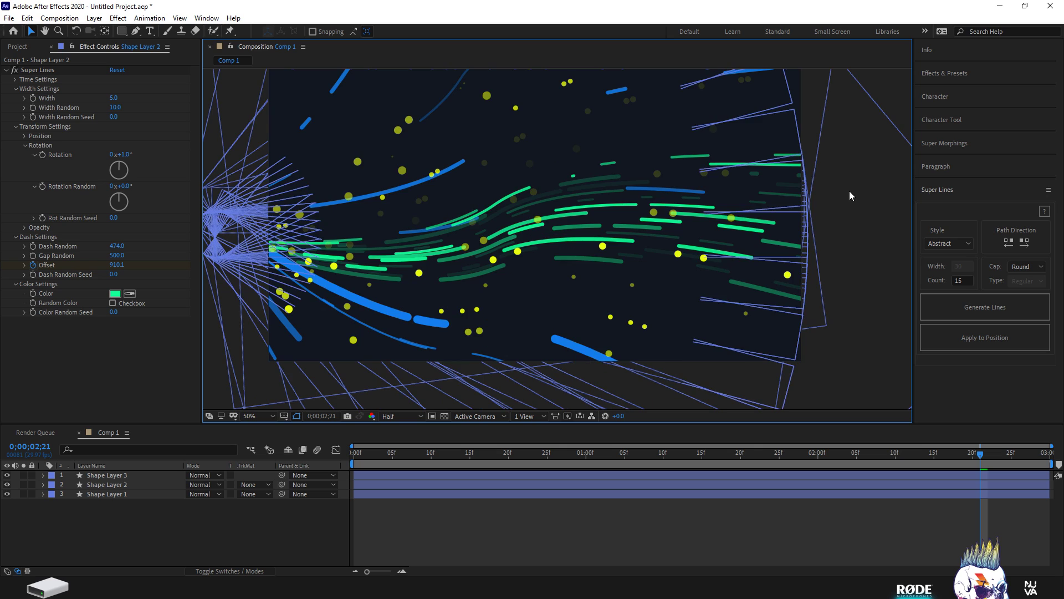
Play the speed-lines preview and stop it at 0;00;02;12.
{"action": "left_click", "coordinate": [308, 462]}
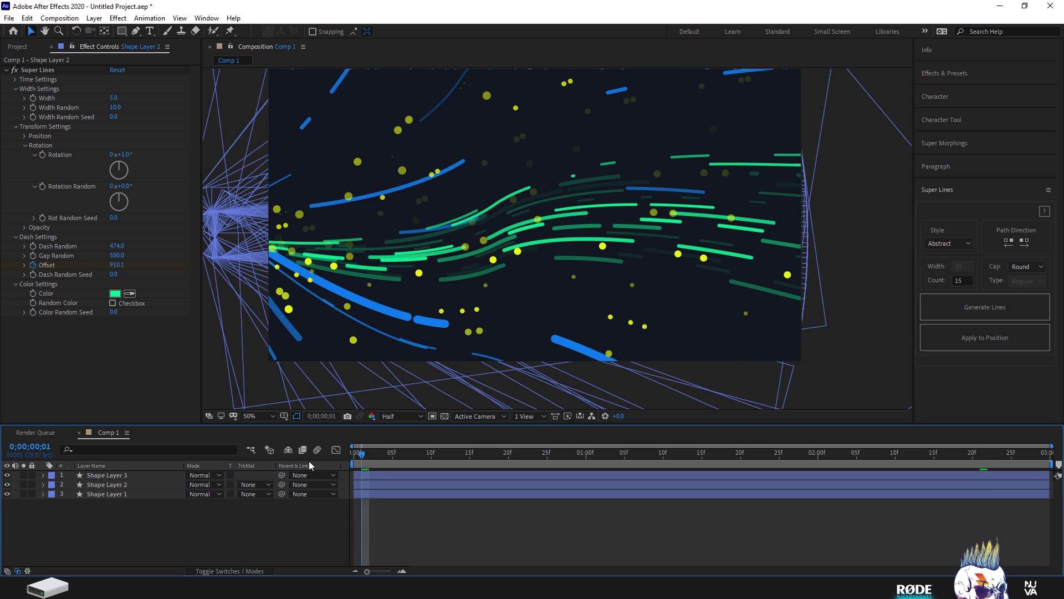
{"action": "key", "text": "space"}
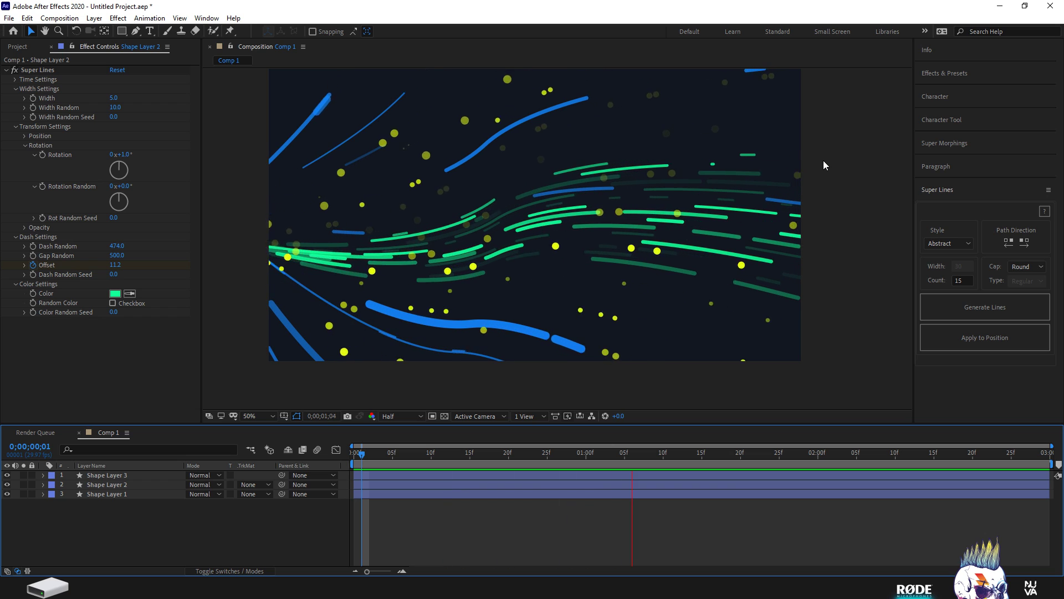
{"action": "key", "text": "space"}
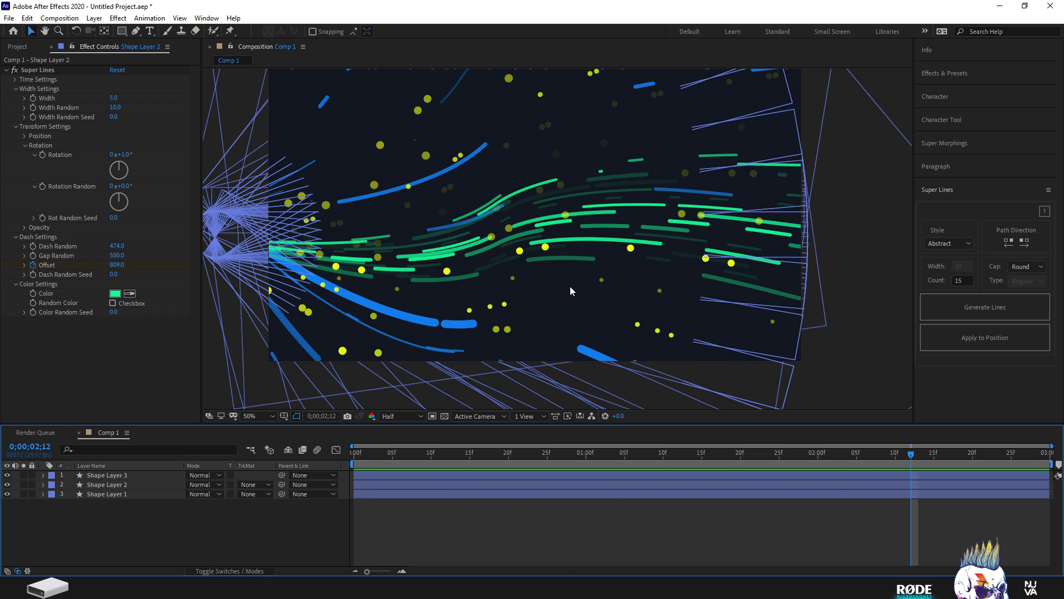
Try Random Color on Shape Layer 3's dots, then turn it off to keep them yellow.
{"action": "left_click", "coordinate": [119, 475]}
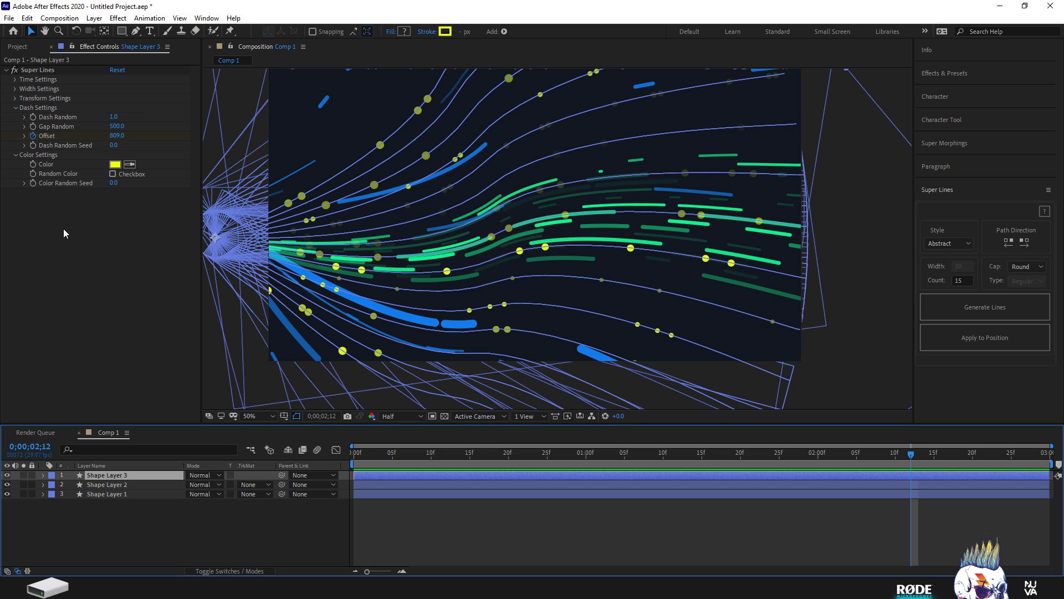
{"action": "left_click", "coordinate": [113, 174]}
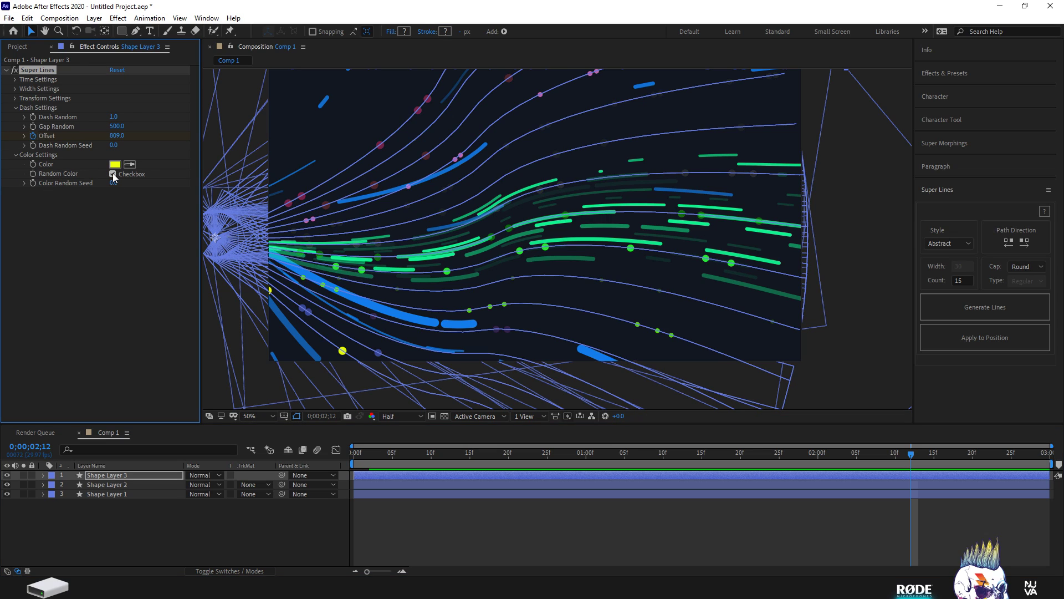
{"action": "left_click", "coordinate": [889, 99]}
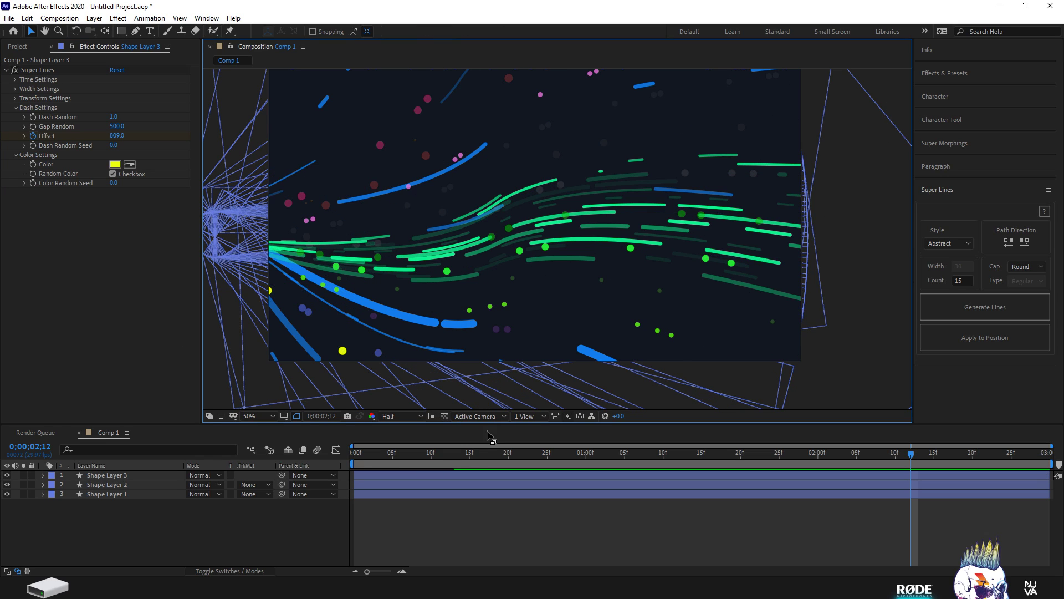
{"action": "left_click", "coordinate": [112, 174]}
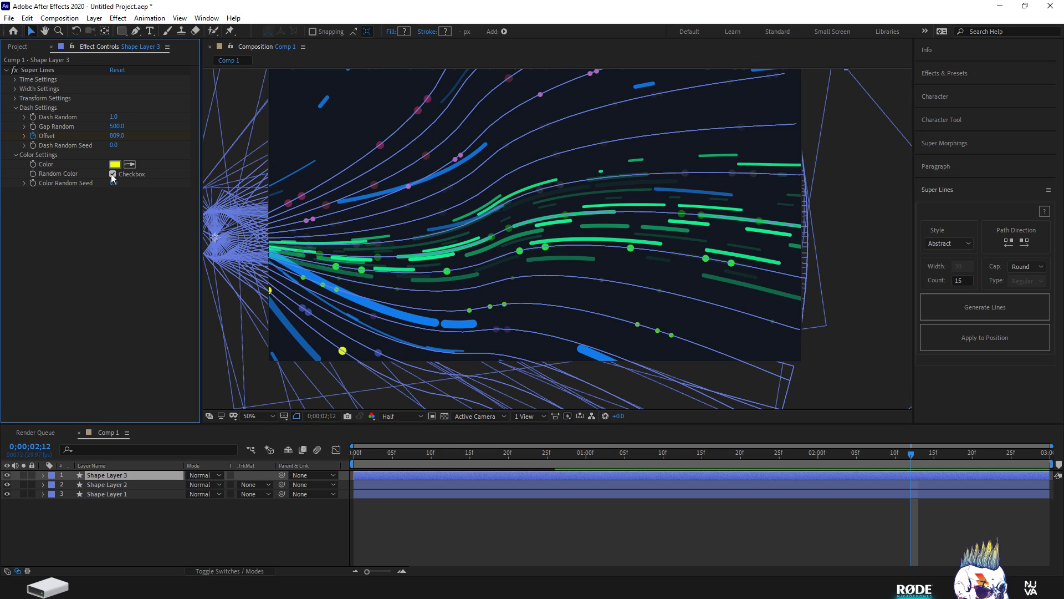
{"action": "left_click", "coordinate": [112, 174]}
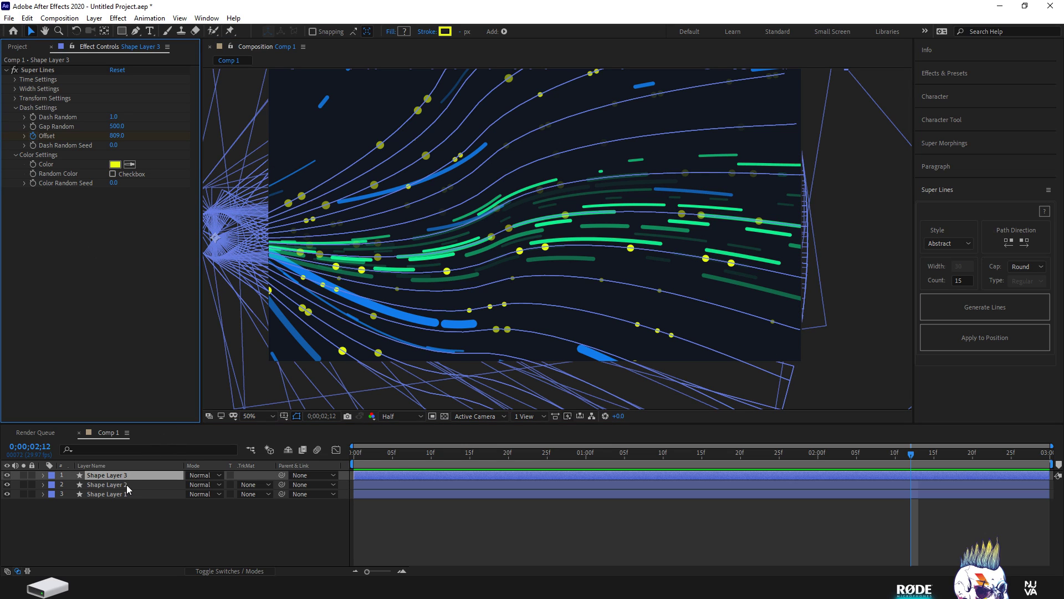
{"action": "left_click", "coordinate": [897, 92]}
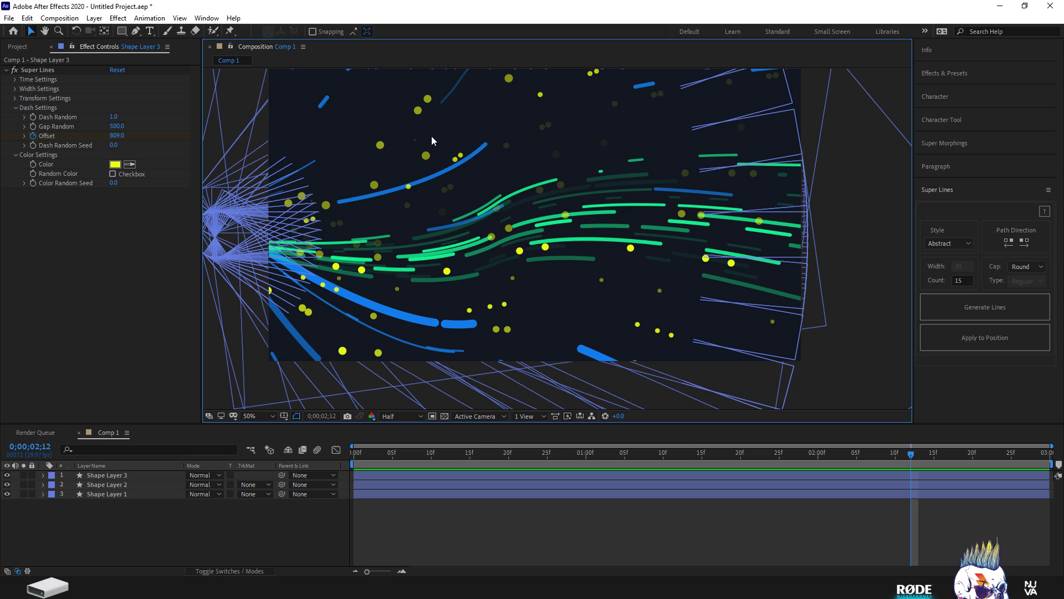
{"action": "left_click", "coordinate": [111, 475]}
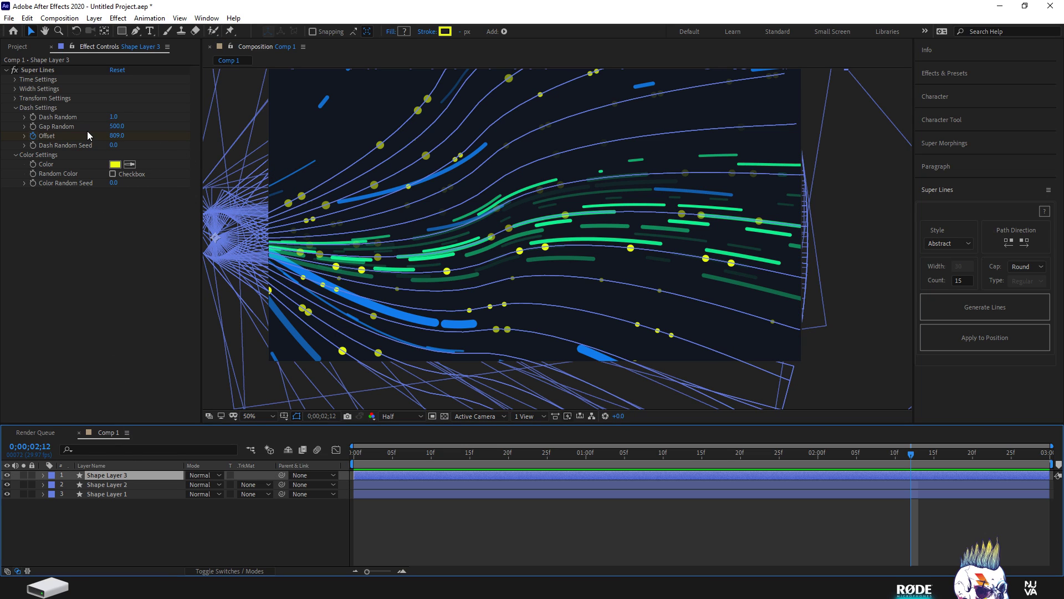
Set Shape Layer 3's dot Width to 1, then refine it down to 0.2.
{"action": "left_click", "coordinate": [14, 89]}
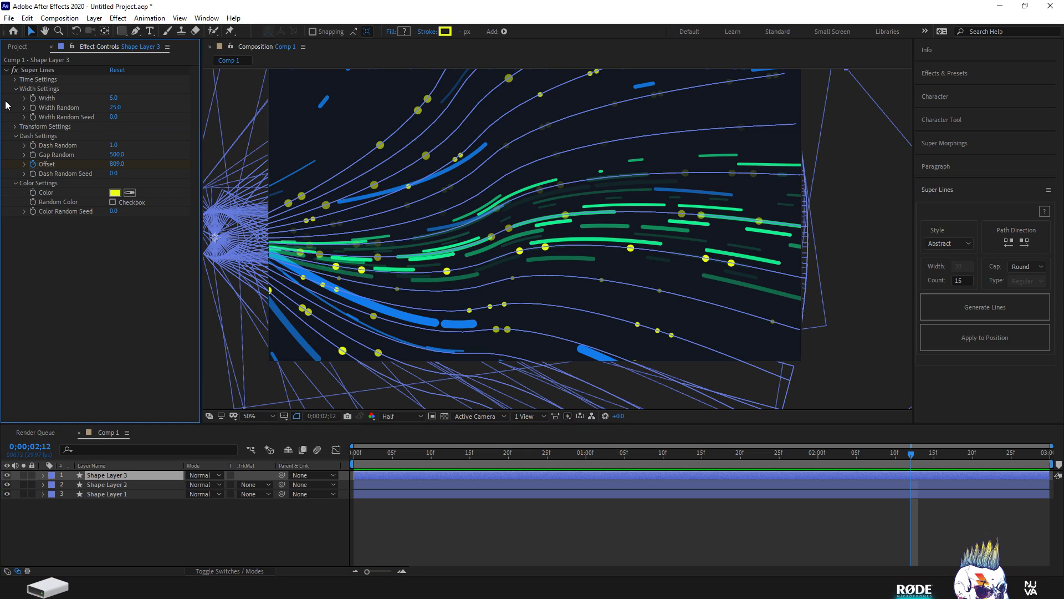
{"action": "left_click", "coordinate": [114, 98]}
{"action": "type", "text": "1"}
{"action": "left_click", "coordinate": [178, 129]}
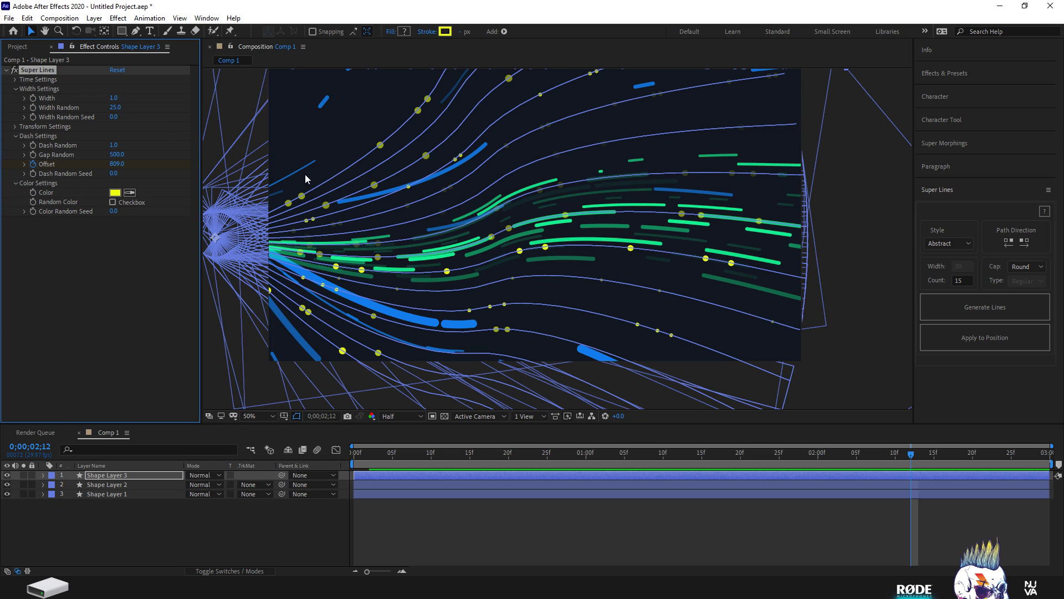
{"action": "left_click", "coordinate": [884, 81]}
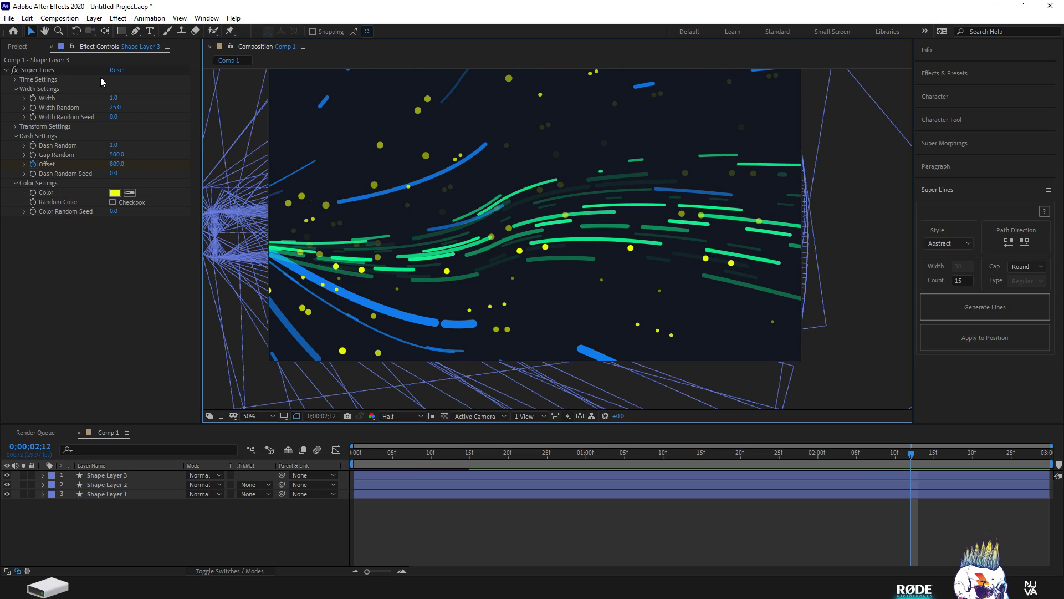
{"action": "left_click", "coordinate": [113, 98]}
{"action": "key", "text": "BackSpace"}
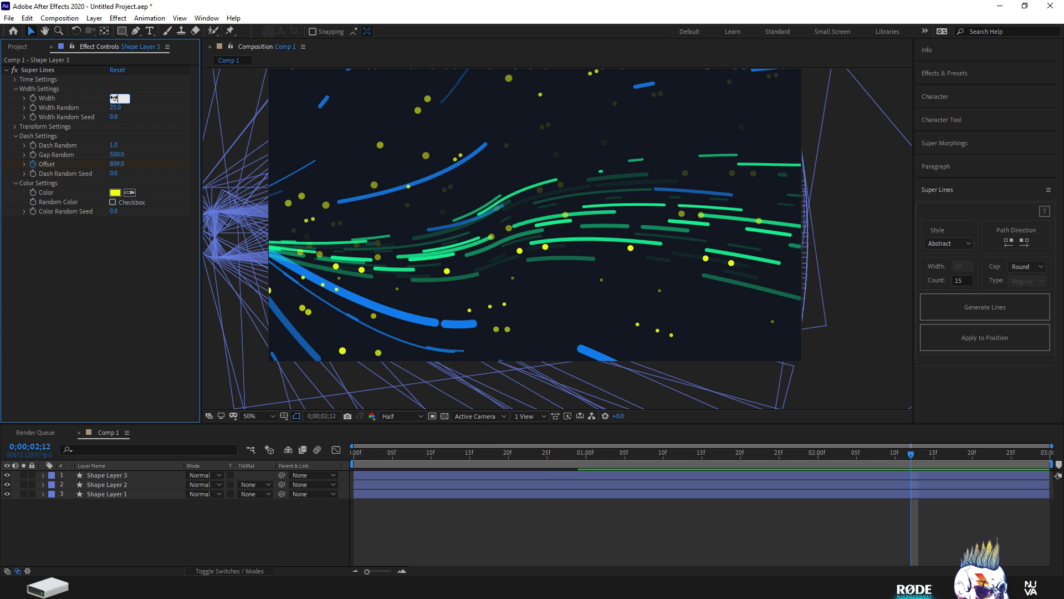
{"action": "type", "text": "0.2"}
{"action": "key", "text": "Return"}
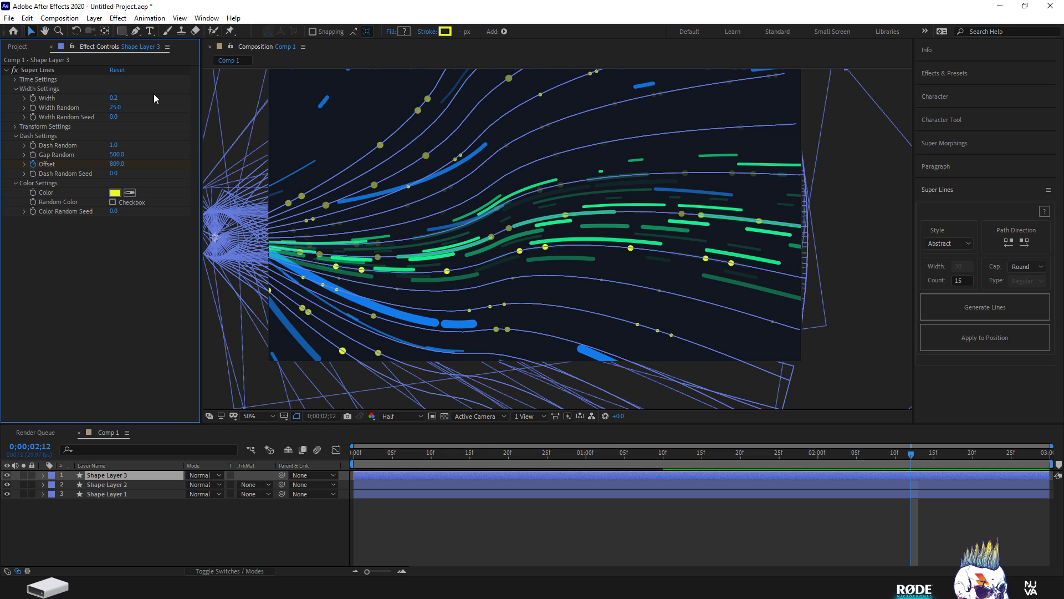
{"action": "scroll", "coordinate": [612, 311], "scroll_direction": "down", "scroll_amount": 1}
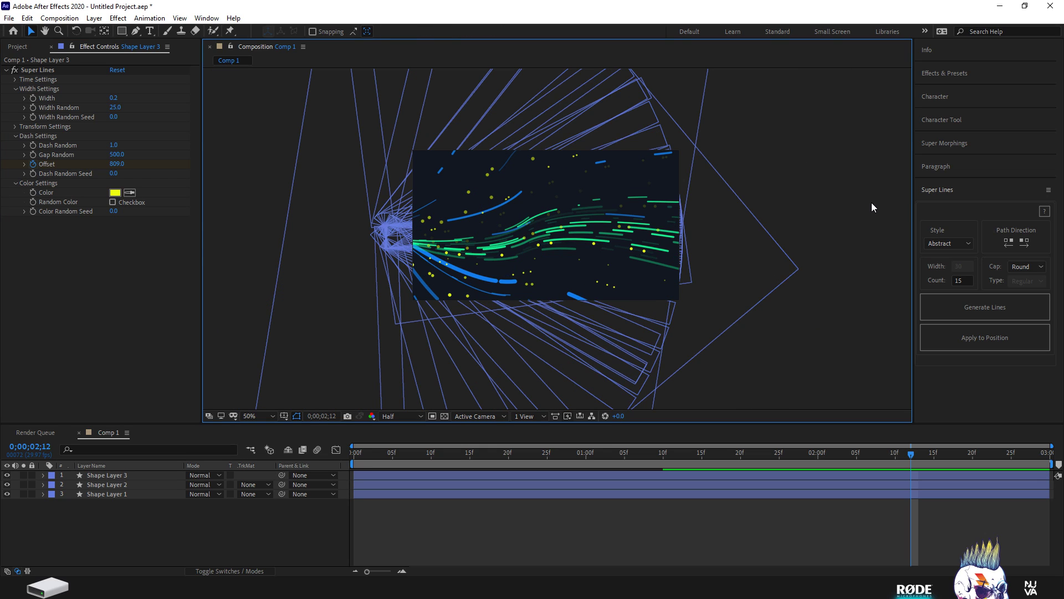
{"action": "scroll", "coordinate": [871, 202], "scroll_direction": "up", "scroll_amount": 1}
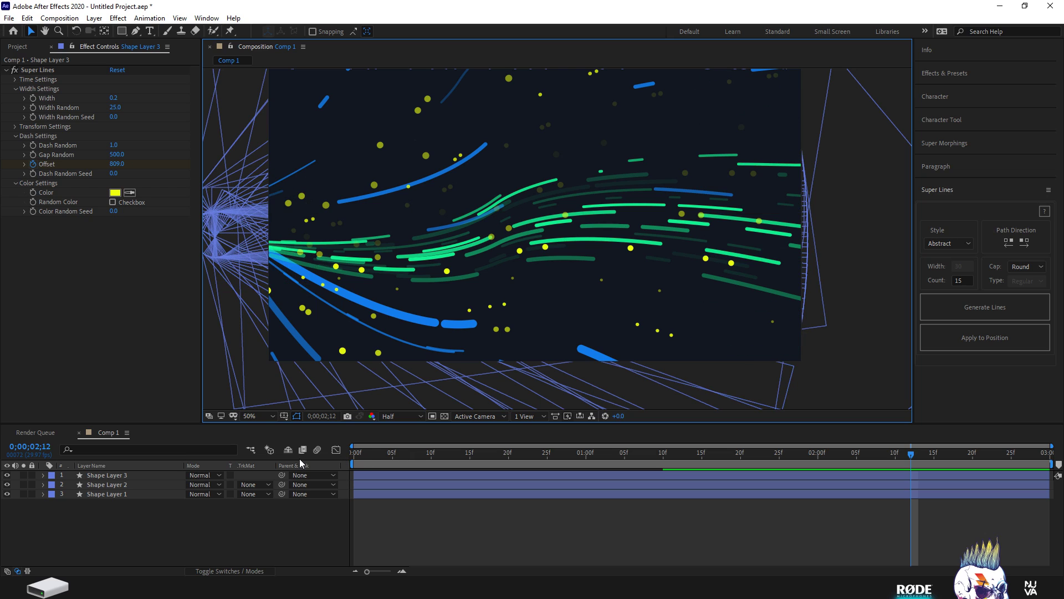
{"action": "left_click", "coordinate": [370, 453]}
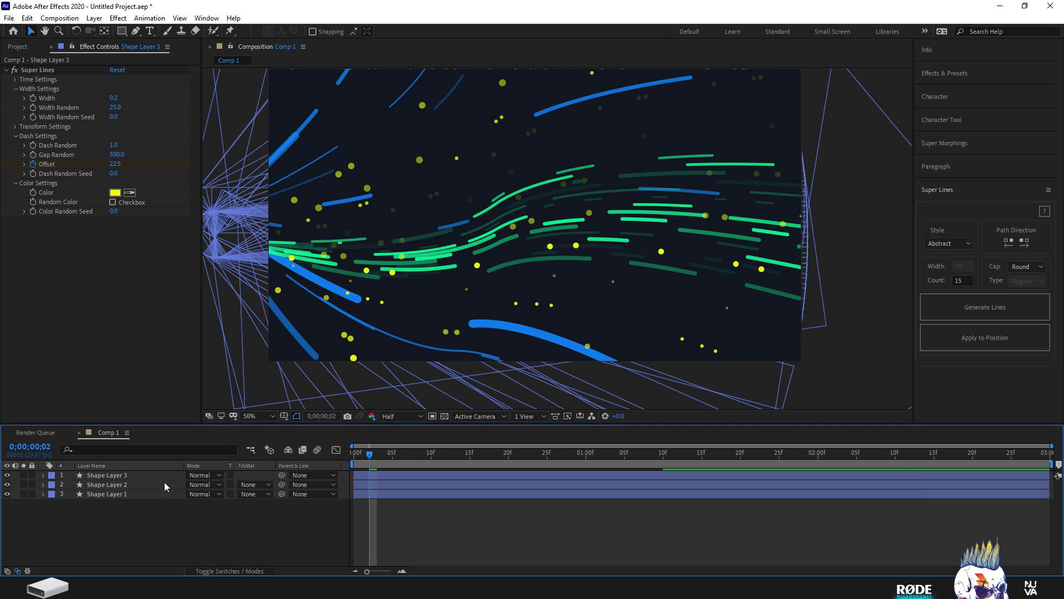
Add a Glow effect to Shape Layer 3 via the quick effect search.
{"action": "left_click", "coordinate": [130, 475]}
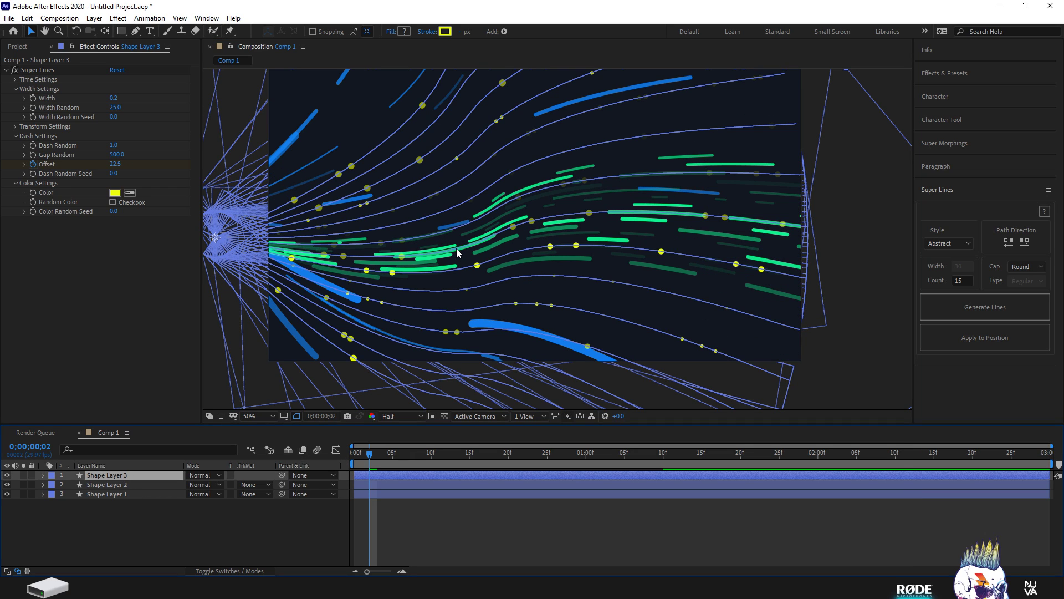
{"action": "key", "text": "ctrl+space"}
{"action": "left_click", "coordinate": [430, 242]}
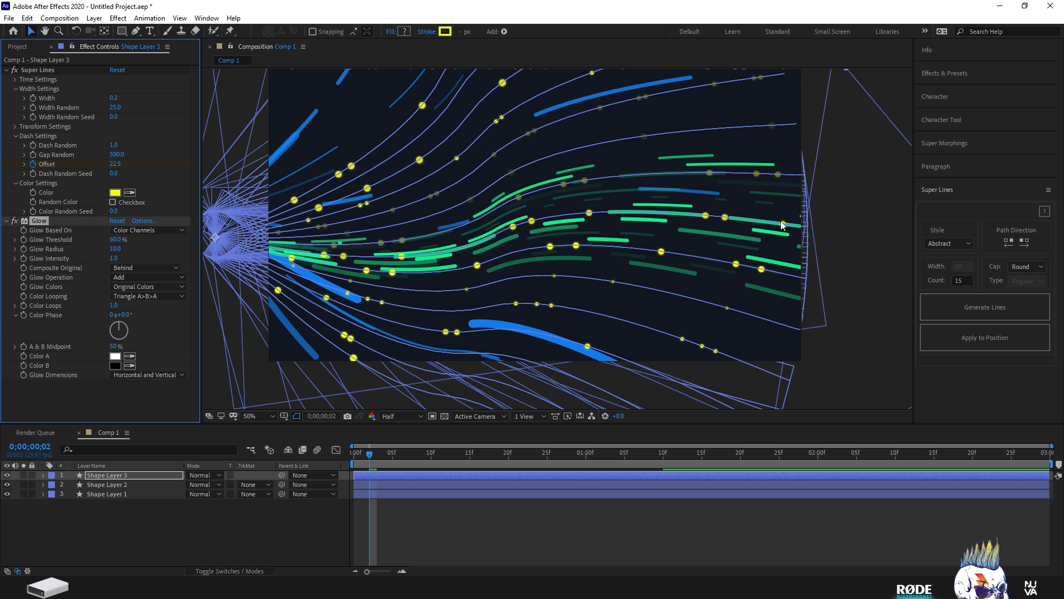
View the comp at 100% zoom with preview resolution set to Full.
{"action": "key", "text": "comma"}
{"action": "left_click", "coordinate": [868, 209]}
{"action": "key", "text": "period"}
{"action": "key", "text": "period"}
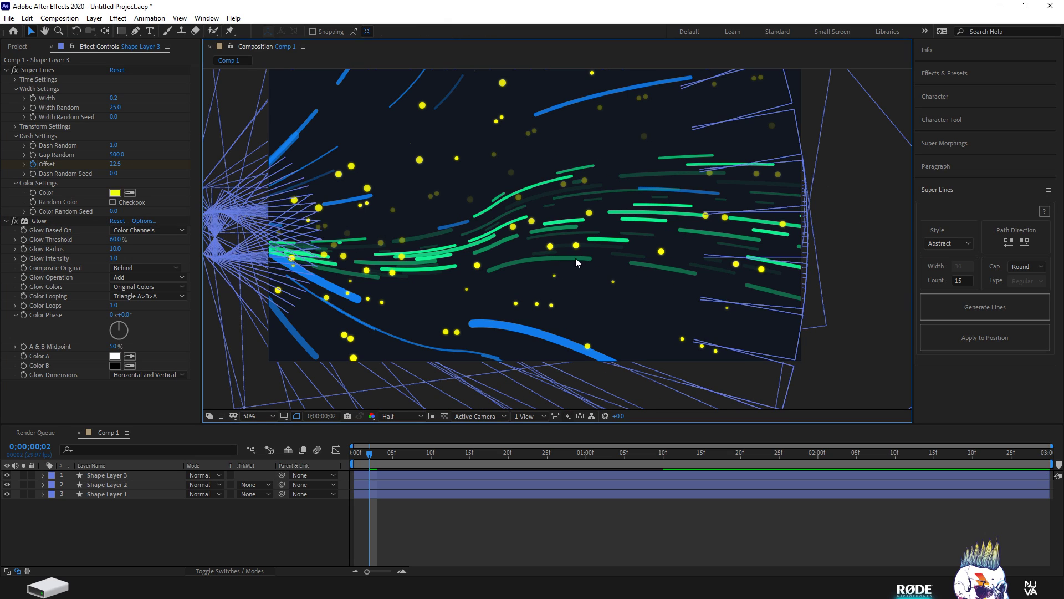
{"action": "key", "text": "period"}
{"action": "key", "text": "period"}
{"action": "key", "text": "comma"}
{"action": "key", "text": "period"}
{"action": "key", "text": "period"}
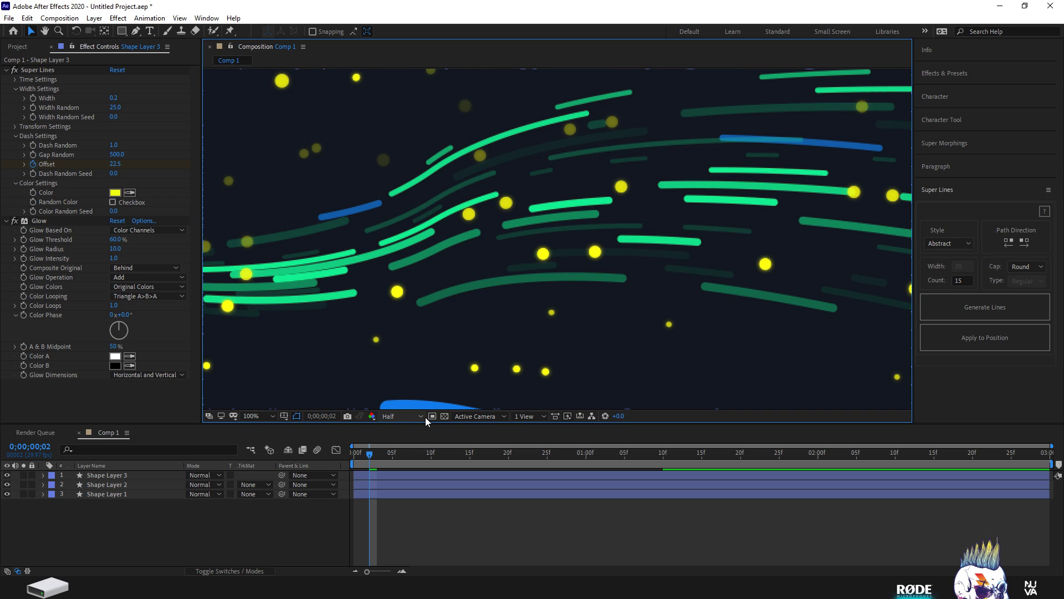
{"action": "left_click", "coordinate": [420, 417]}
{"action": "left_click", "coordinate": [404, 442]}
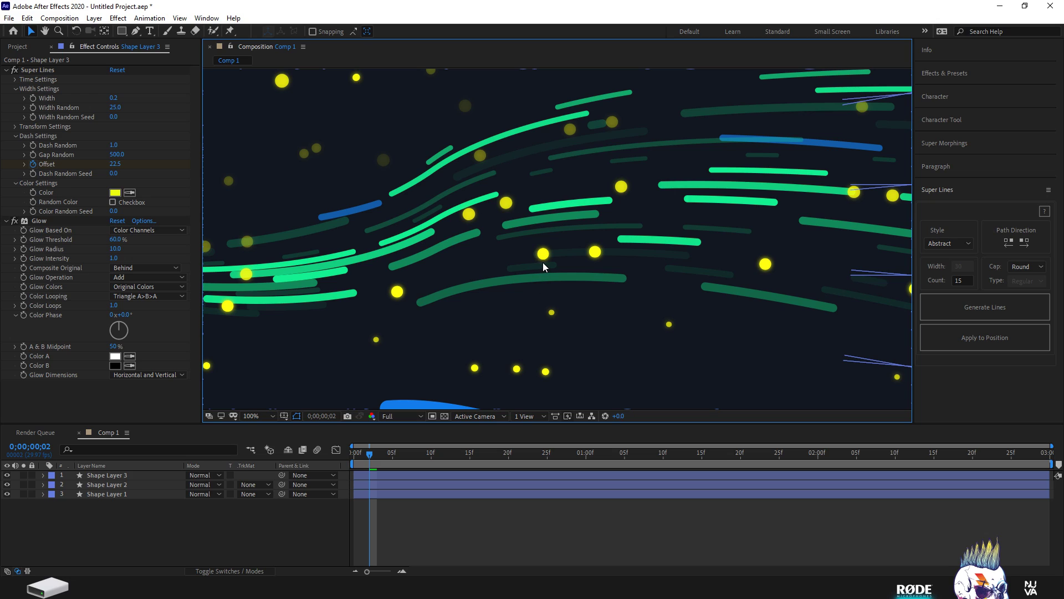
Set the Glow Radius to 125 and deselect the layer to judge the glow.
{"action": "left_click", "coordinate": [114, 249]}
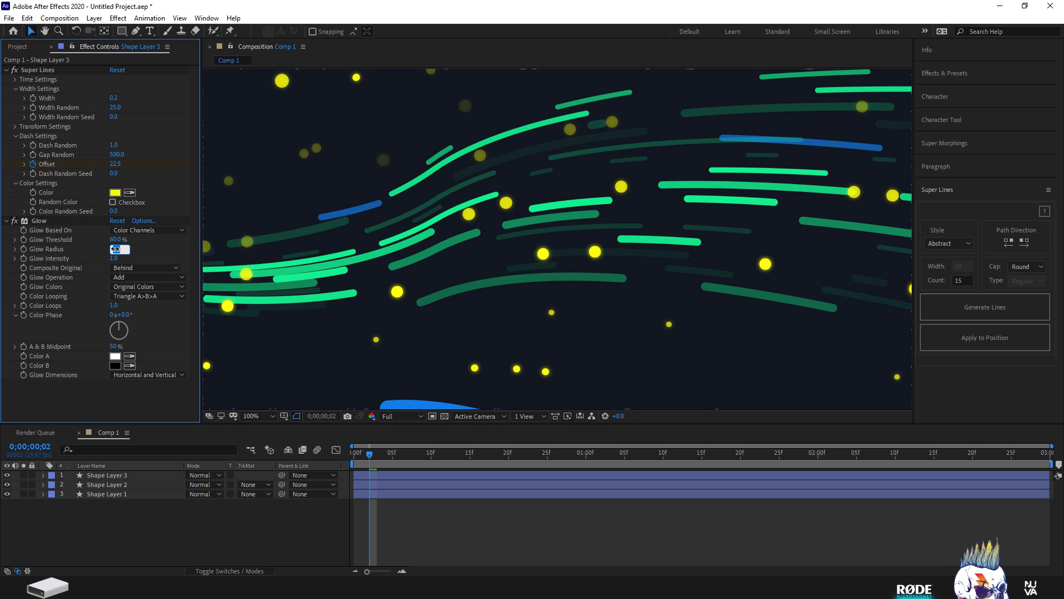
{"action": "type", "text": "125"}
{"action": "key", "text": "Return"}
{"action": "left_click", "coordinate": [625, 298]}
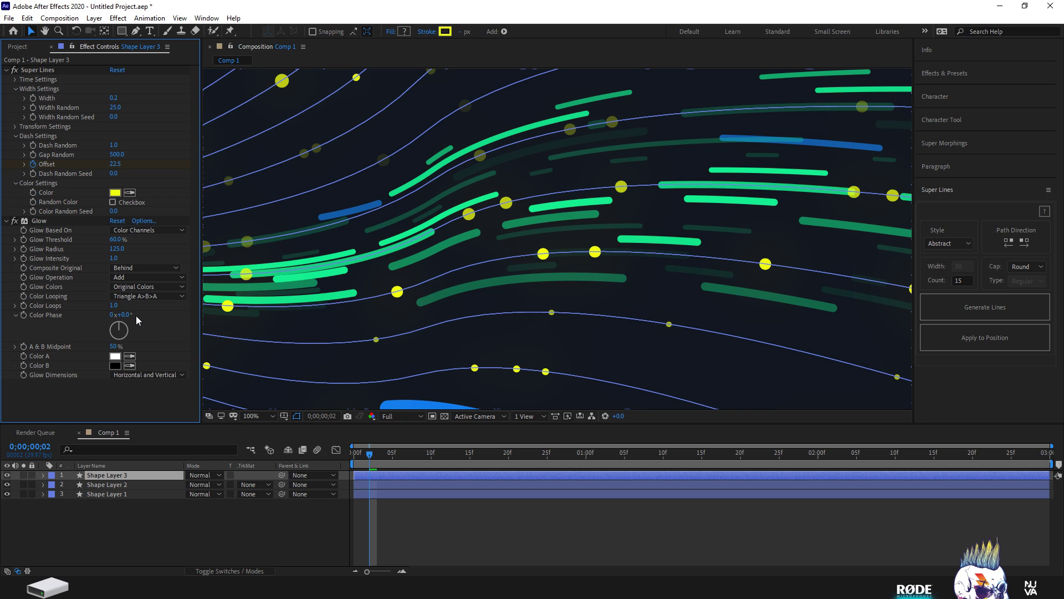
{"action": "scroll", "coordinate": [610, 319], "scroll_direction": "down", "scroll_amount": 2}
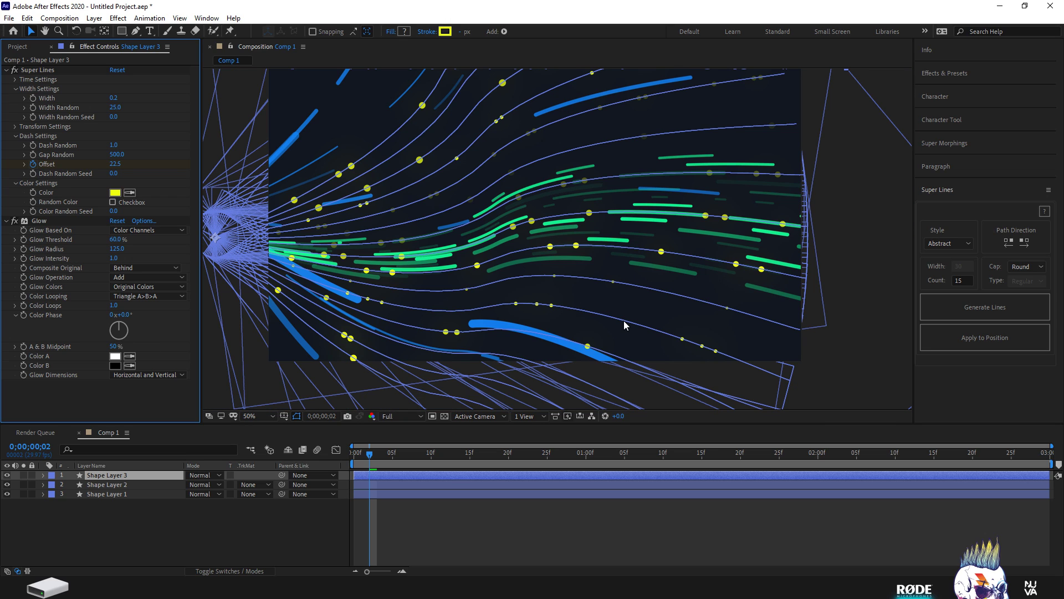
{"action": "left_click", "coordinate": [882, 84]}
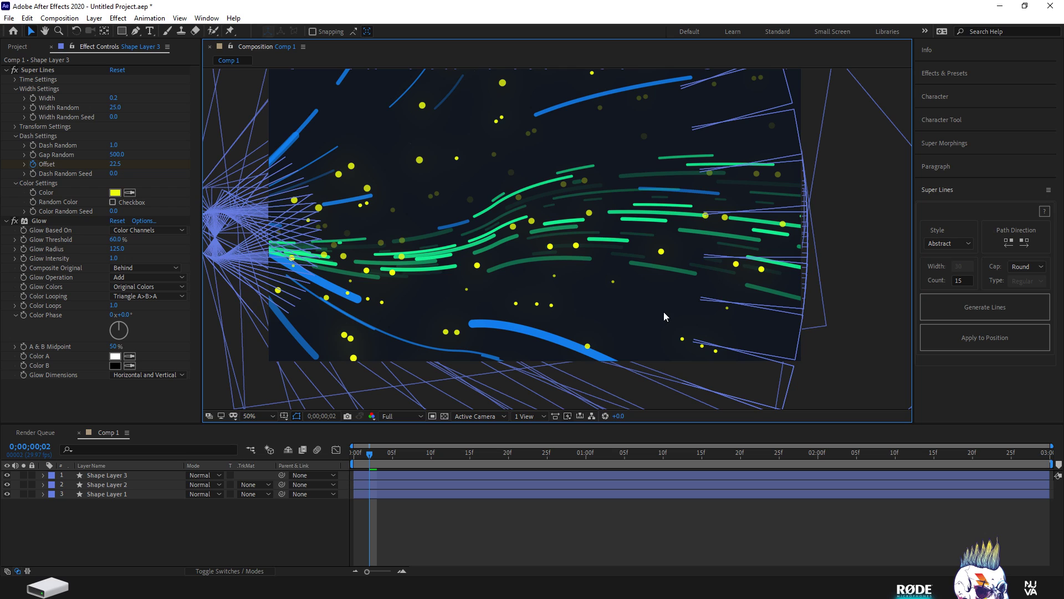
Return to frame 0 and play the finished comp from the beginning.
{"action": "key", "text": "ctrl+z"}
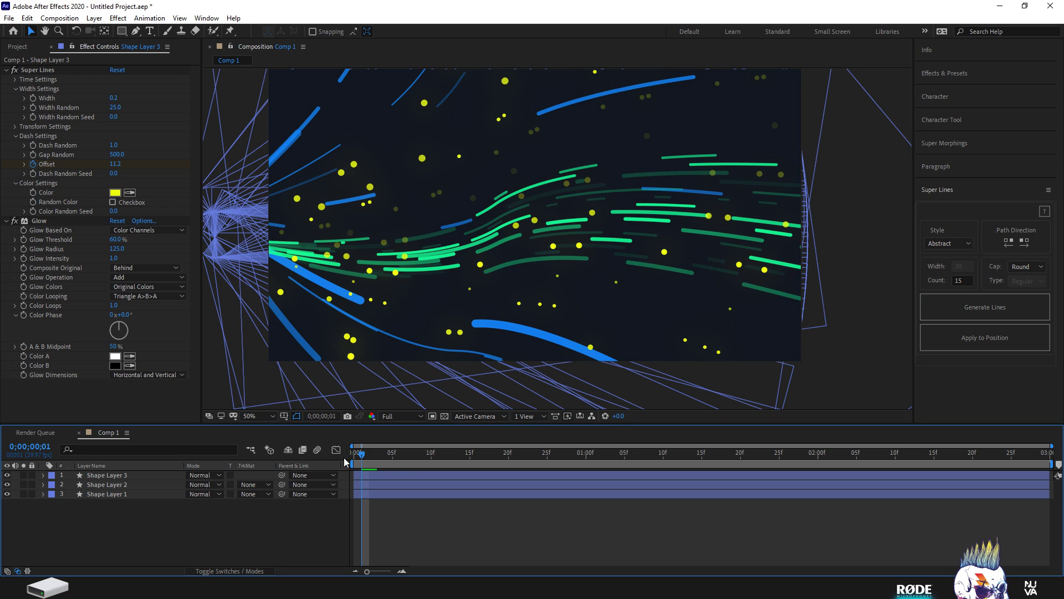
{"action": "key", "text": "Home"}
{"action": "key", "text": "space"}
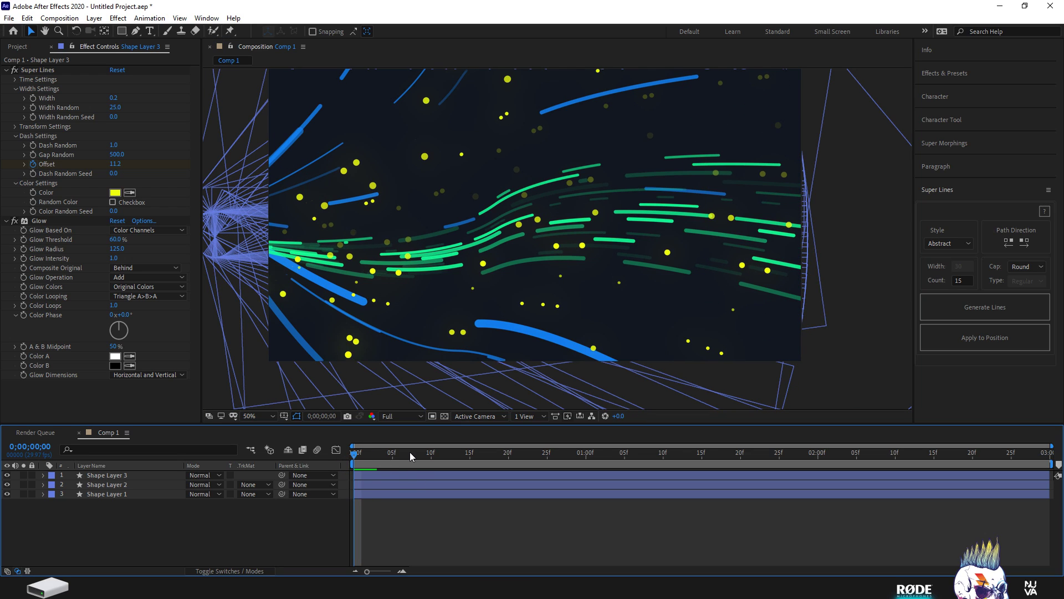